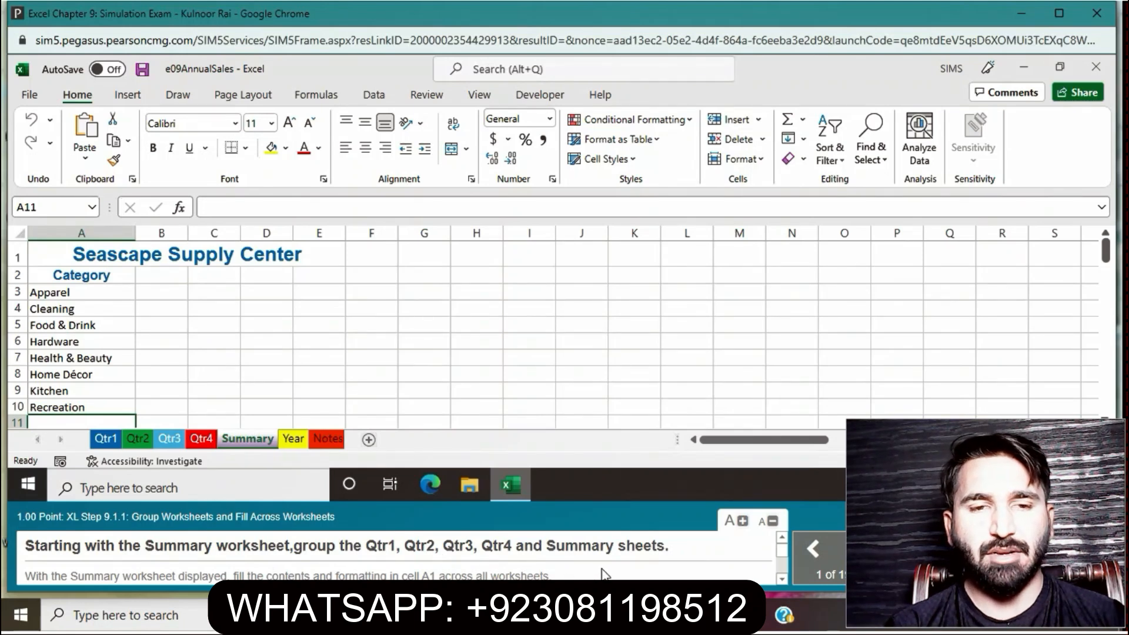
# - Group the Qtr1, Qtr2, Qtr3, Qtr4 and Summary worksheets, with the Summary sheet displayed
pyautogui.click(111, 438)
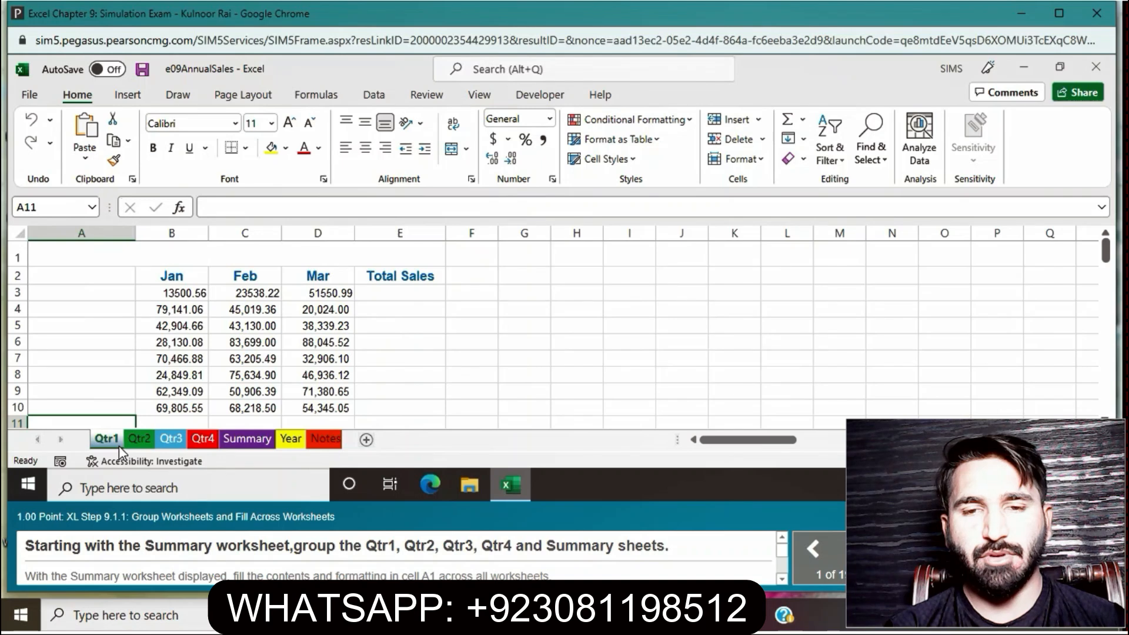
pyautogui.keyDown('ctrl'); pyautogui.click(140, 439); pyautogui.keyUp('ctrl')
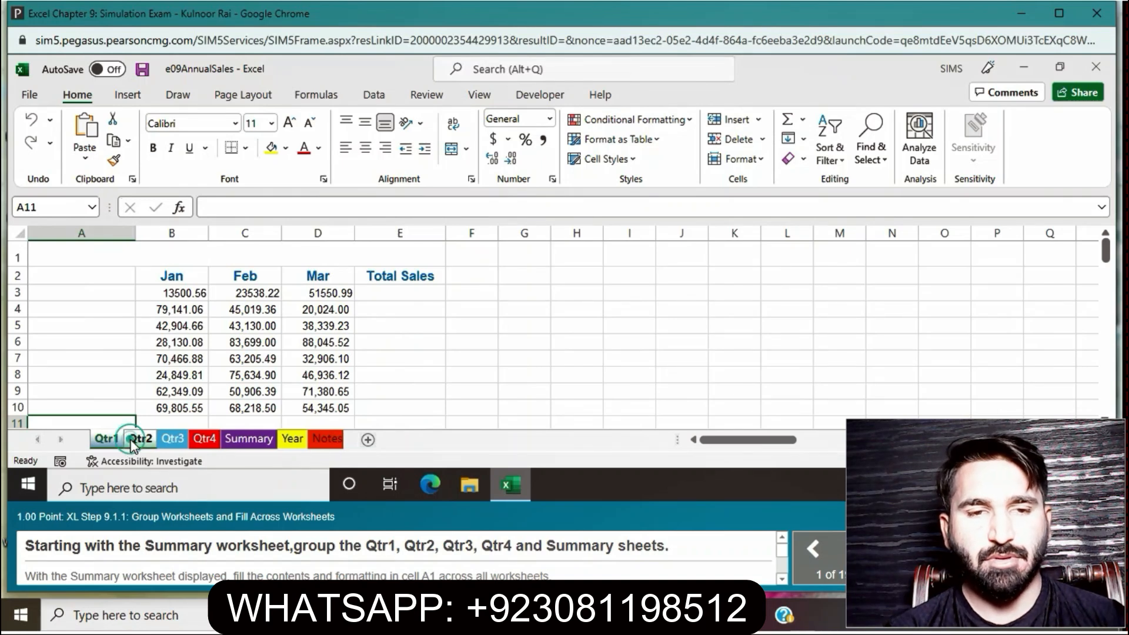
pyautogui.keyDown('ctrl'); pyautogui.click(172, 440); pyautogui.keyUp('ctrl')
pyautogui.keyDown('ctrl'); pyautogui.click(207, 440); pyautogui.keyUp('ctrl')
pyautogui.keyDown('ctrl'); pyautogui.click(250, 440); pyautogui.keyUp('ctrl')
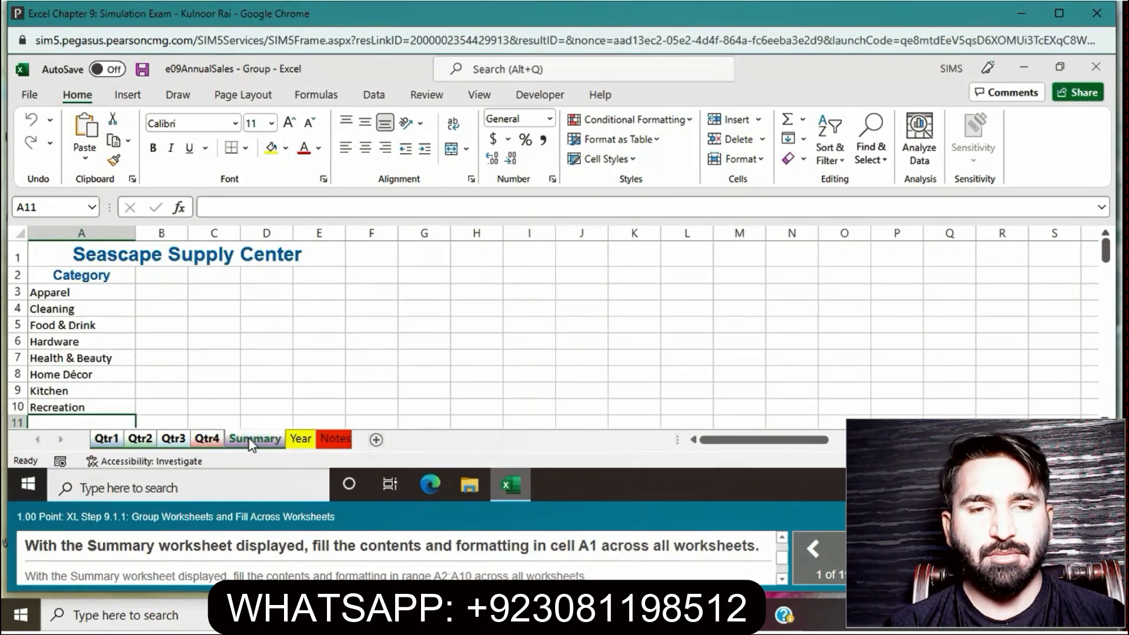
# - Fill both the contents and formatting of the title in cell A1 across all grouped worksheets
pyautogui.click(89, 253)
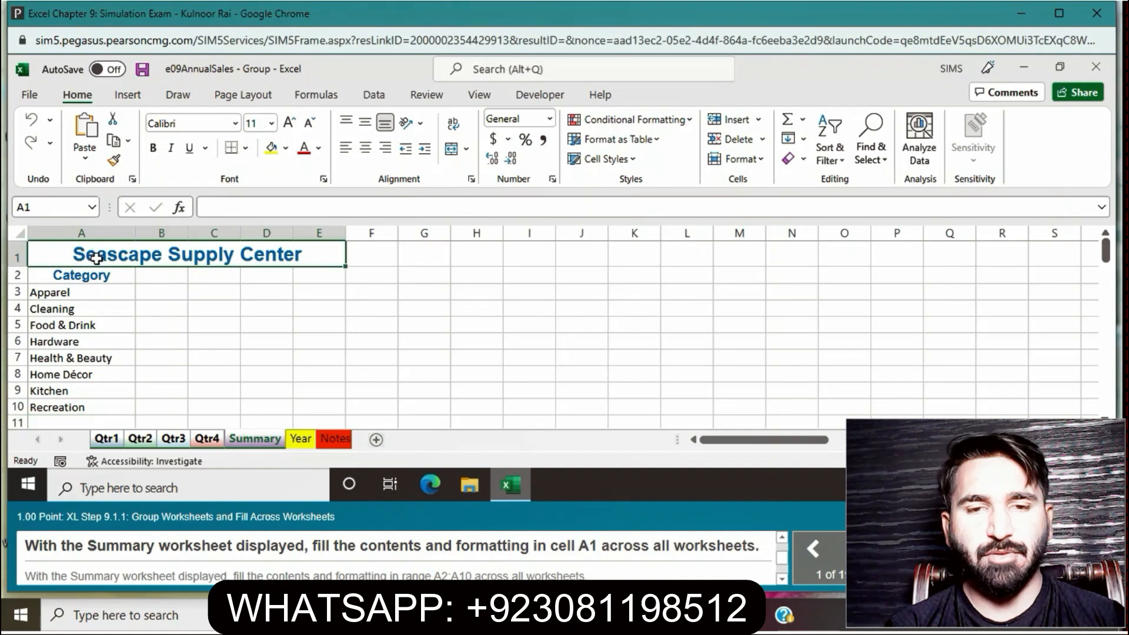
pyautogui.click(803, 139)
pyautogui.click(824, 241)
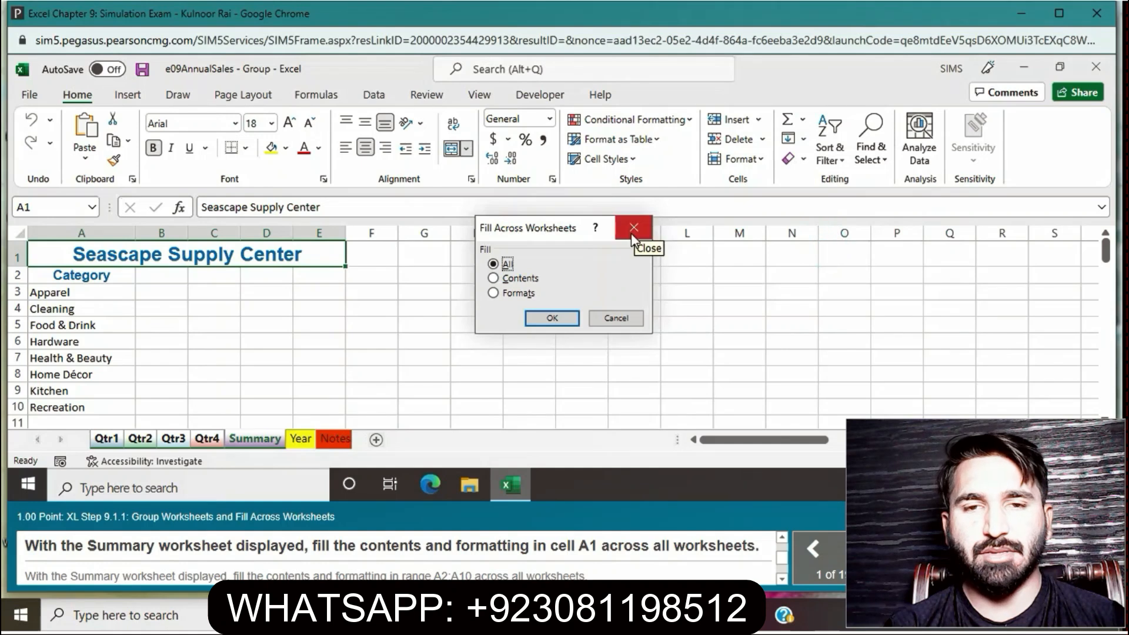
pyautogui.click(541, 317)
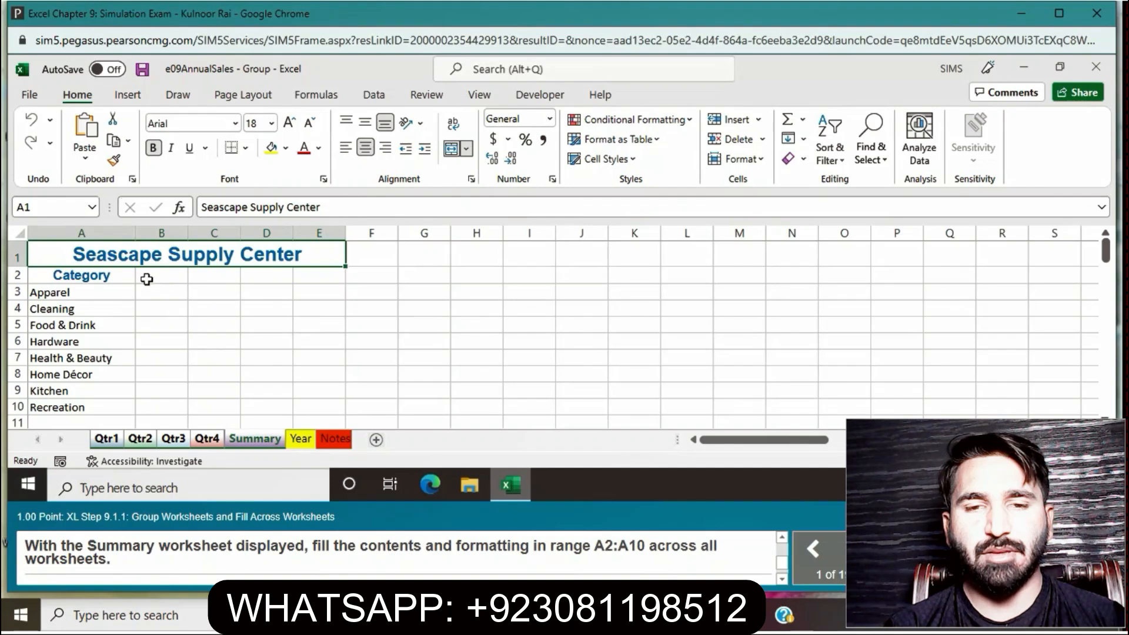
# - Fill the contents and formatting of range A2:A10 across the grouped worksheets, and ungroup the sheets
pyautogui.moveTo(123, 275); pyautogui.dragTo(102, 401)
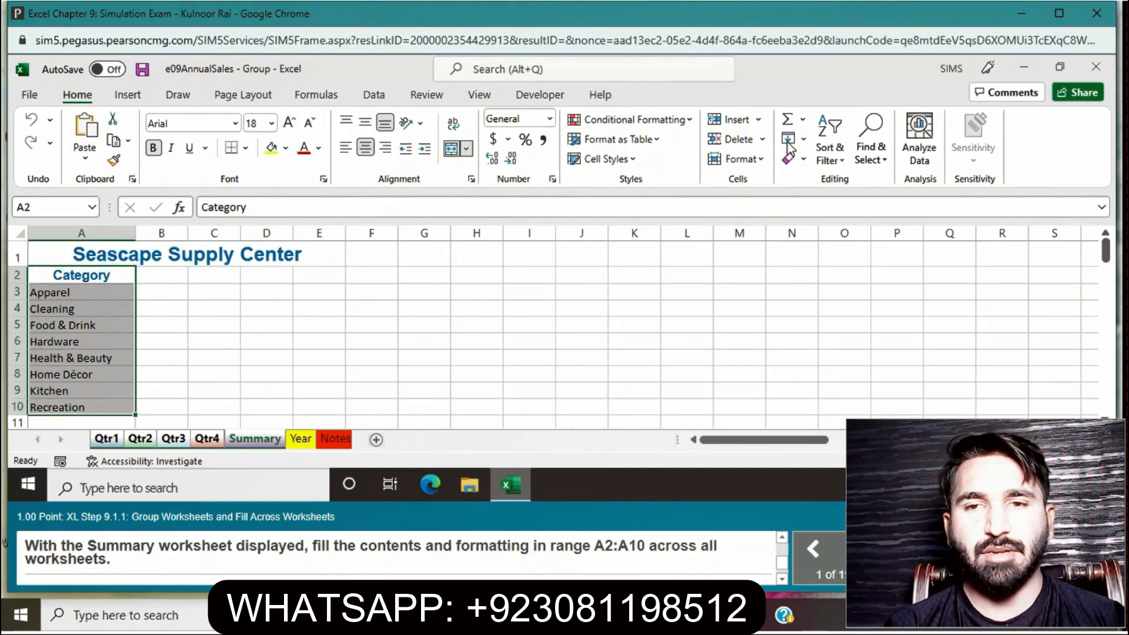
pyautogui.click(805, 142)
pyautogui.click(822, 238)
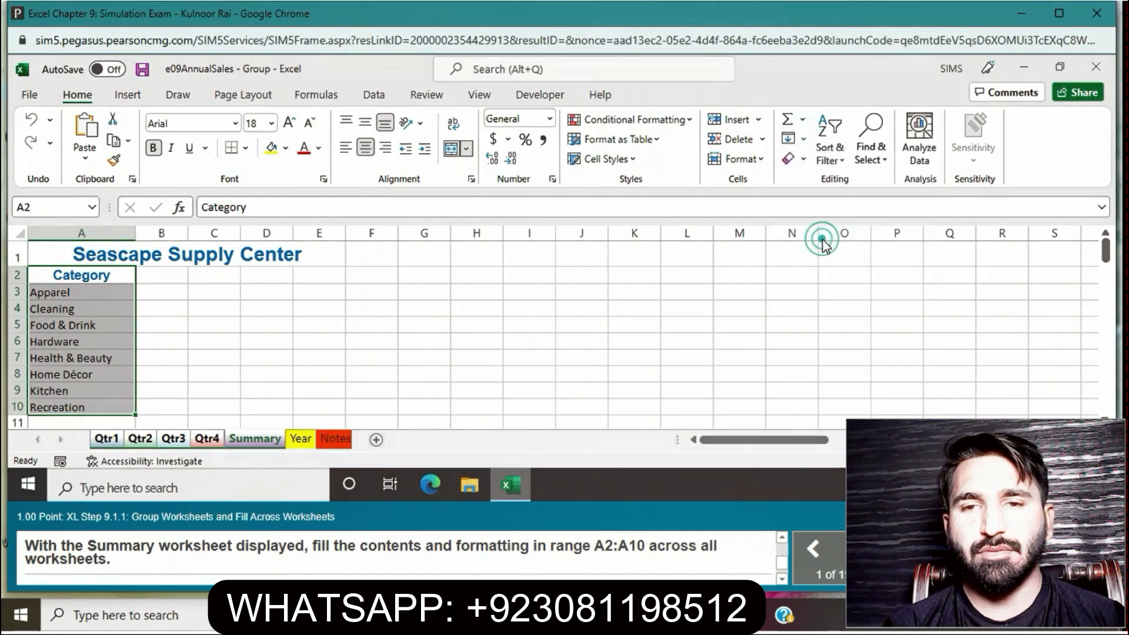
pyautogui.click(557, 318)
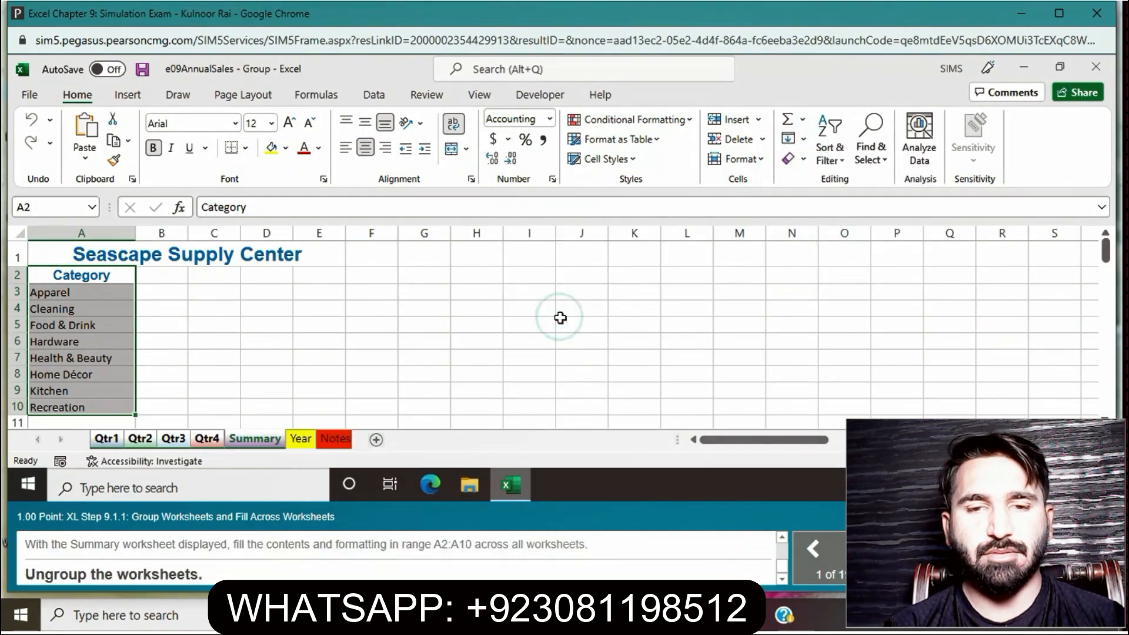
pyautogui.rightClick(241, 442)
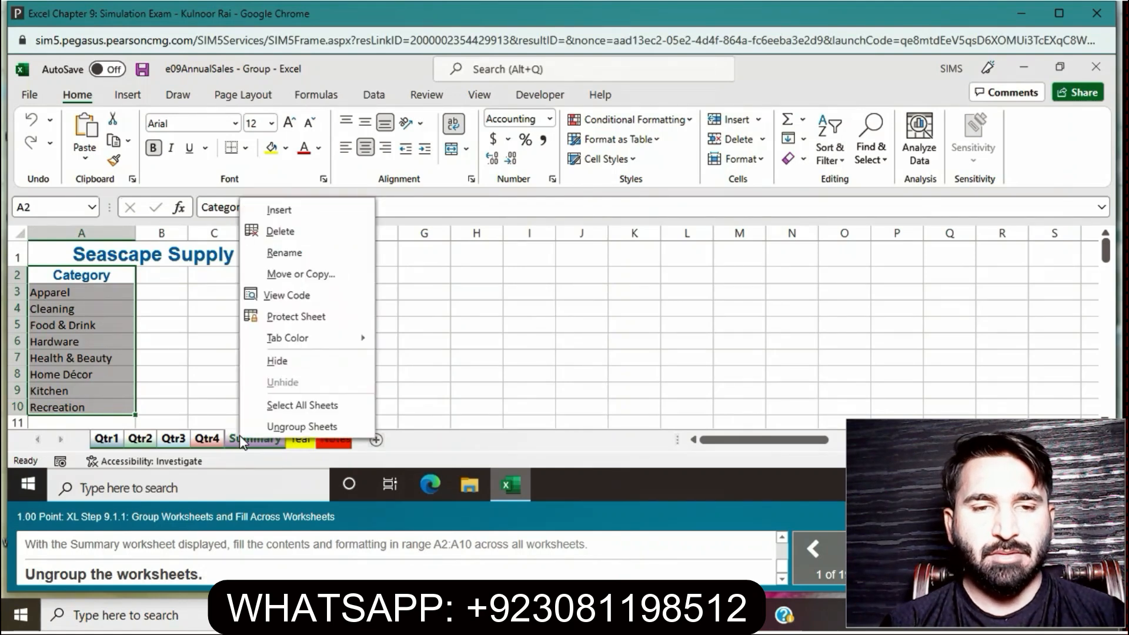
pyautogui.click(274, 427)
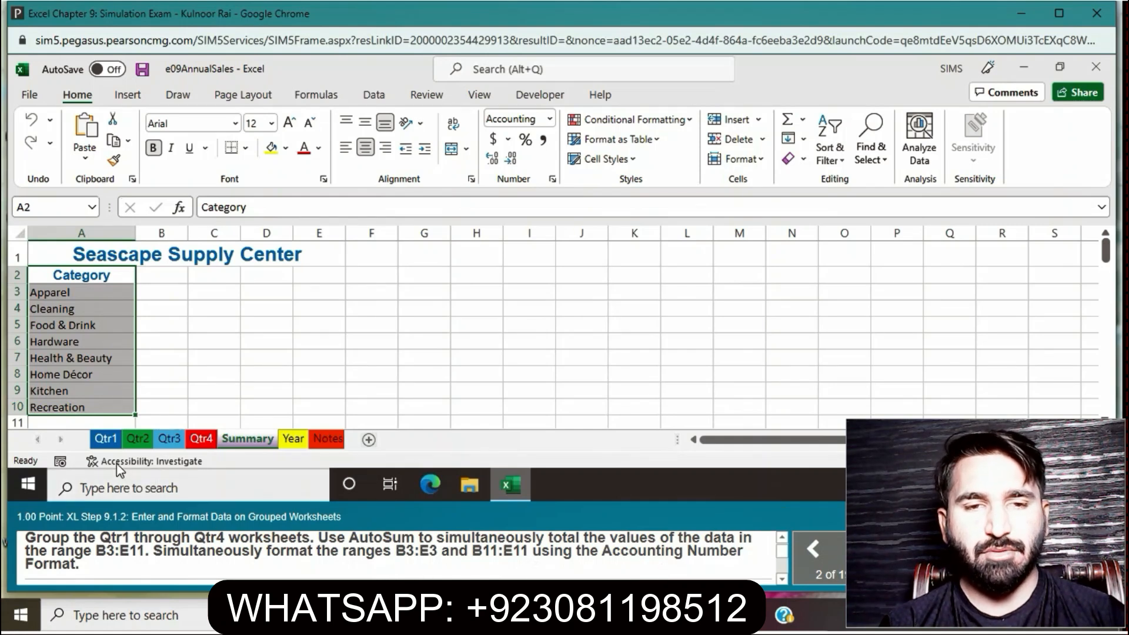
# - Group the Qtr1 through Qtr4 worksheets, with Qtr1 displayed
pyautogui.click(111, 440)
pyautogui.keyDown('shift'); pyautogui.click(136, 446); pyautogui.keyUp('shift')
pyautogui.keyDown('shift'); pyautogui.click(172, 443); pyautogui.keyUp('shift')
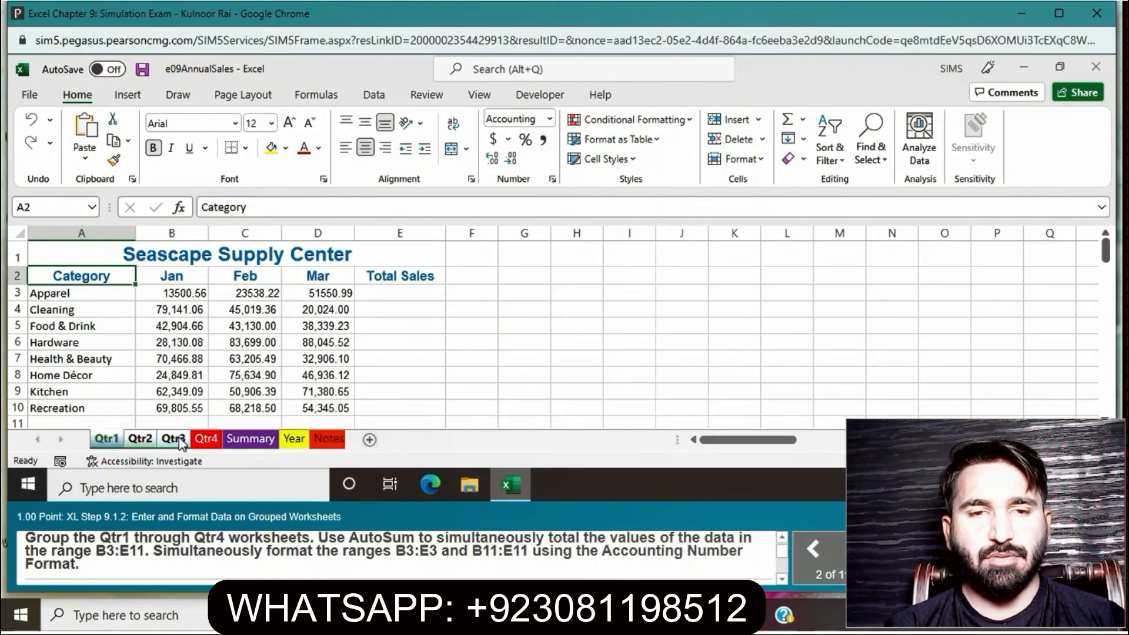
pyautogui.keyDown('shift'); pyautogui.click(207, 440); pyautogui.keyUp('shift')
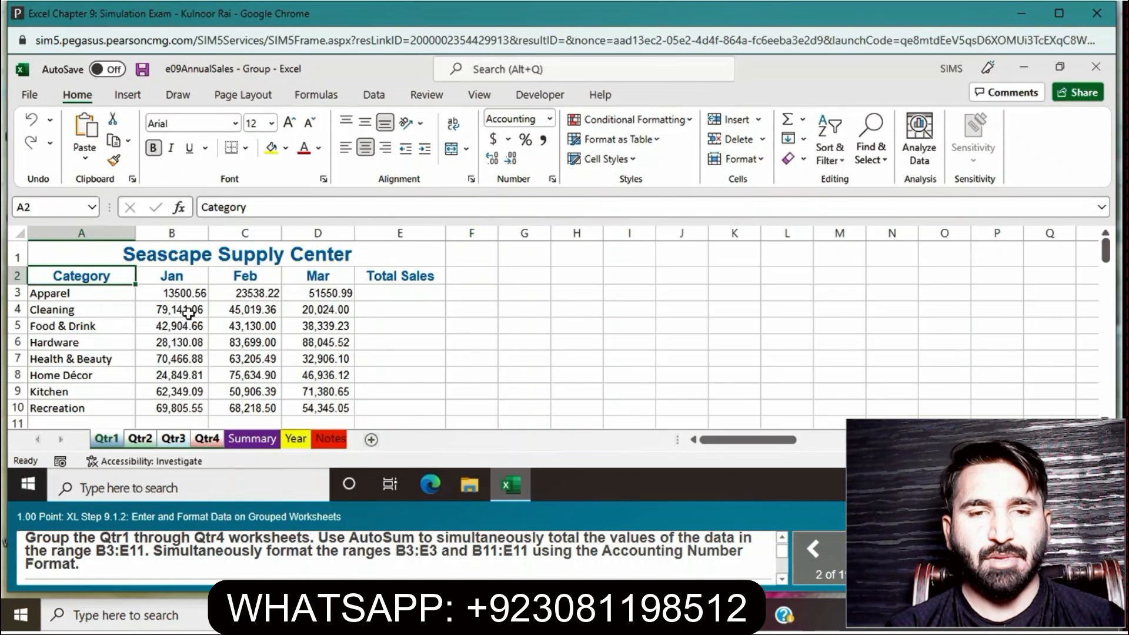
# - Total the data in range B3:E11 on the grouped quarterly worksheets with AutoSum
pyautogui.moveTo(182, 295); pyautogui.dragTo(411, 423)
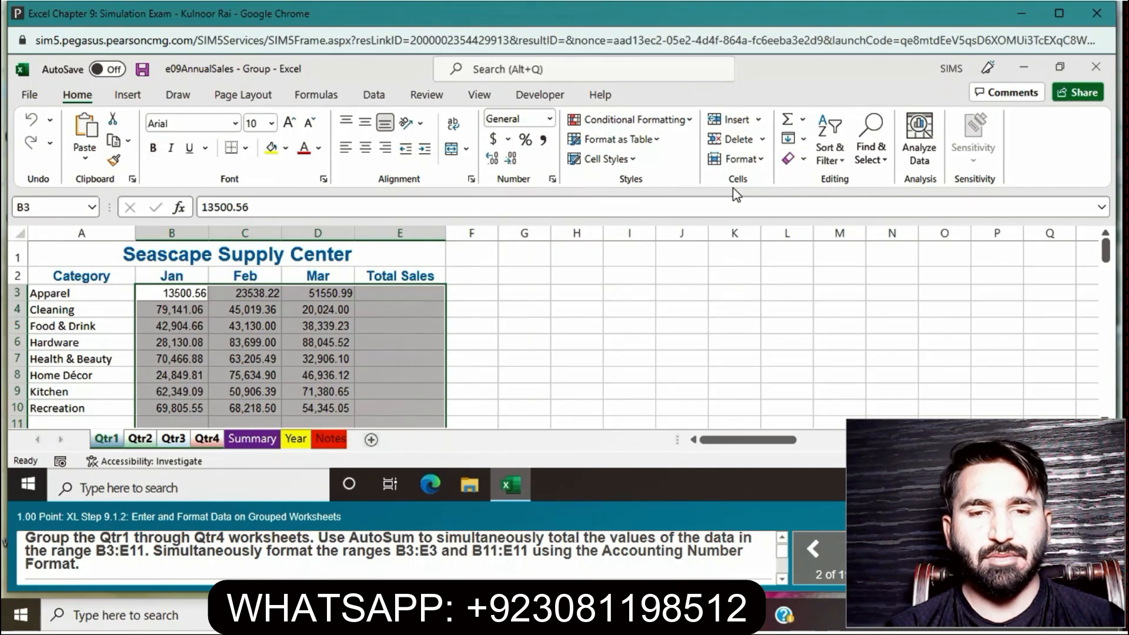
pyautogui.click(788, 119)
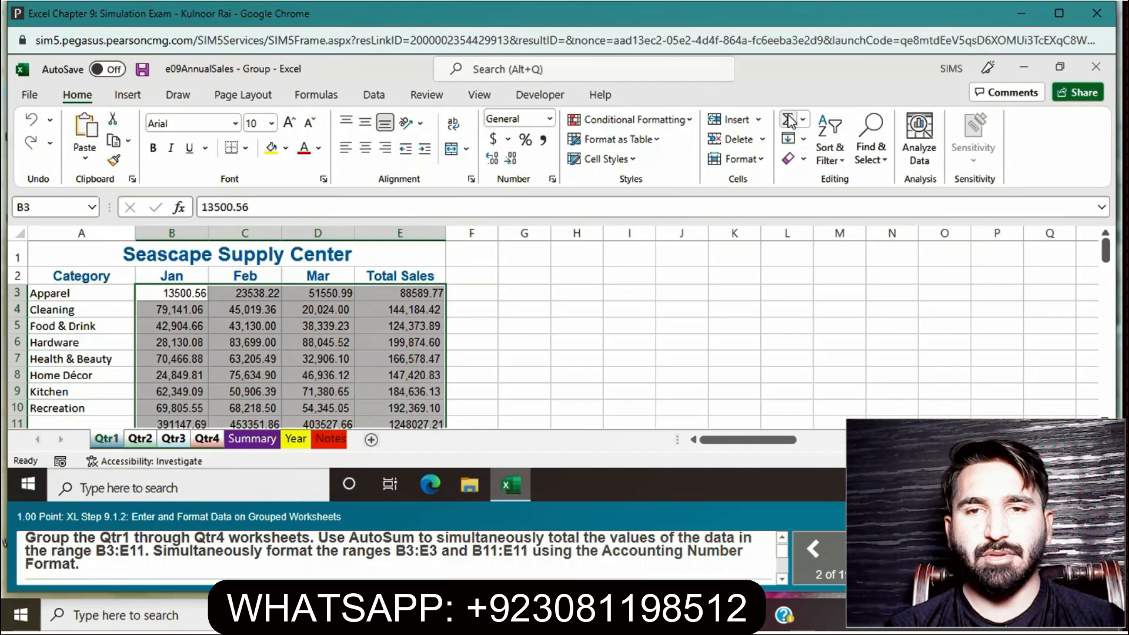
pyautogui.click(599, 277)
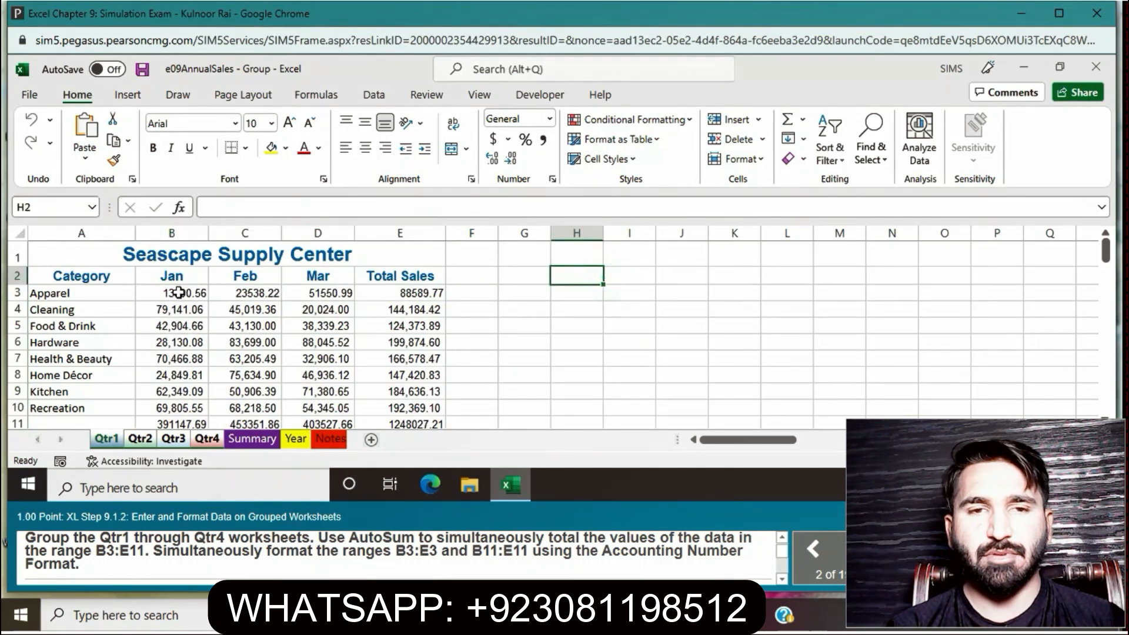
pyautogui.moveTo(179, 291); pyautogui.dragTo(419, 295)
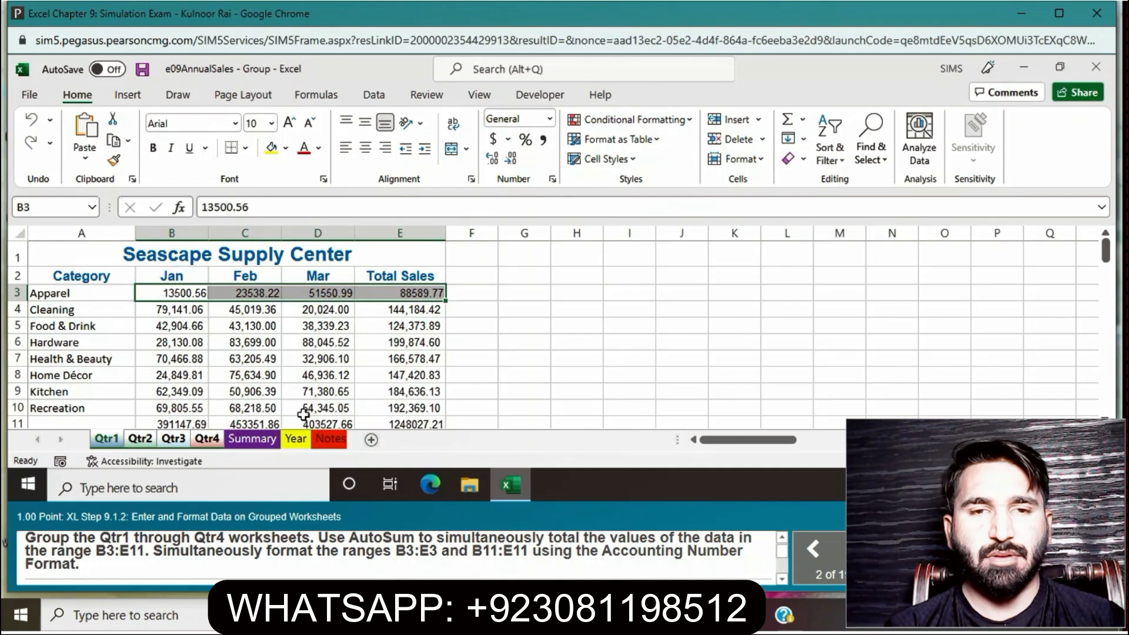
pyautogui.click(196, 418)
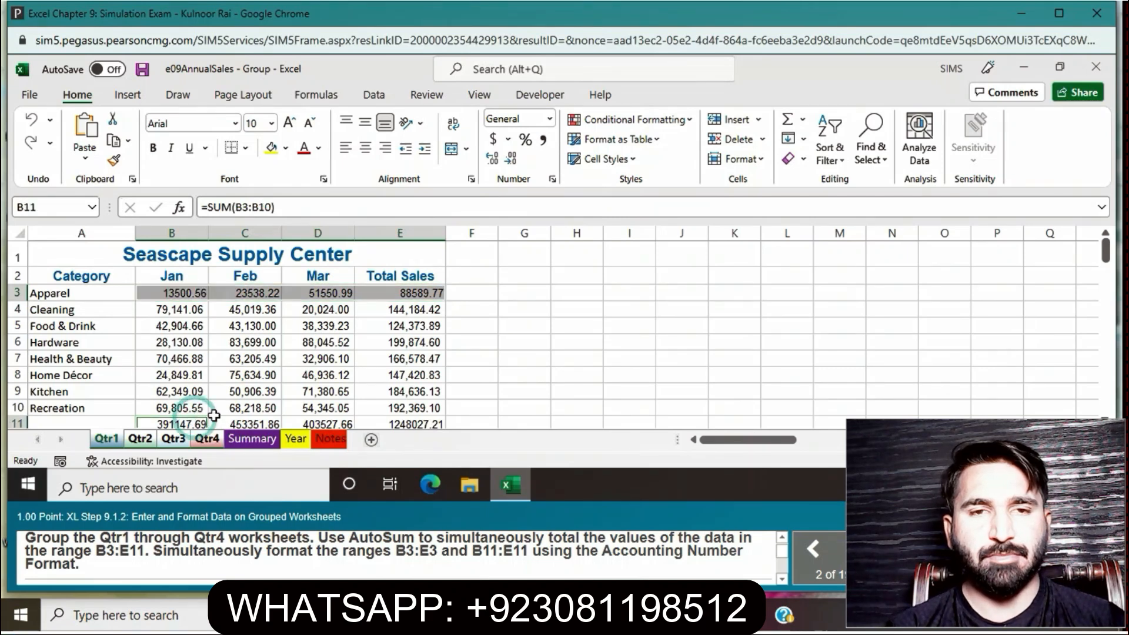
pyautogui.click(366, 420)
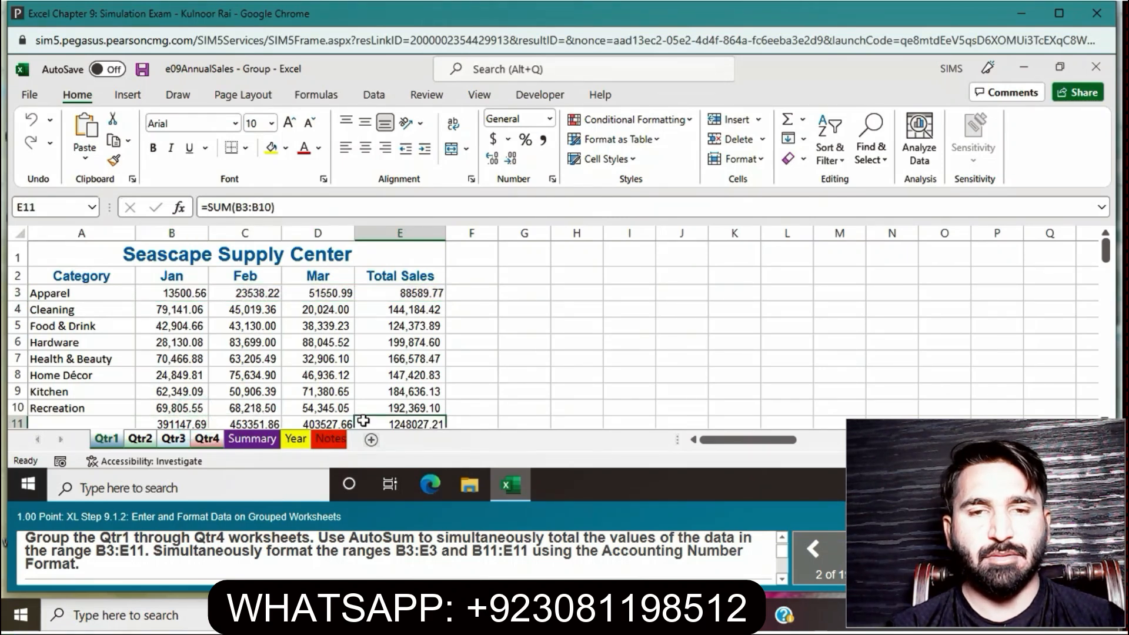
# - Apply the Accounting number format to ranges B3:E3 and B11:E11 simultaneously on the grouped worksheets
pyautogui.moveTo(173, 293); pyautogui.dragTo(403, 296)
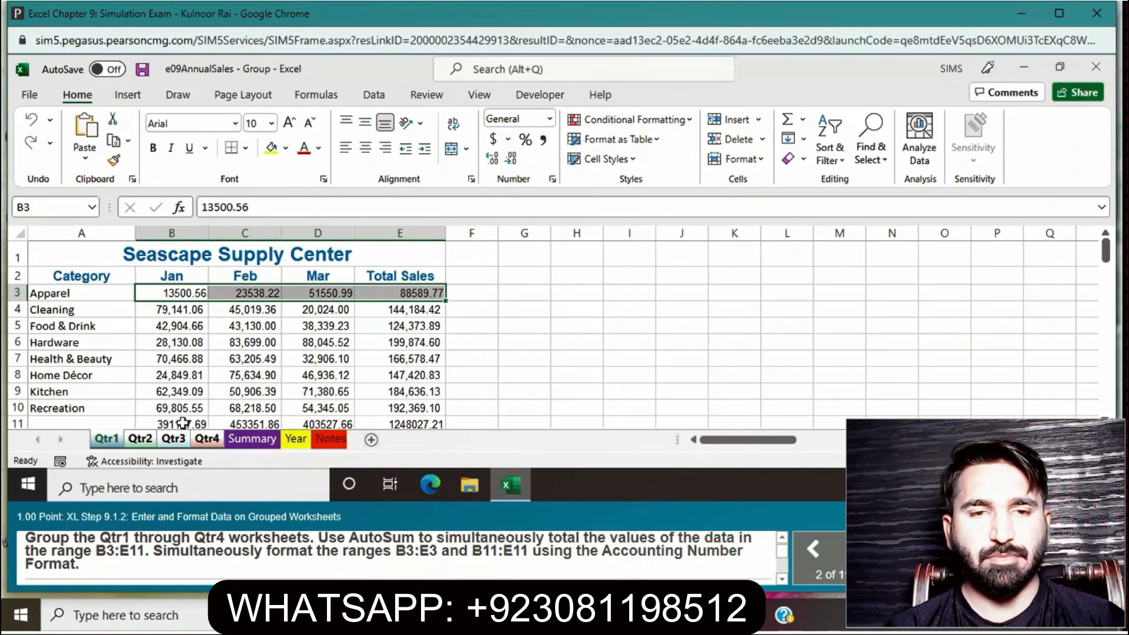
pyautogui.moveTo(183, 422); pyautogui.dragTo(416, 424)
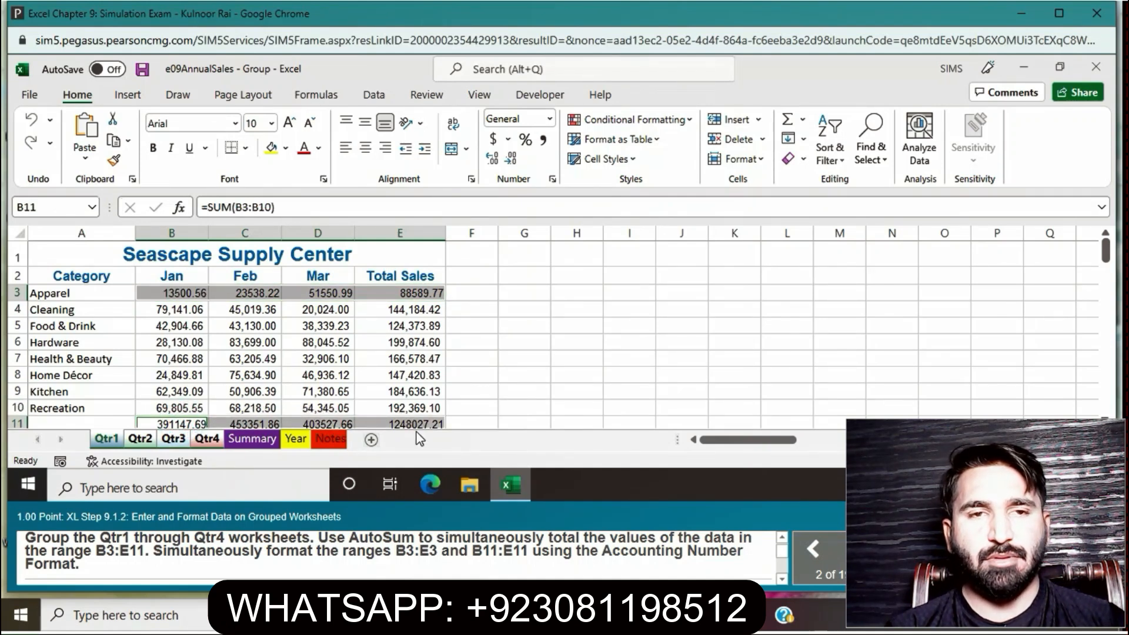
pyautogui.click(550, 119)
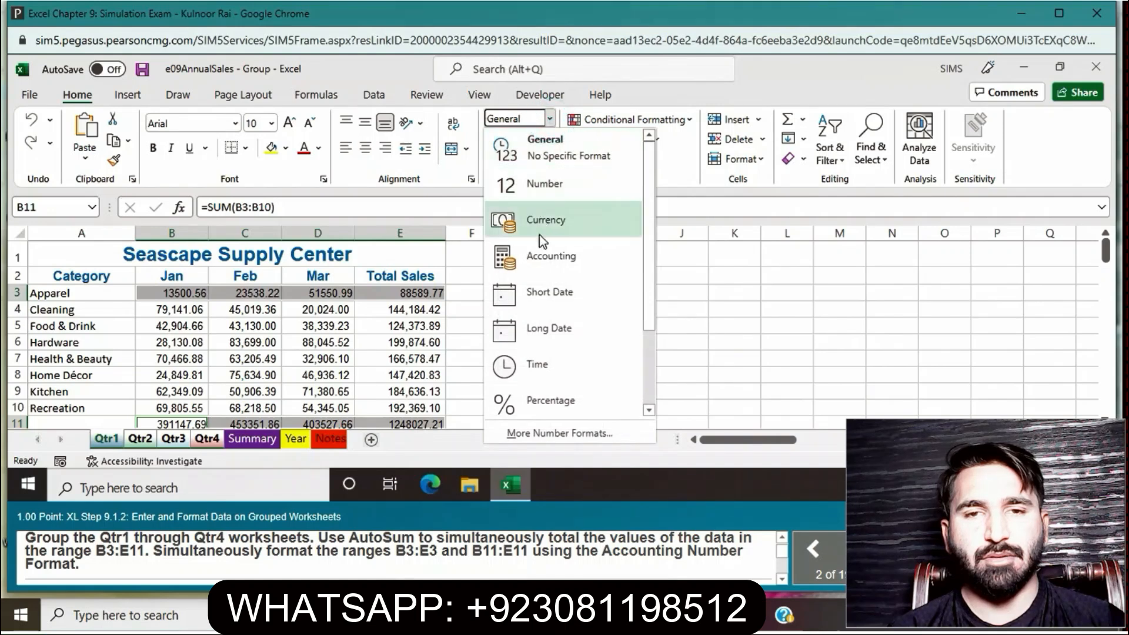
pyautogui.click(538, 260)
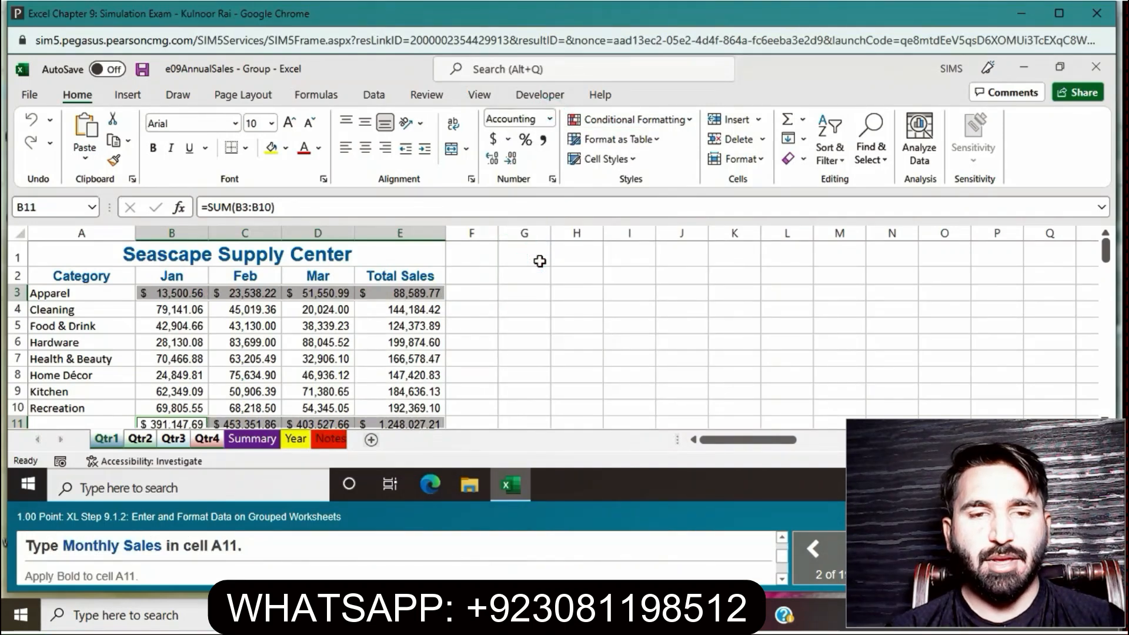
# - Enter the label "Monthly Sales" in cell A11 and make it bold
pyautogui.click(116, 418)
pyautogui.write('M')
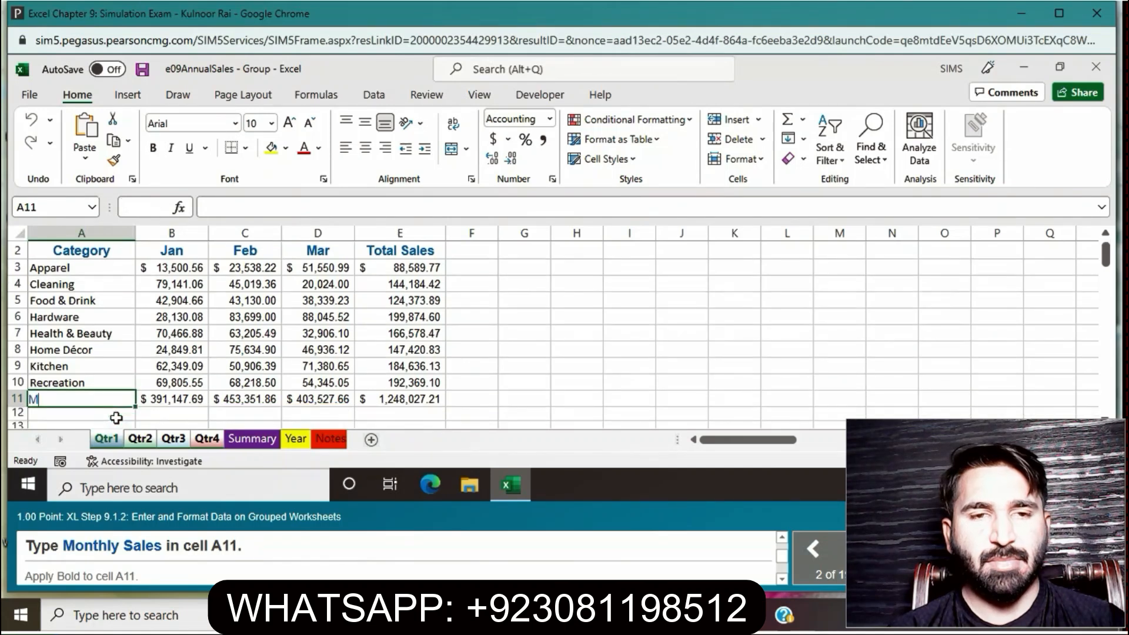
pyautogui.write('onthly ')
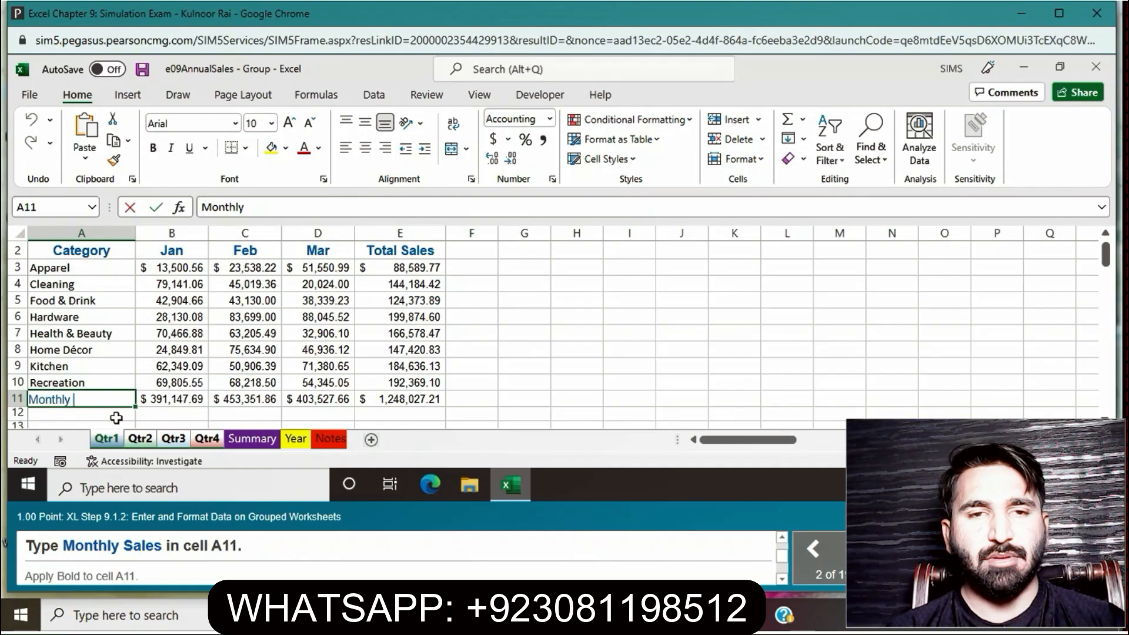
pyautogui.write('Sale')
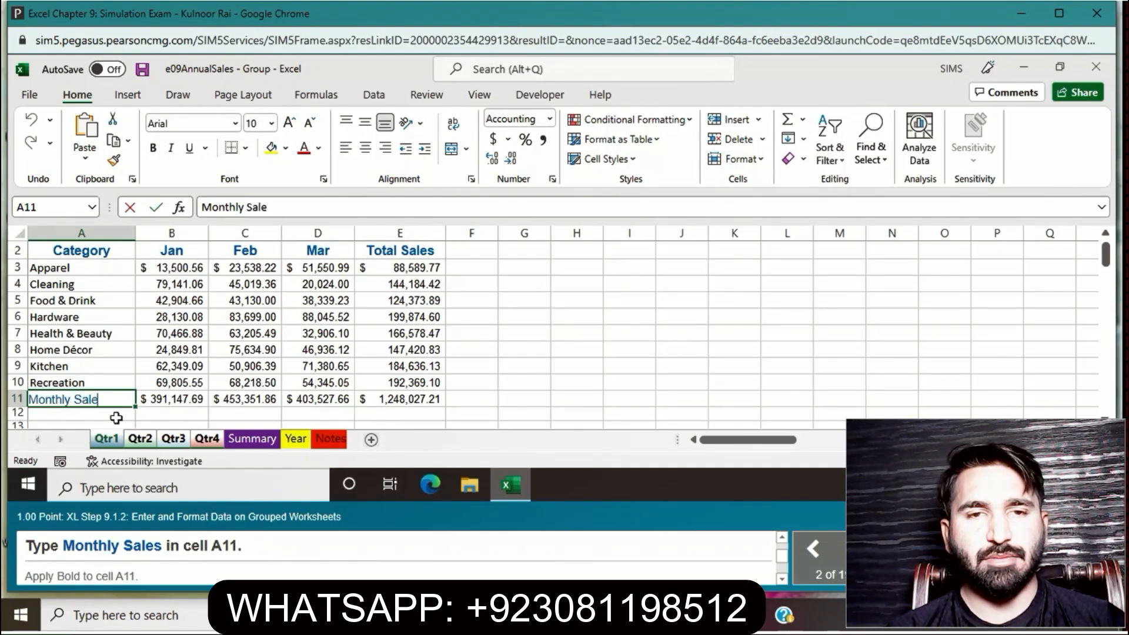
pyautogui.press('Return')
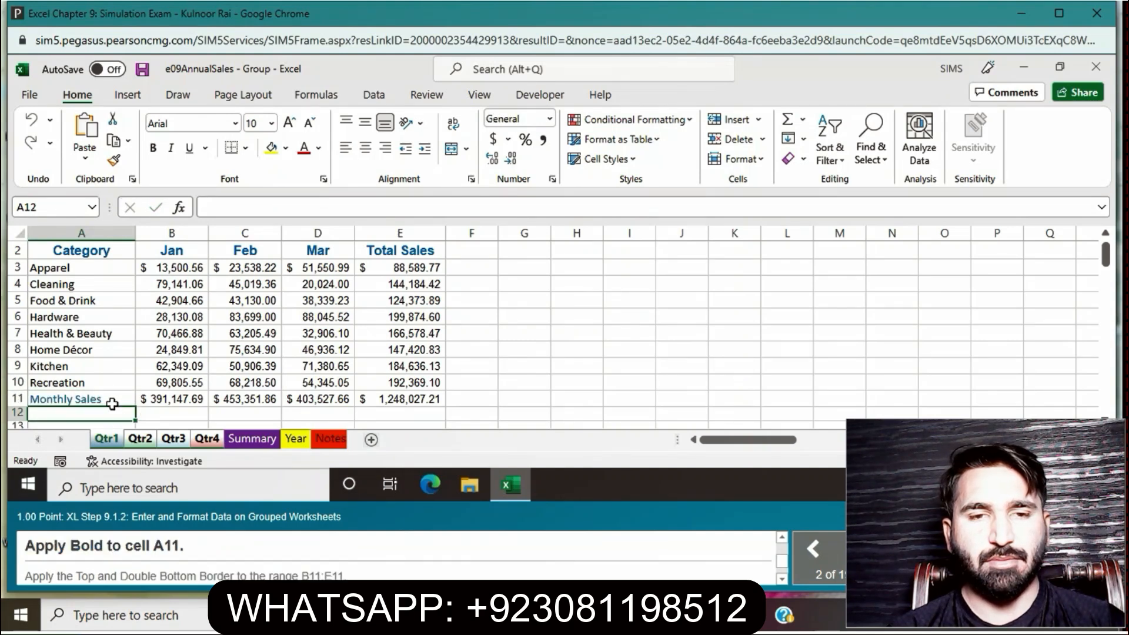
pyautogui.click(111, 399)
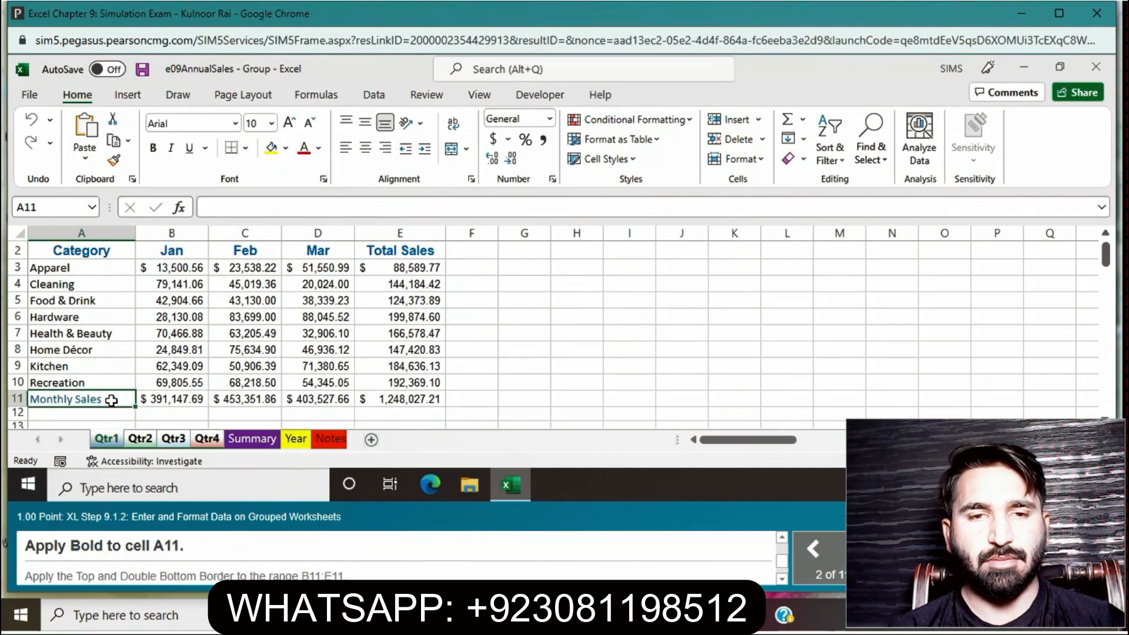
pyautogui.click(154, 149)
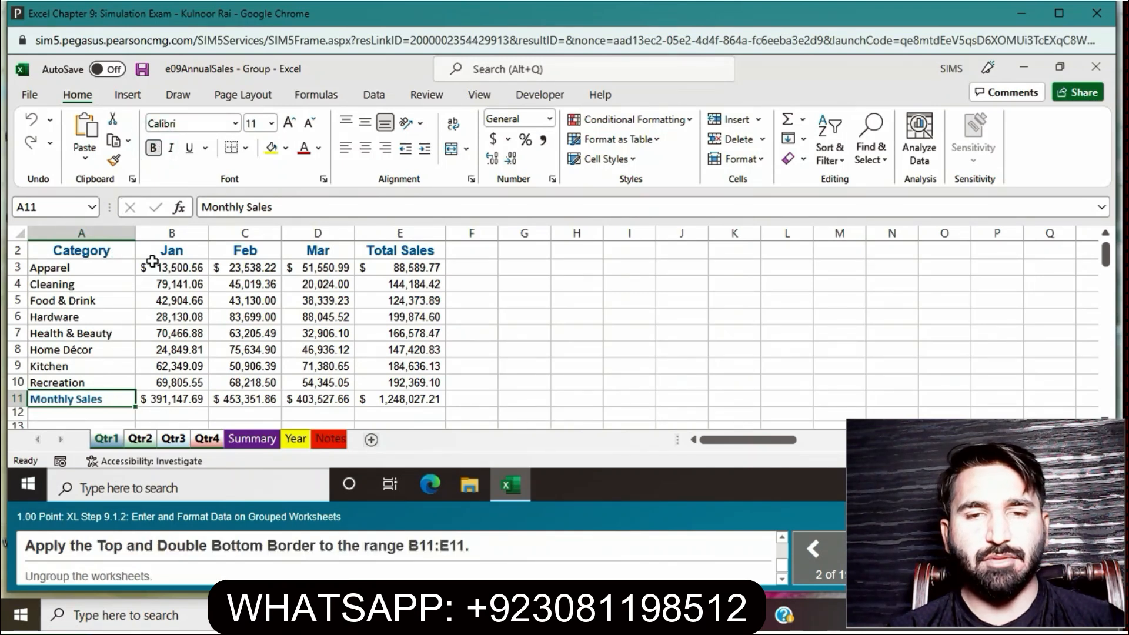
# - Apply the Top and Double Bottom Border to range B11:E11, and ungroup the worksheets
pyautogui.moveTo(175, 398); pyautogui.dragTo(377, 402)
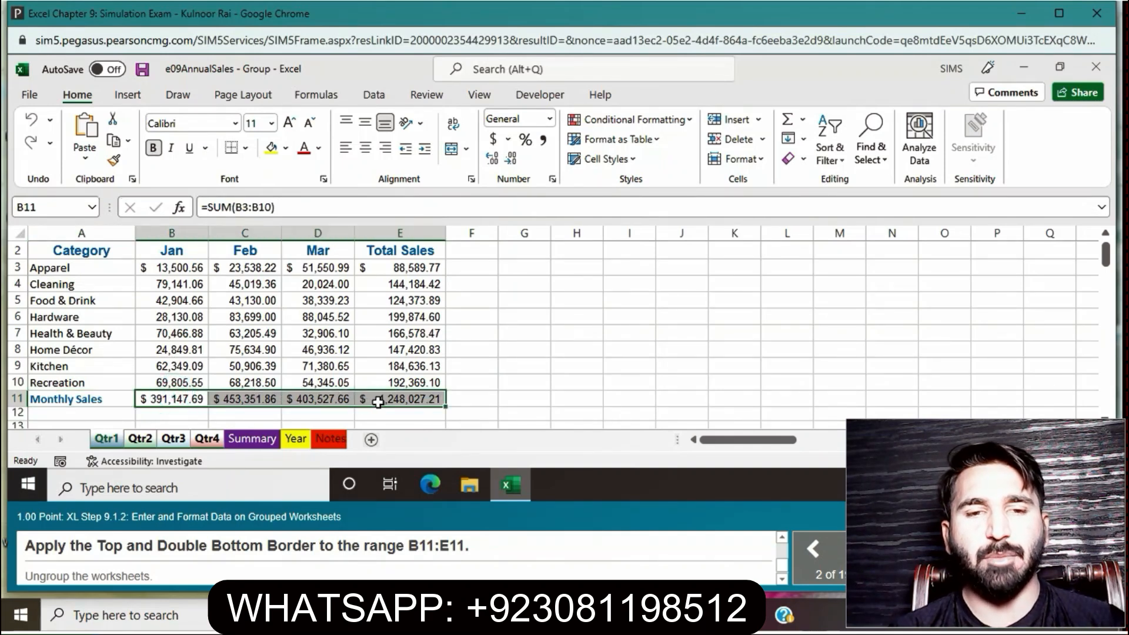
pyautogui.click(246, 148)
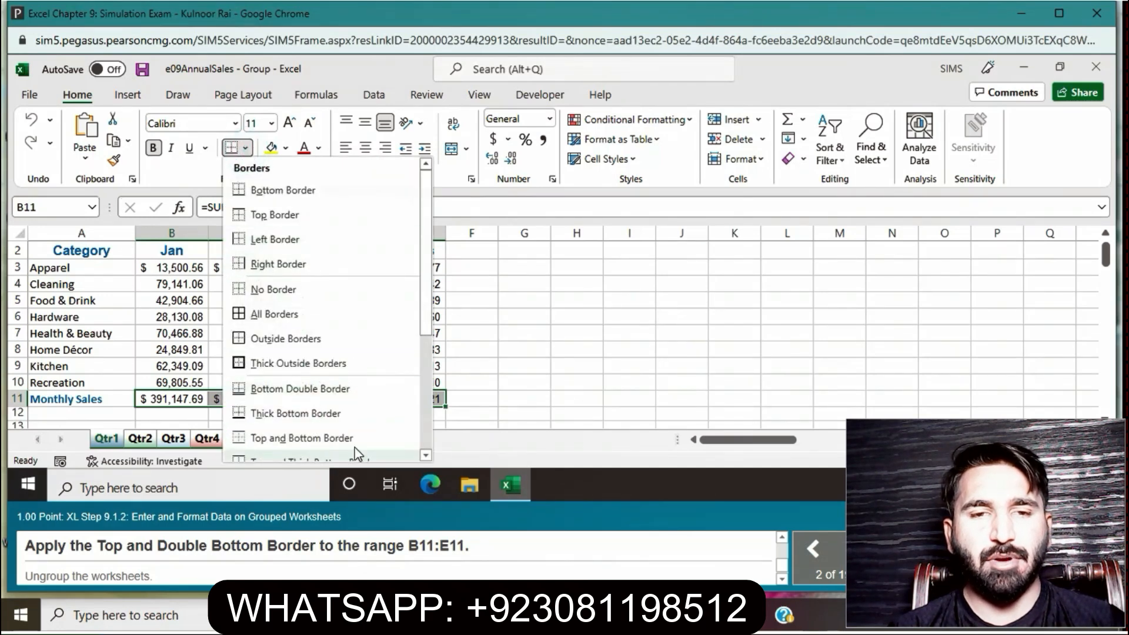
pyautogui.click(428, 457)
pyautogui.click(428, 457)
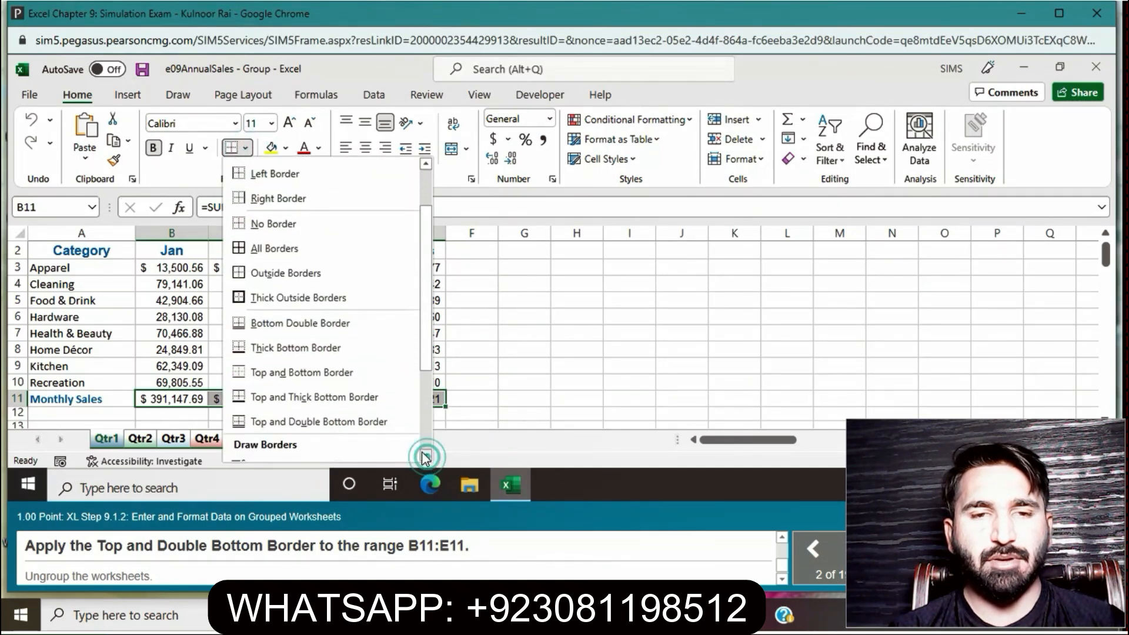
pyautogui.click(356, 423)
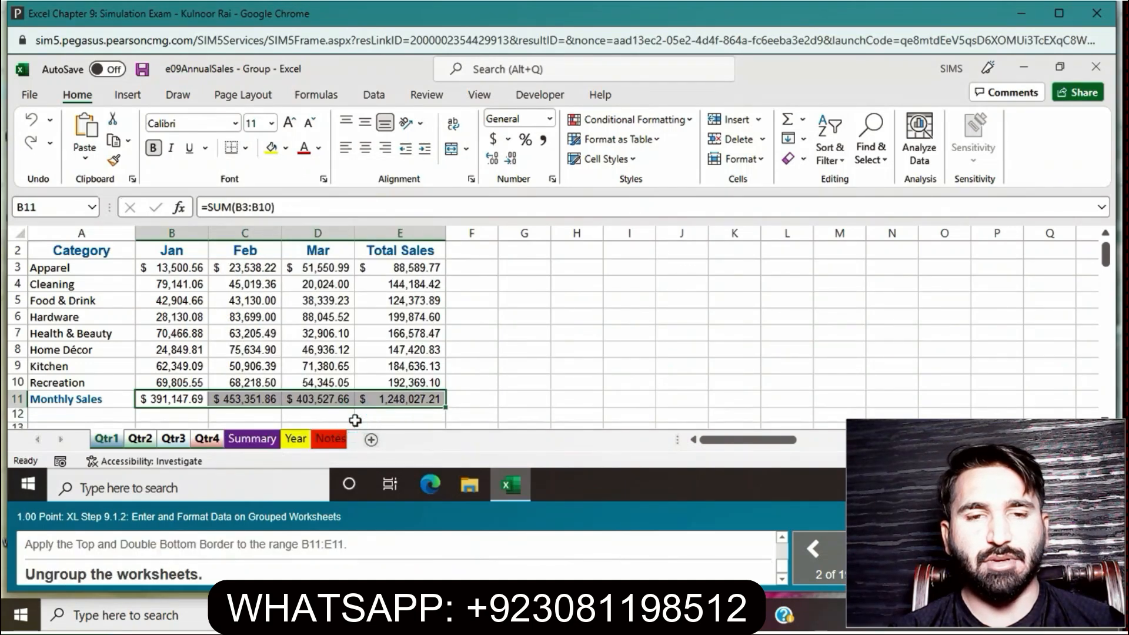
pyautogui.rightClick(211, 446)
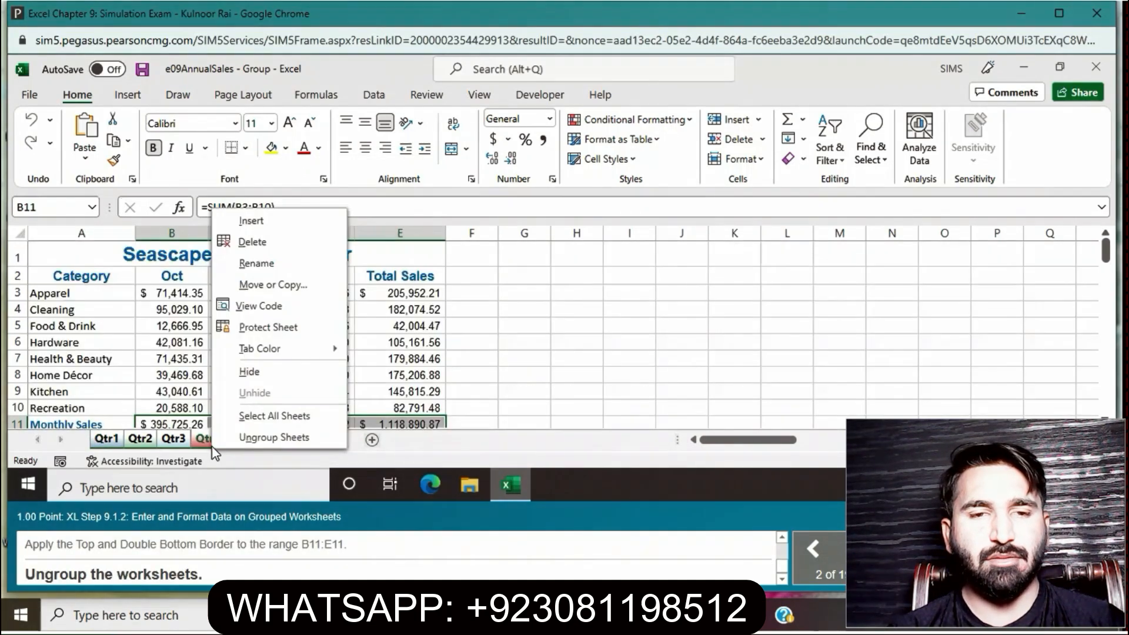
pyautogui.click(257, 440)
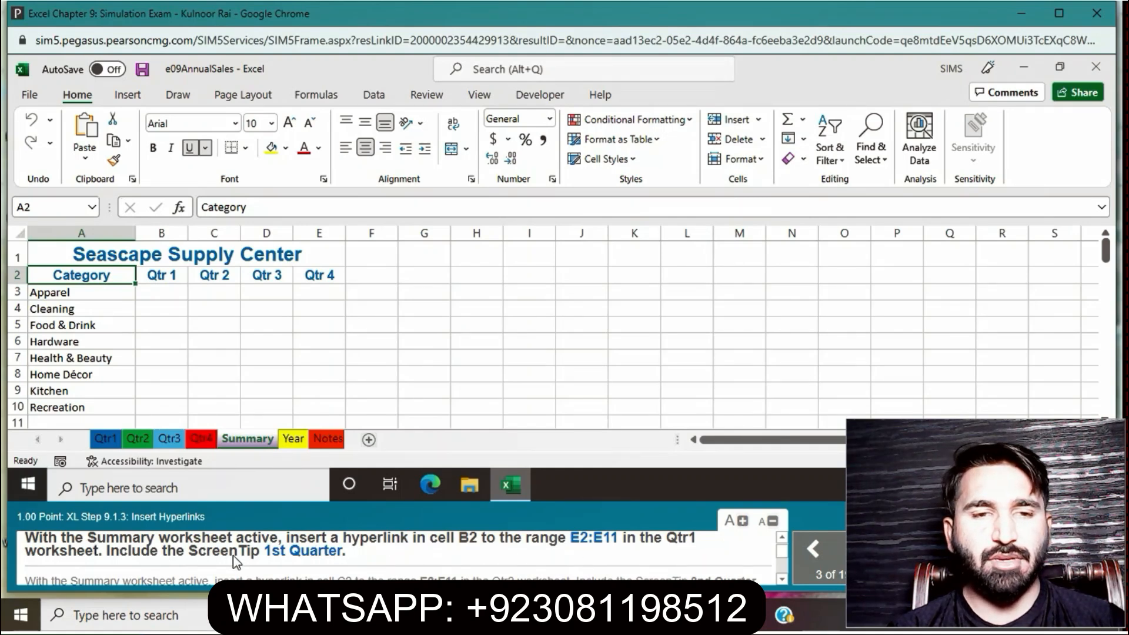
# - Start a hyperlink in cell B2 of the Summary worksheet that targets range E2:E11 on the Qtr1 worksheet
pyautogui.click(169, 273)
pyautogui.rightClick(169, 274)
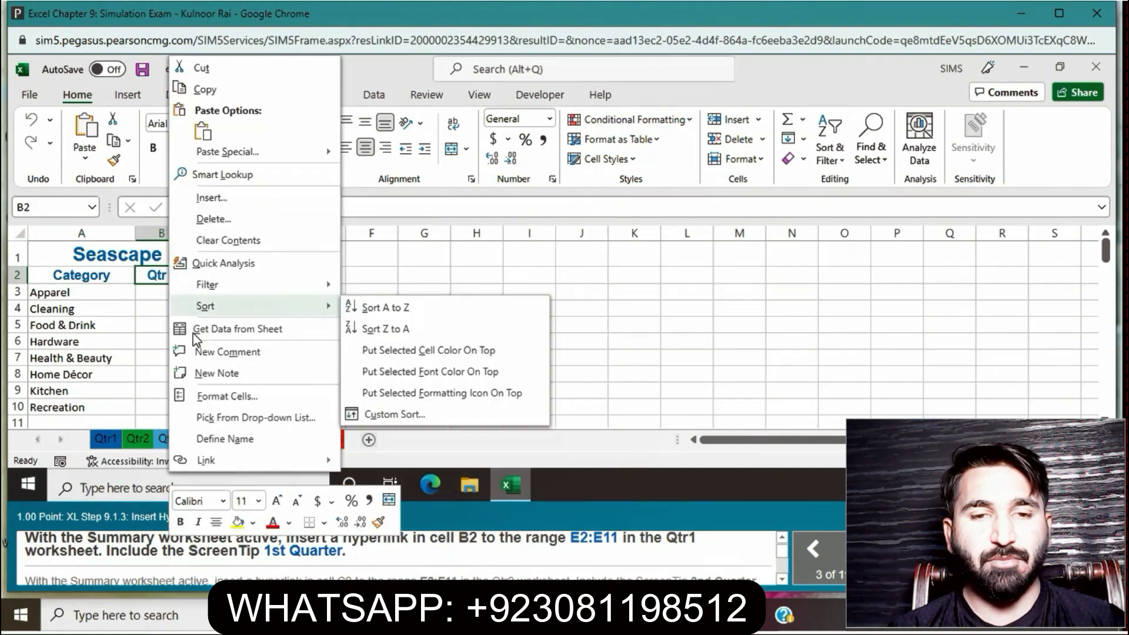
pyautogui.click(214, 459)
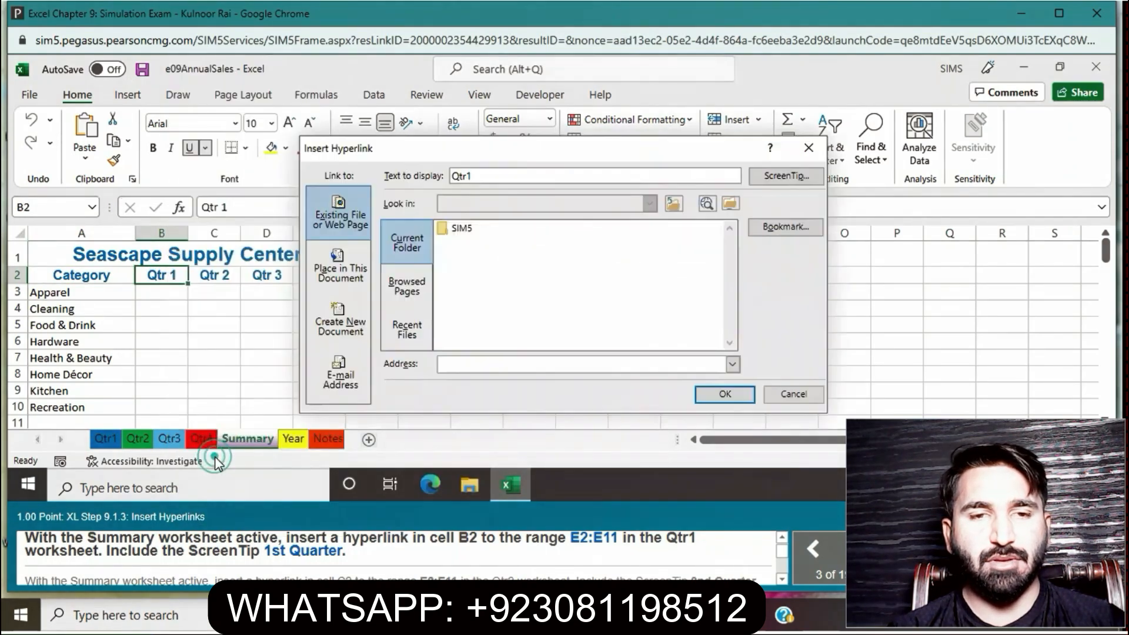
pyautogui.click(347, 258)
pyautogui.click(423, 259)
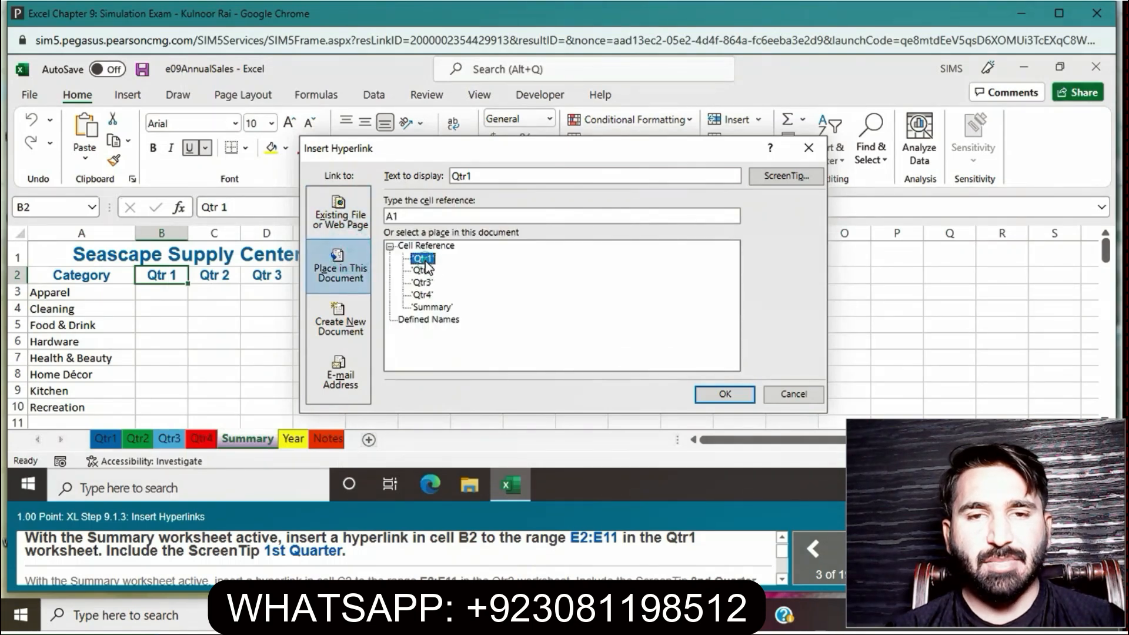
pyautogui.click(414, 217)
pyautogui.press('BackSpace')
pyautogui.press('BackSpace')
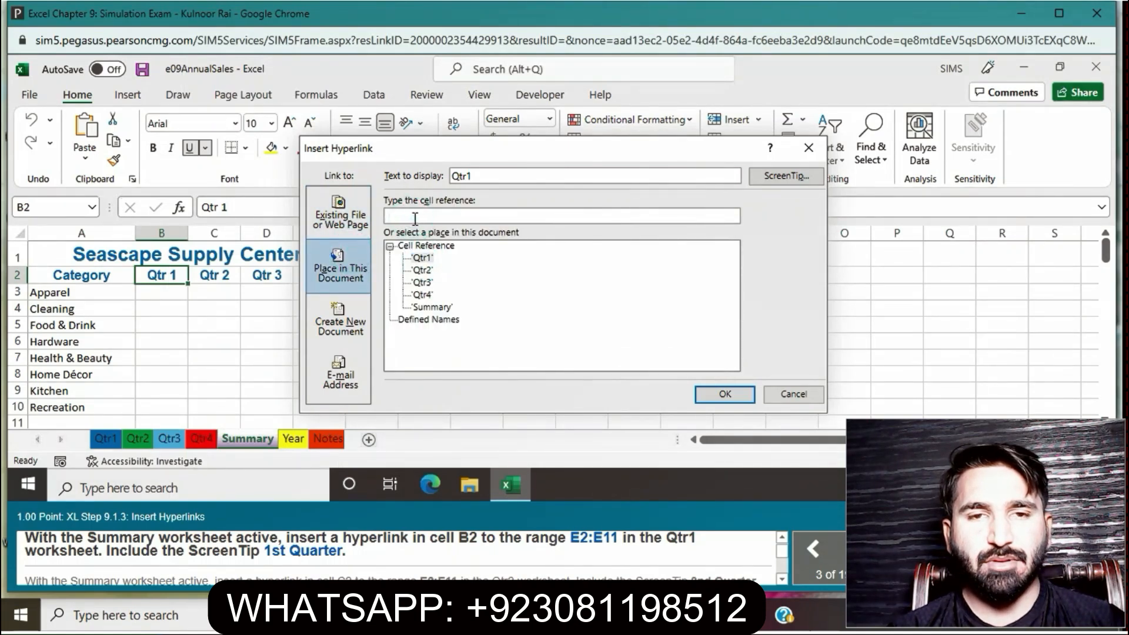
pyautogui.write('E')
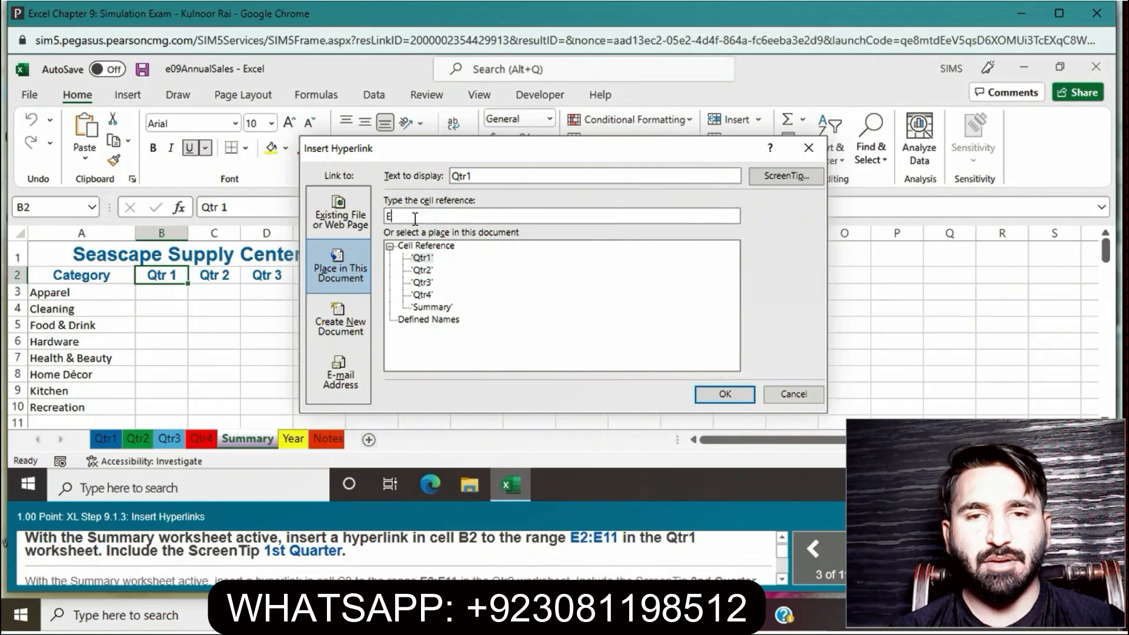
pyautogui.write('2:')
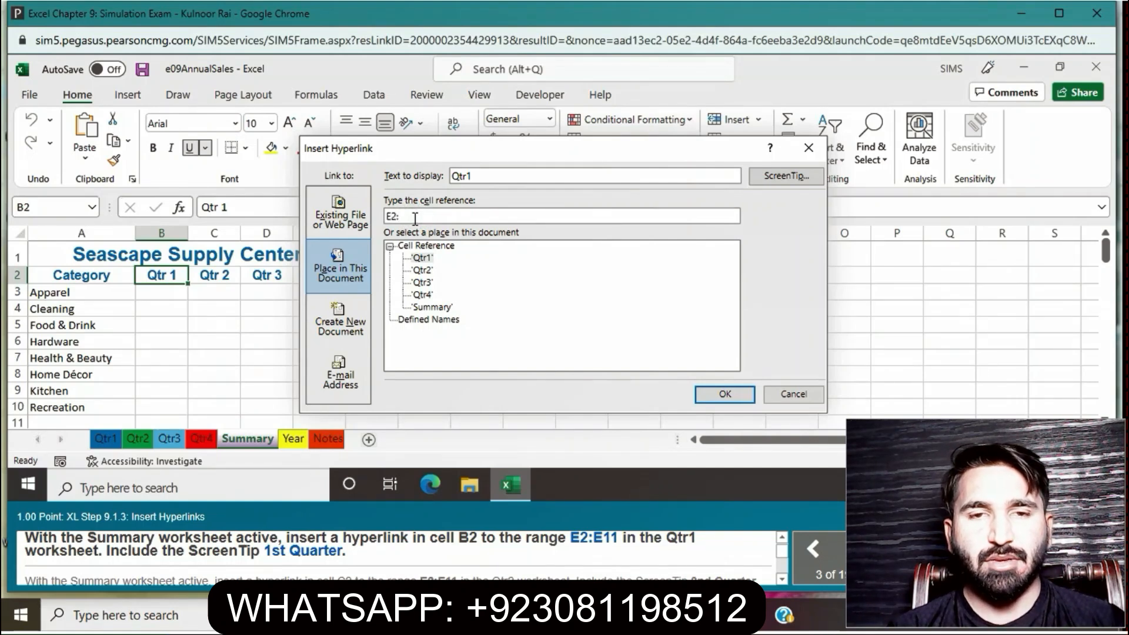
pyautogui.write('E11')
# - Give the B2 hyperlink the ScreenTip "1st Quarter" and insert it
pyautogui.click(770, 178)
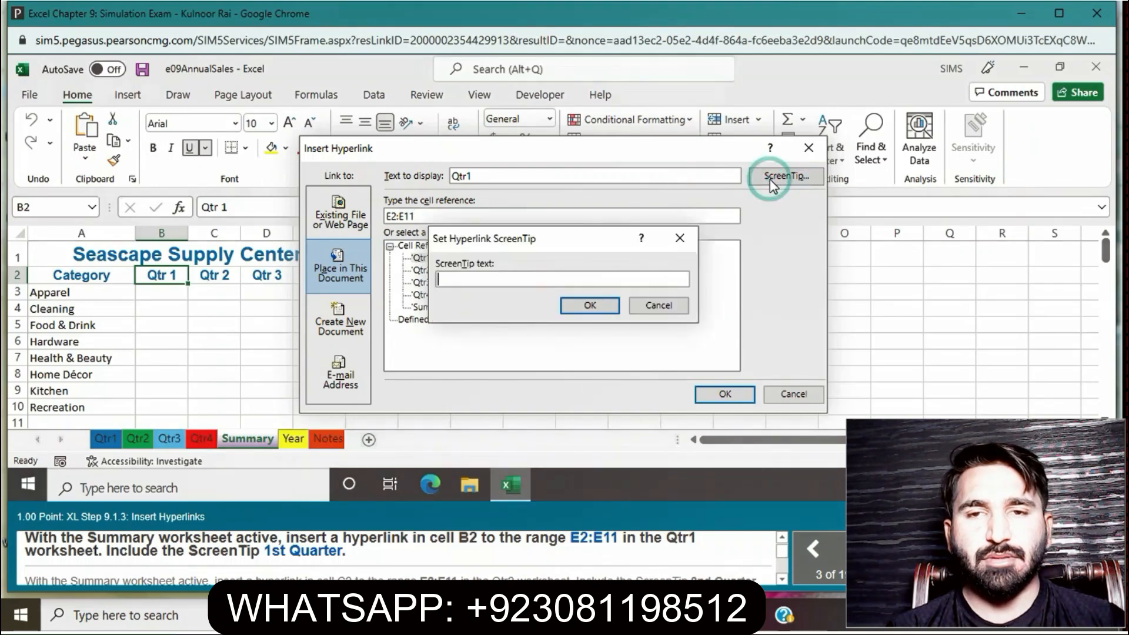
pyautogui.write('1')
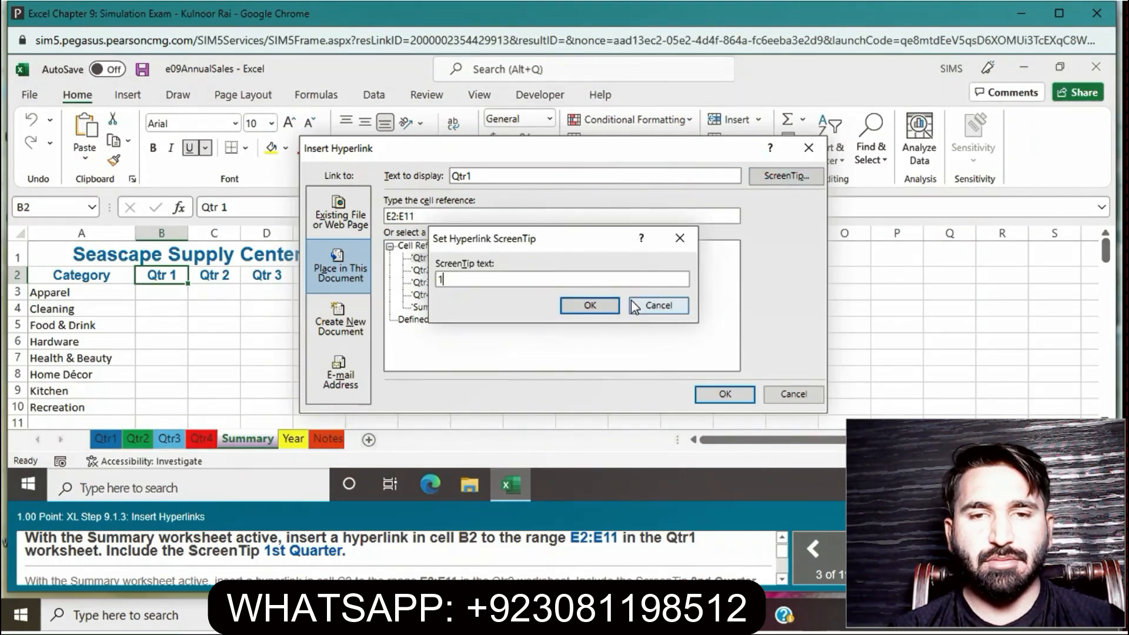
pyautogui.write('st')
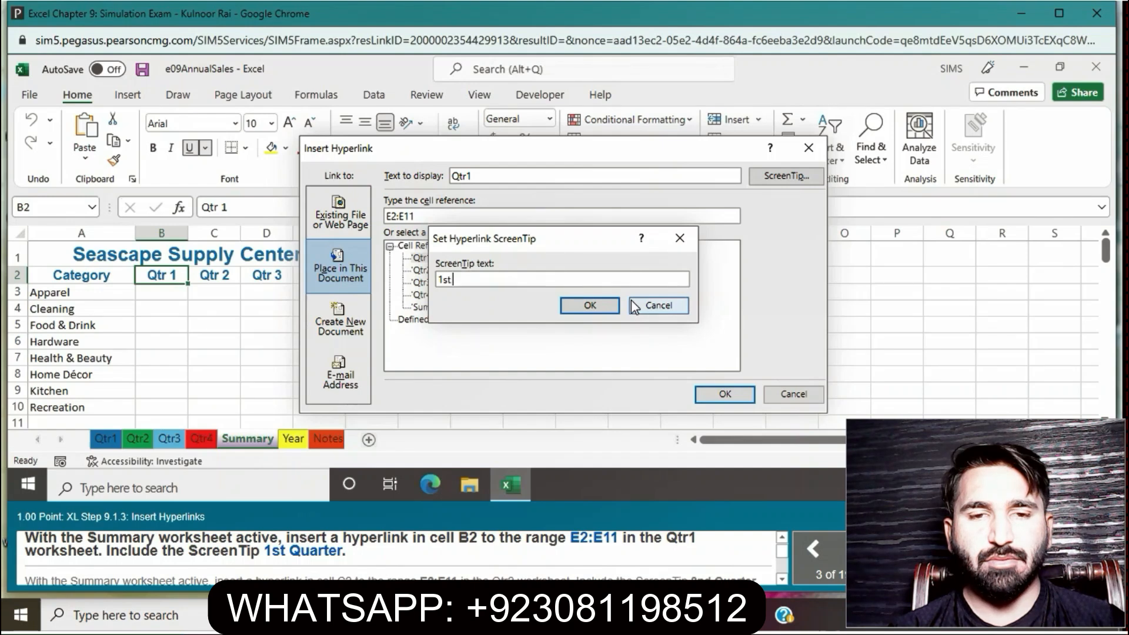
pyautogui.write(' Qu')
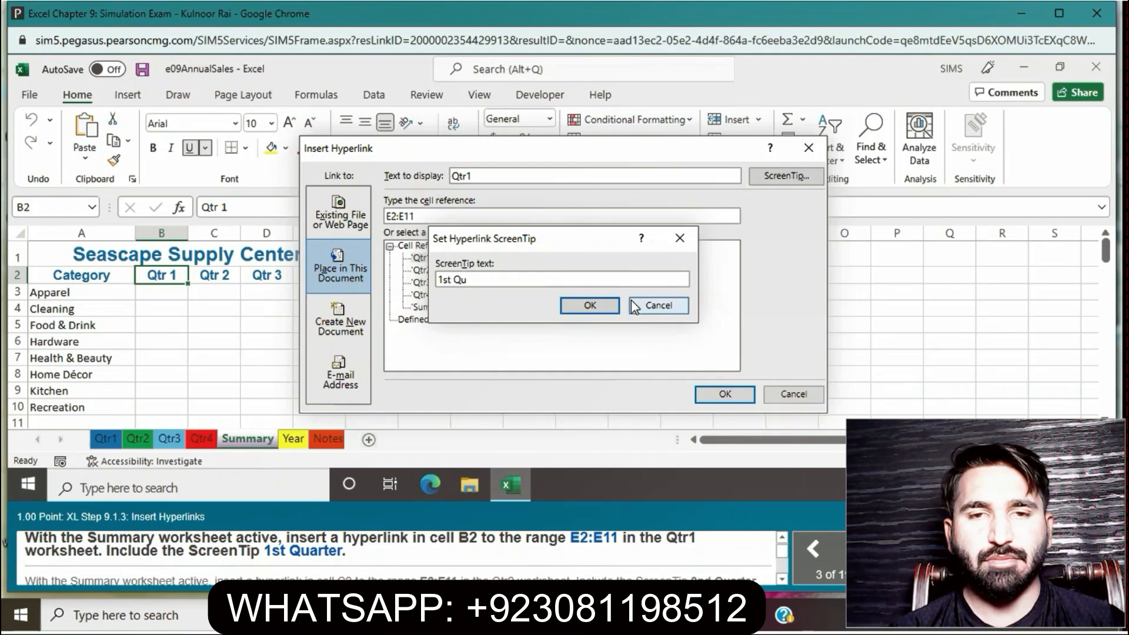
pyautogui.write('arter')
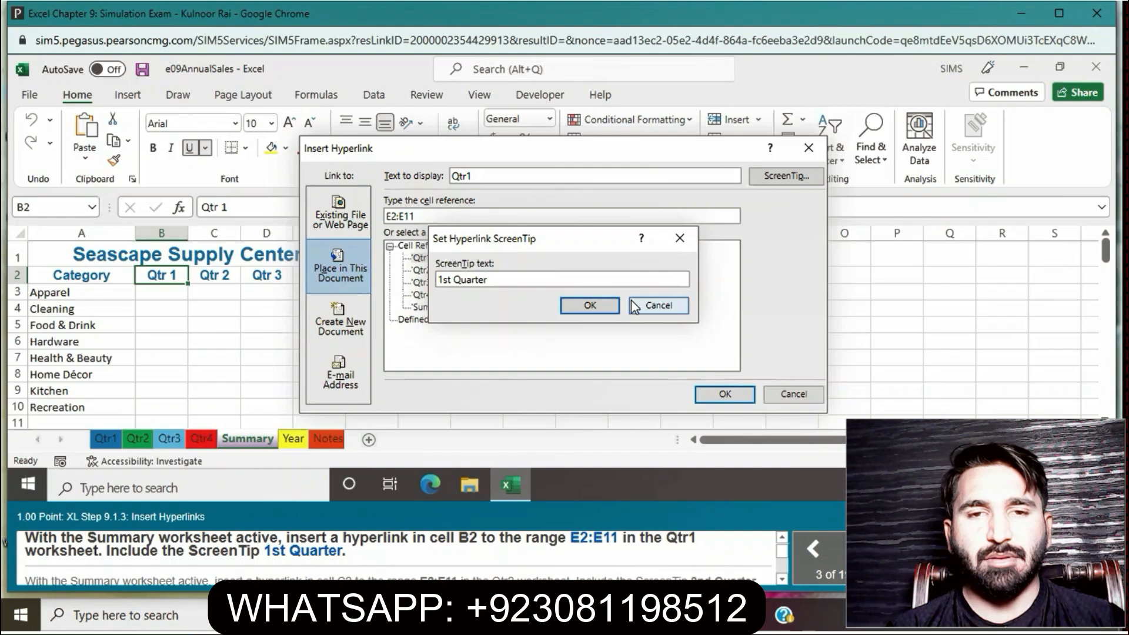
pyautogui.click(590, 306)
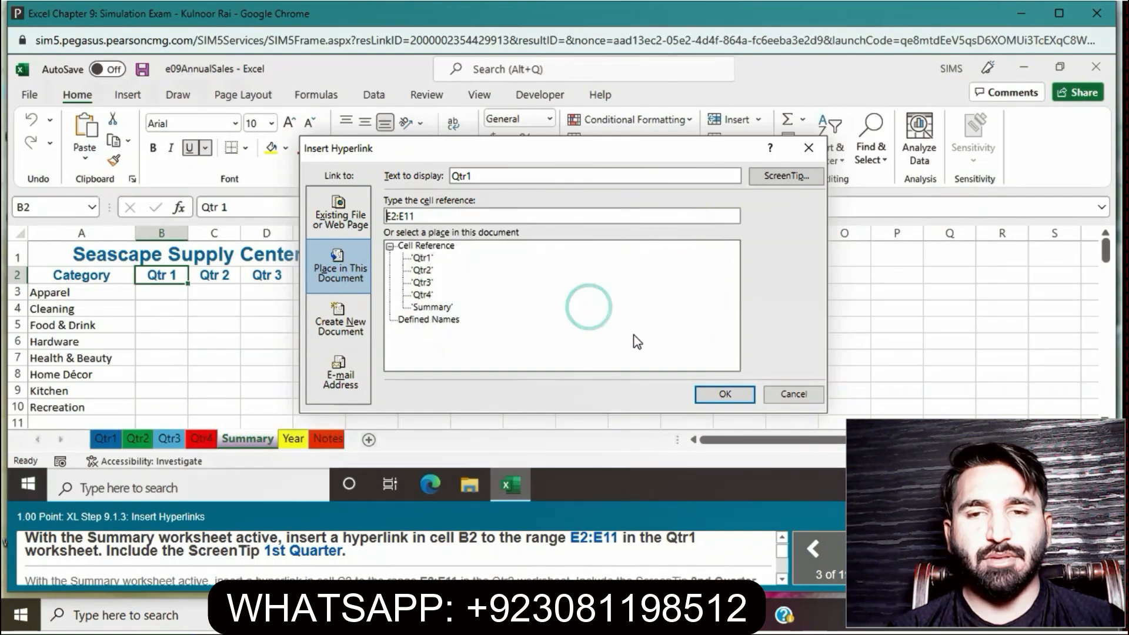
pyautogui.click(706, 391)
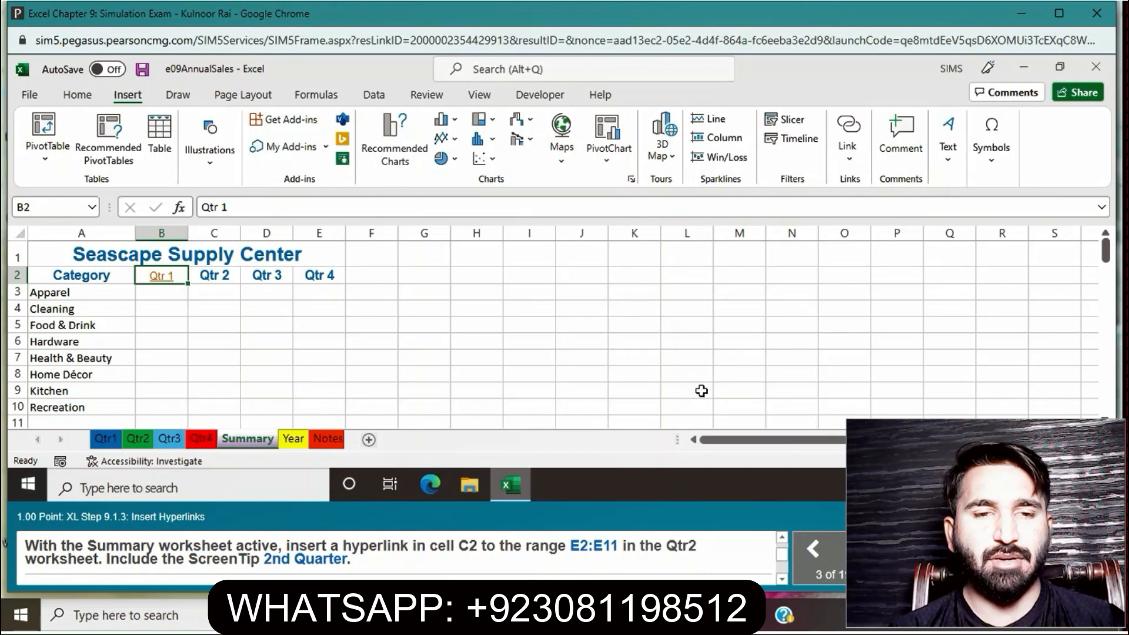
# - Start a hyperlink in cell C2 of the Summary worksheet that targets range E2:E11 on the Qtr2 worksheet
pyautogui.click(224, 277)
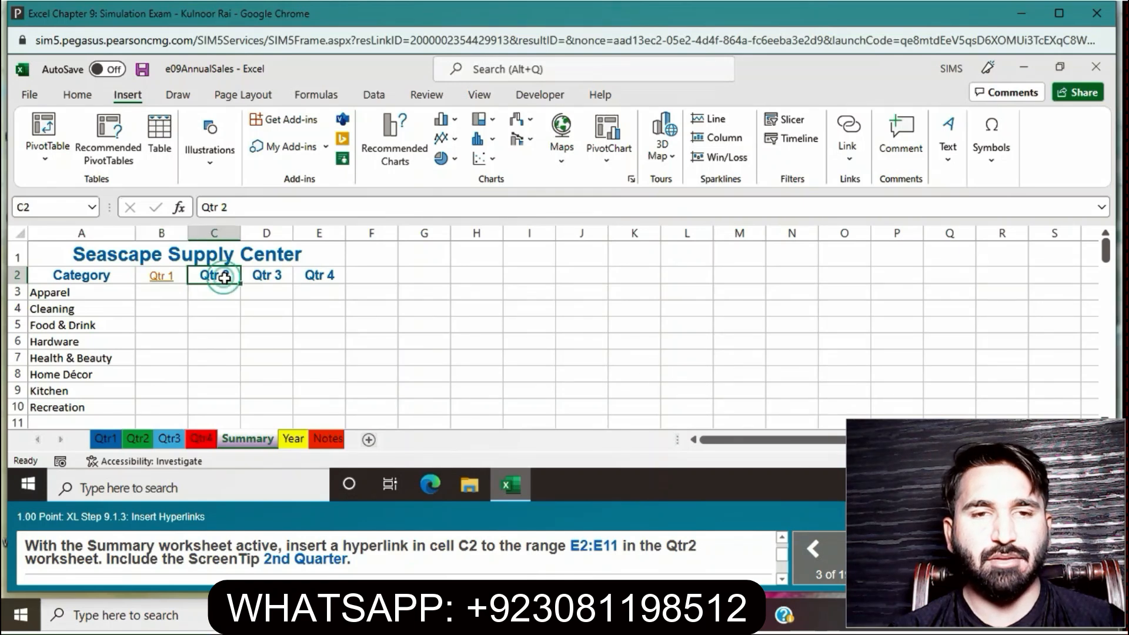
pyautogui.rightClick(224, 277)
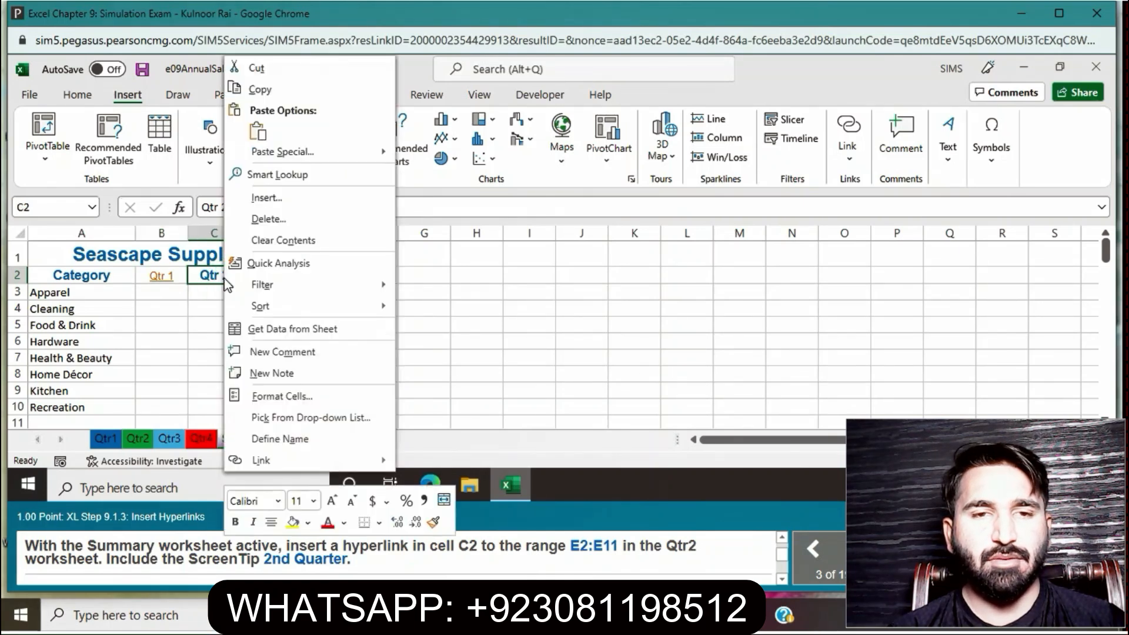
pyautogui.click(264, 462)
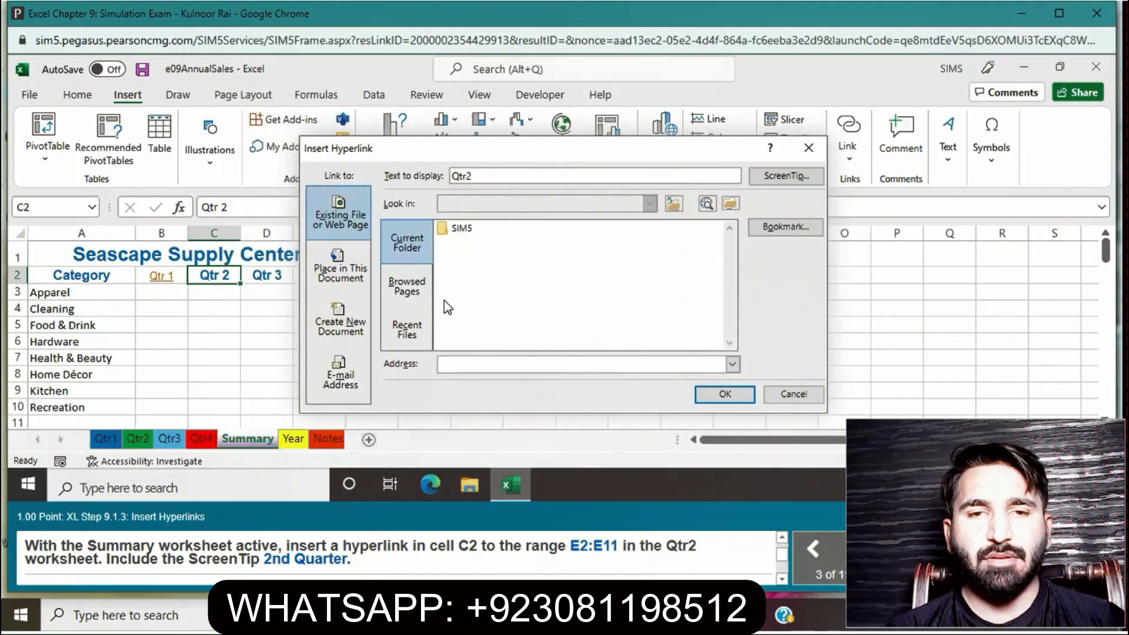
pyautogui.click(330, 258)
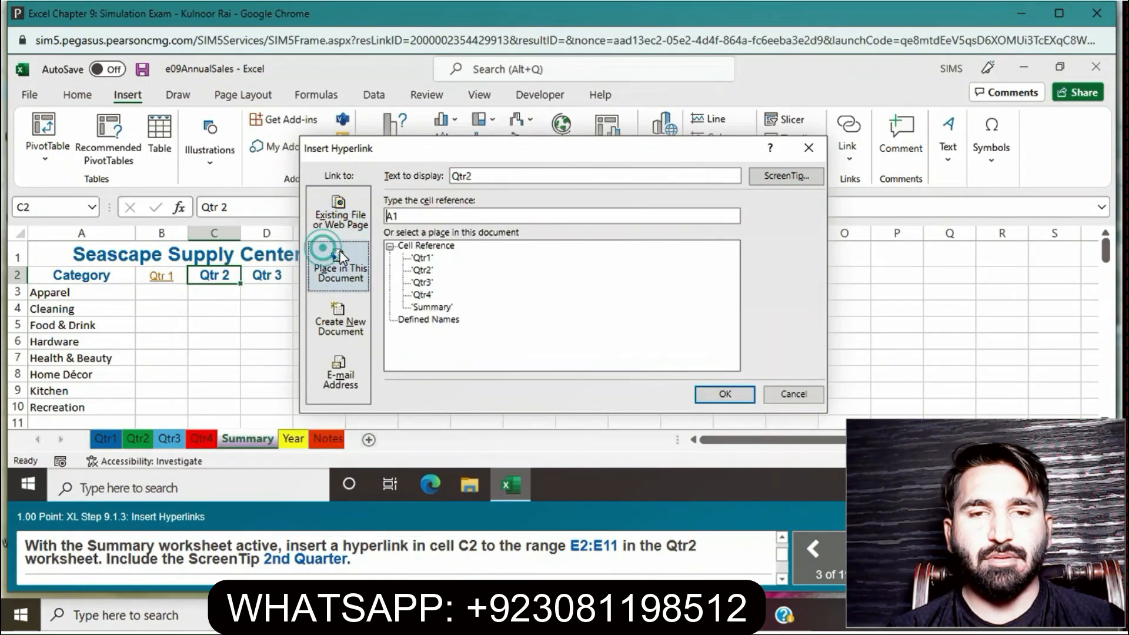
pyautogui.click(422, 270)
pyautogui.click(414, 215)
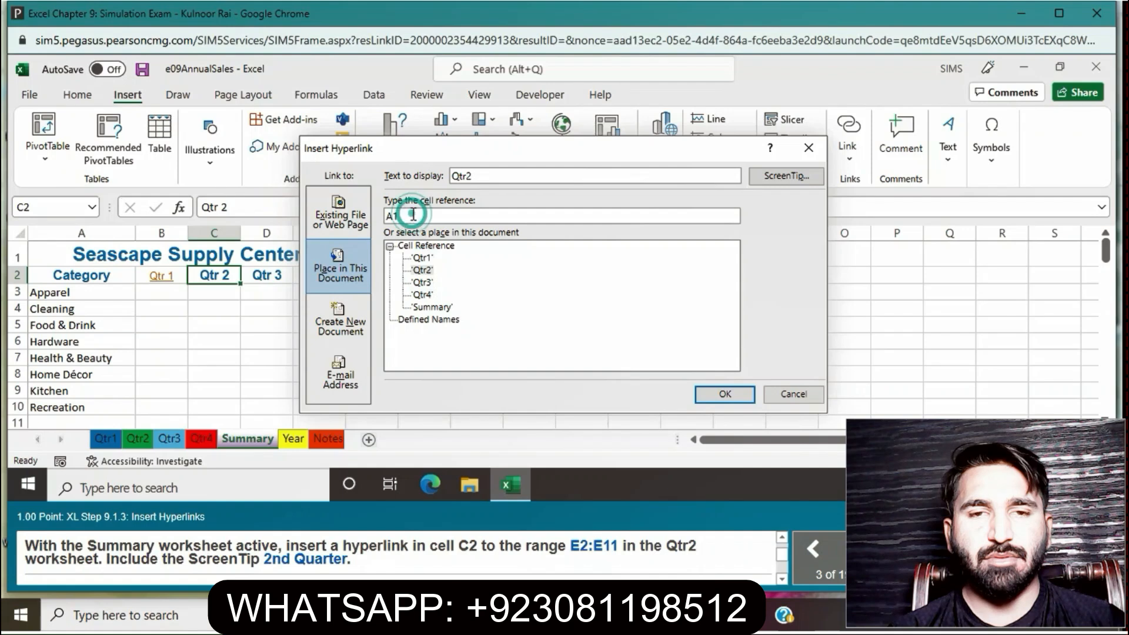
pyautogui.press('BackSpace')
pyautogui.press('BackSpace')
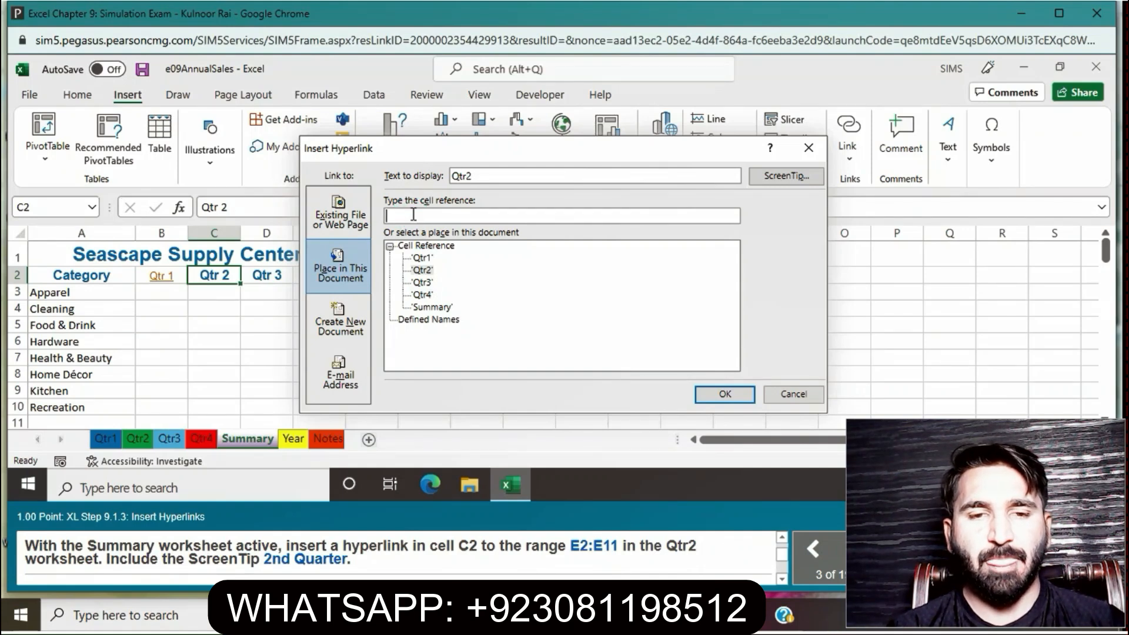
pyautogui.write('E2')
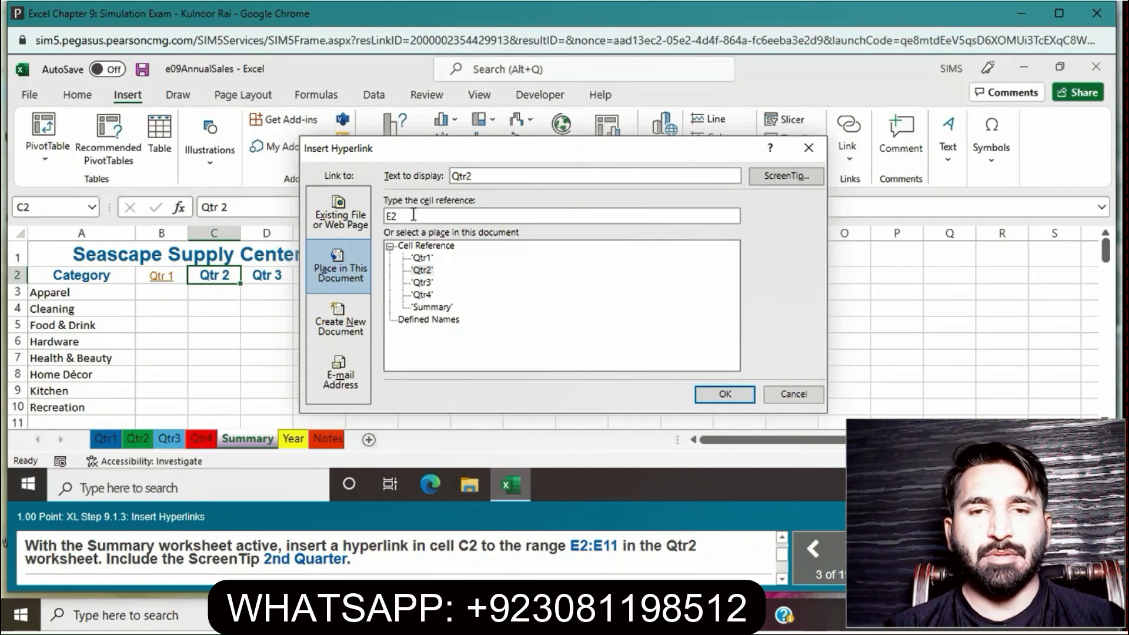
pyautogui.write(':E11')
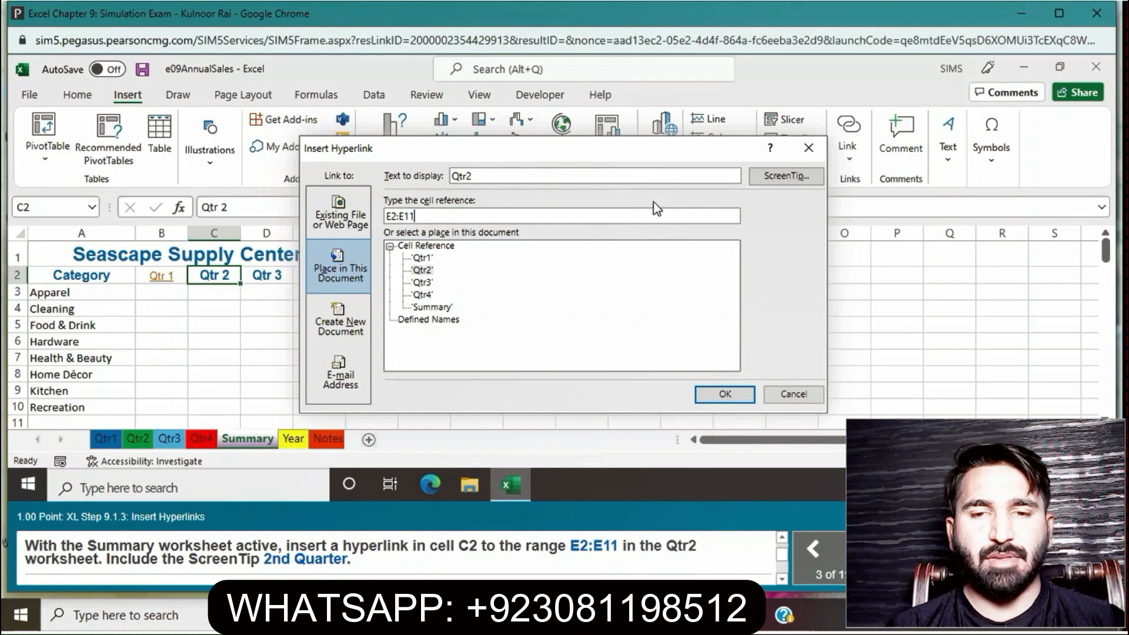
# - Give the C2 hyperlink the ScreenTip "2nd Quarter" and insert it
pyautogui.click(776, 178)
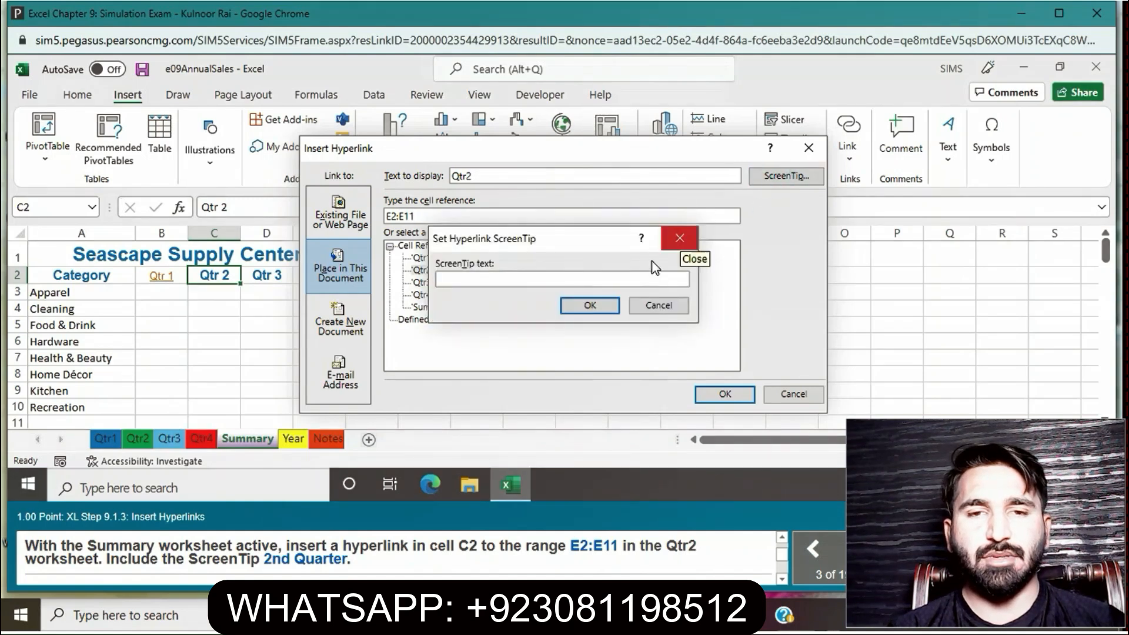
pyautogui.write('2nd Q')
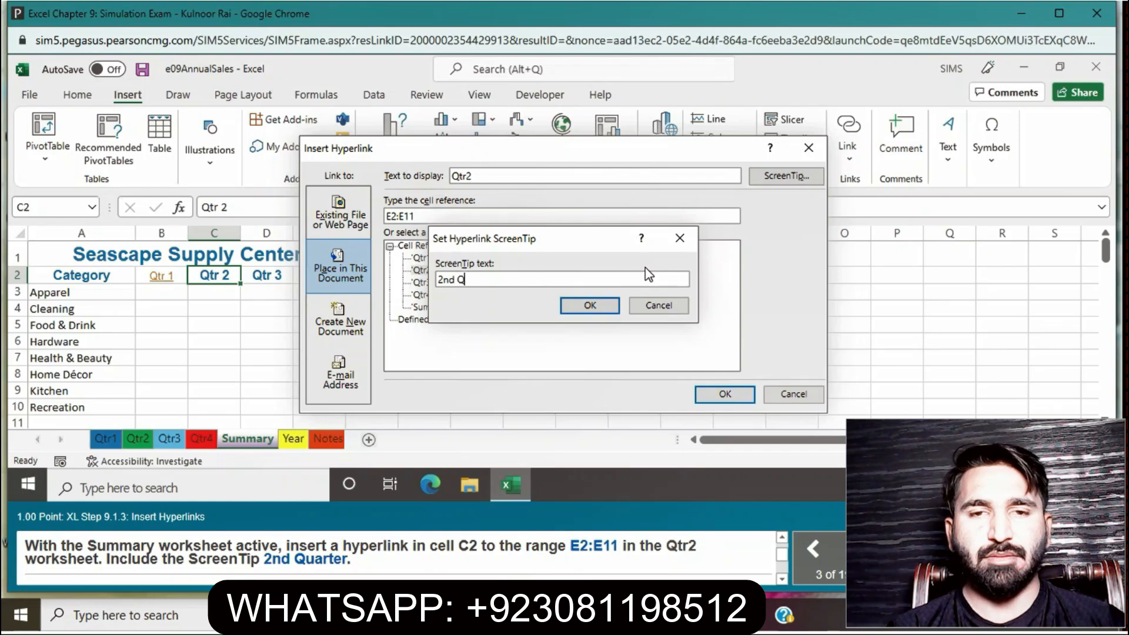
pyautogui.write('uarter')
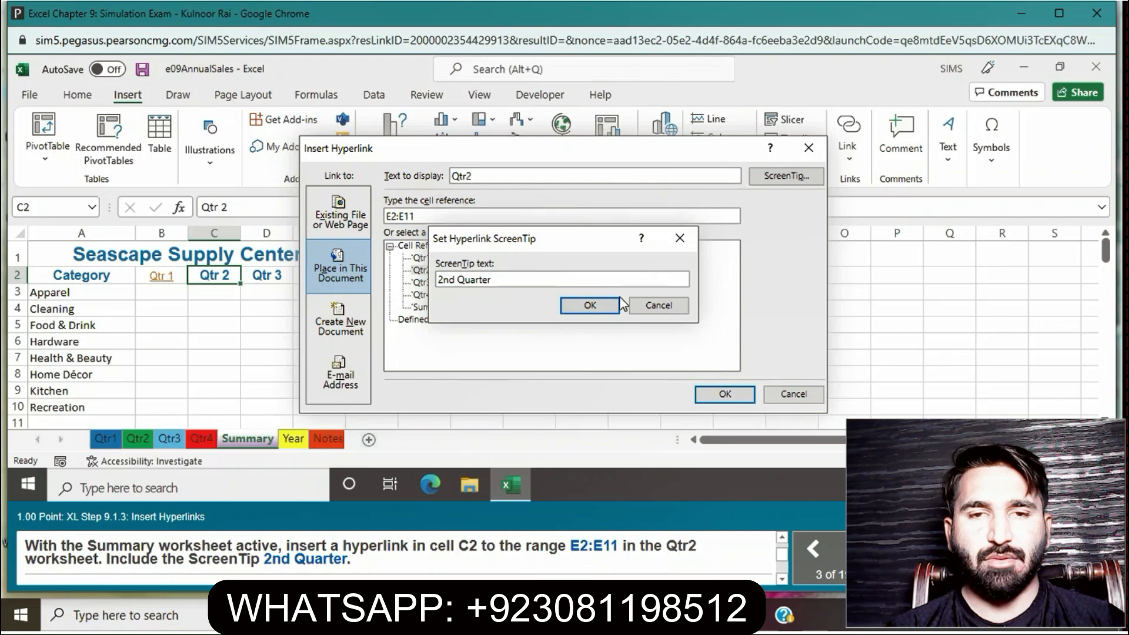
pyautogui.click(598, 308)
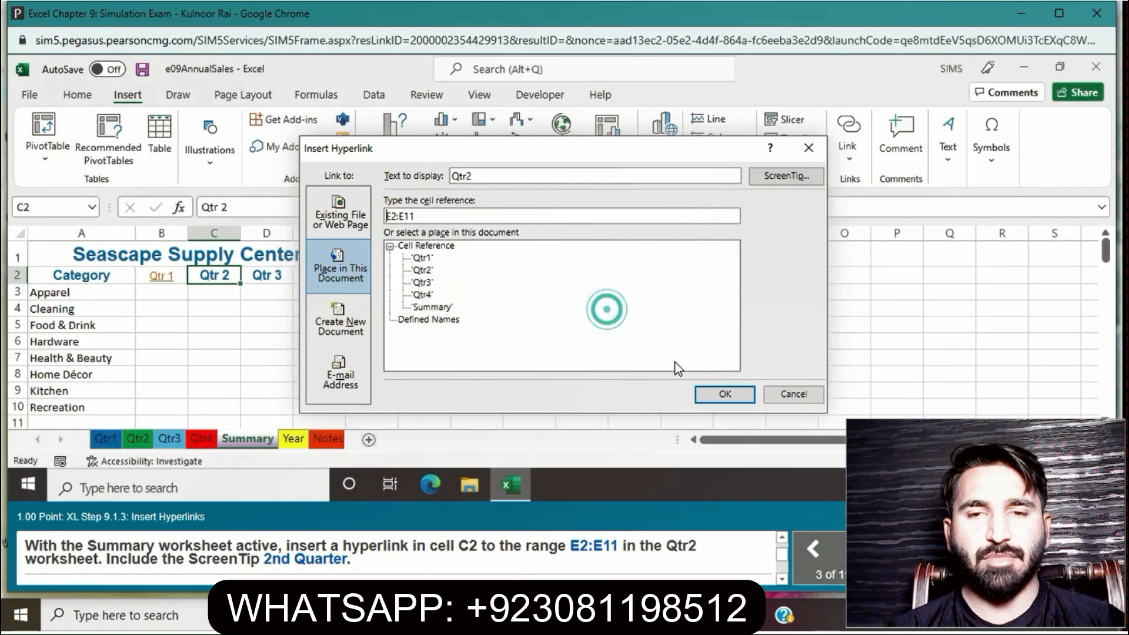
pyautogui.click(715, 397)
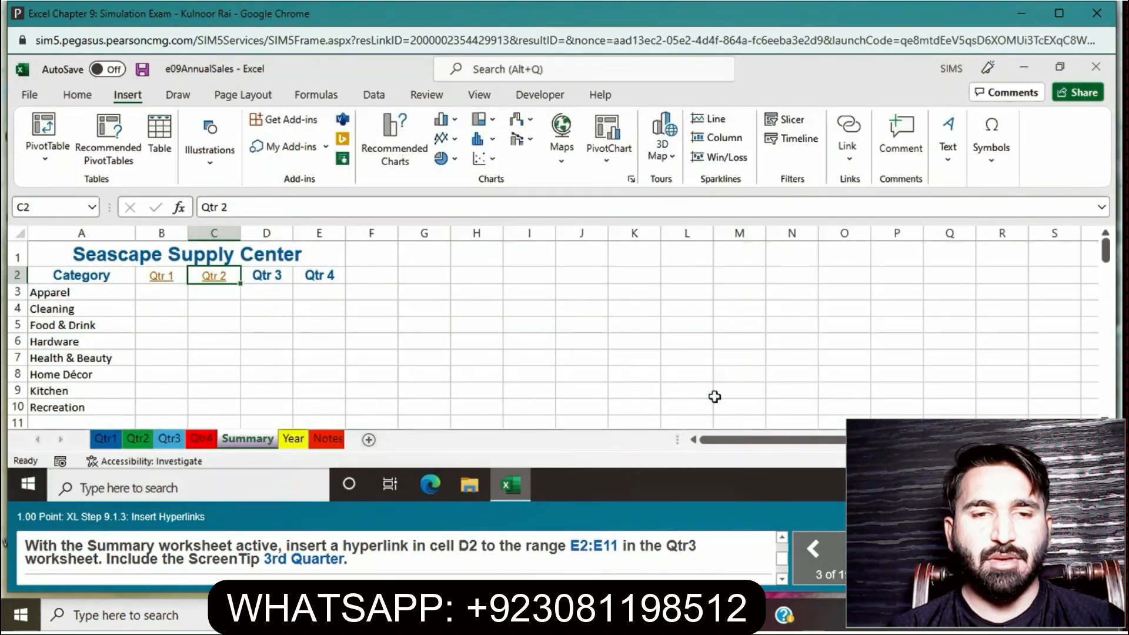
# - Start a hyperlink in cell D2 of the Summary worksheet that targets range E2:E11 on the Qtr3 worksheet
pyautogui.click(281, 276)
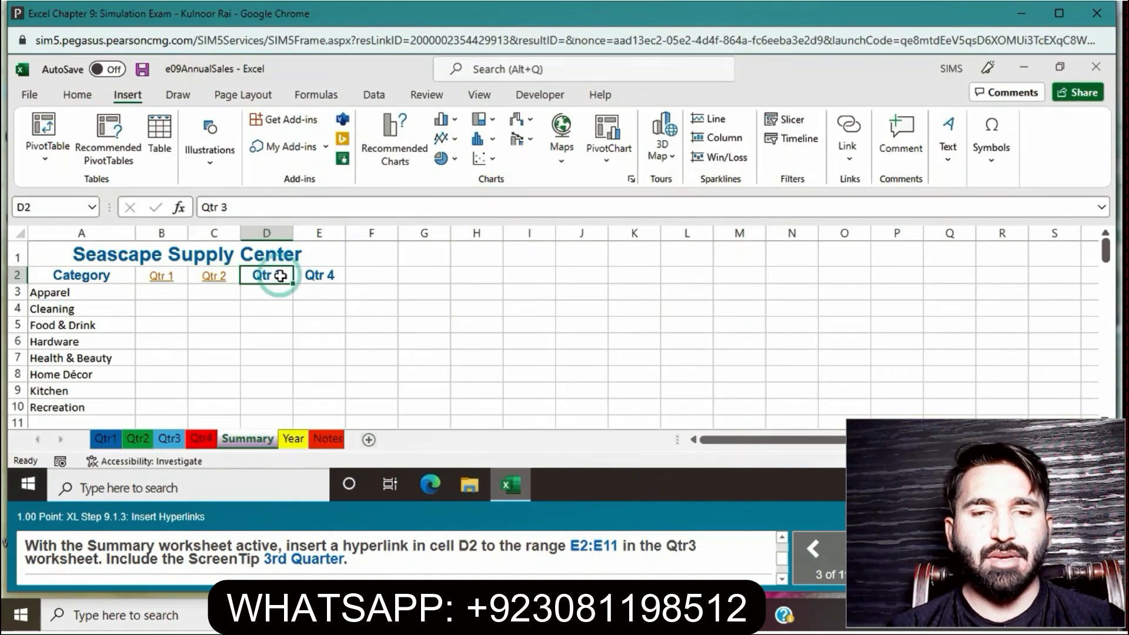
pyautogui.rightClick(281, 276)
pyautogui.click(330, 459)
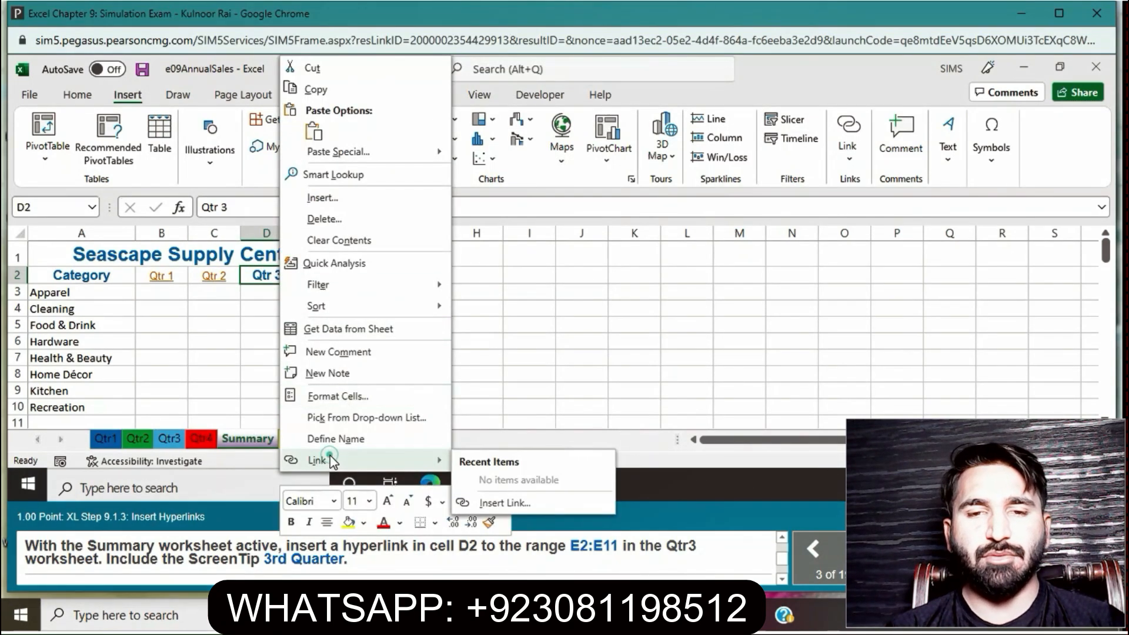
pyautogui.click(350, 262)
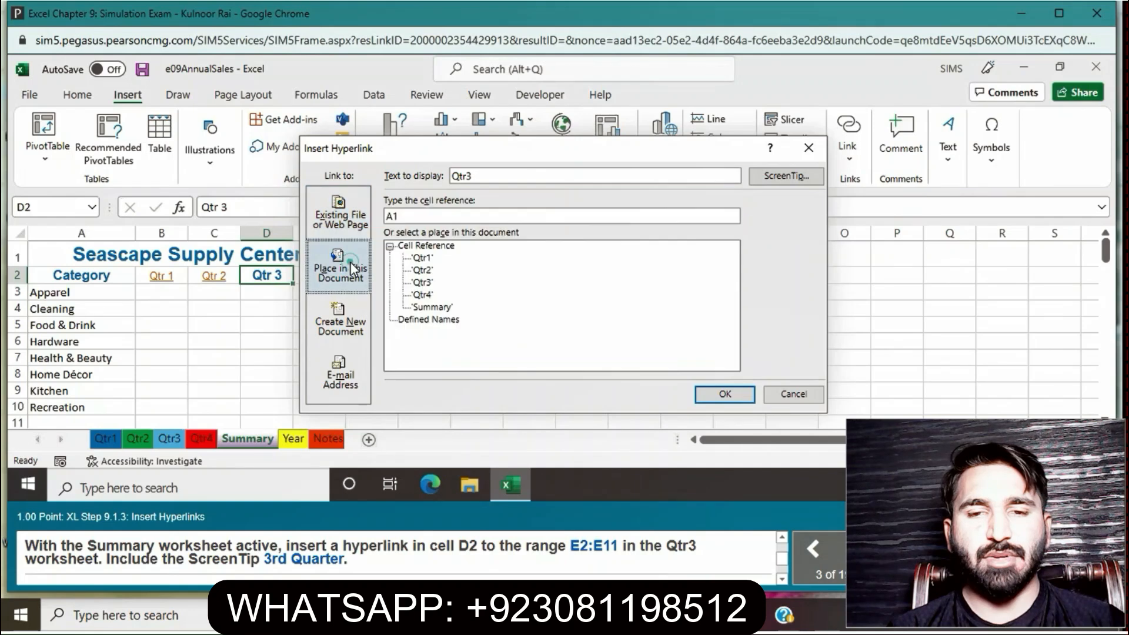
pyautogui.click(423, 283)
pyautogui.doubleClick(411, 216)
pyautogui.press('BackSpace')
pyautogui.write('E1')
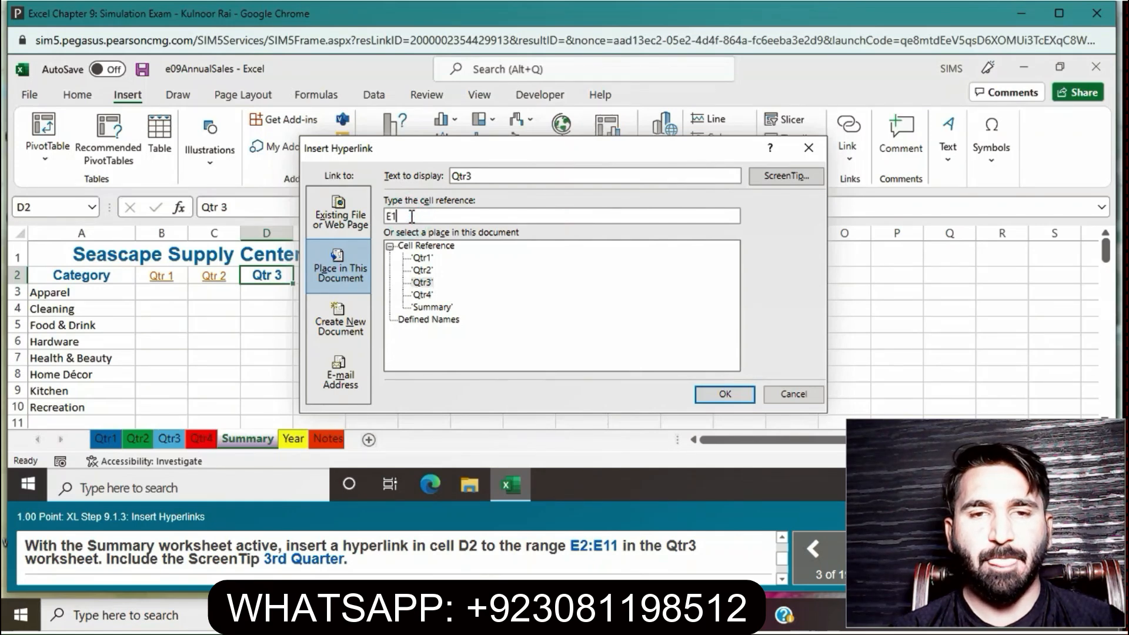
pyautogui.write(':E11')
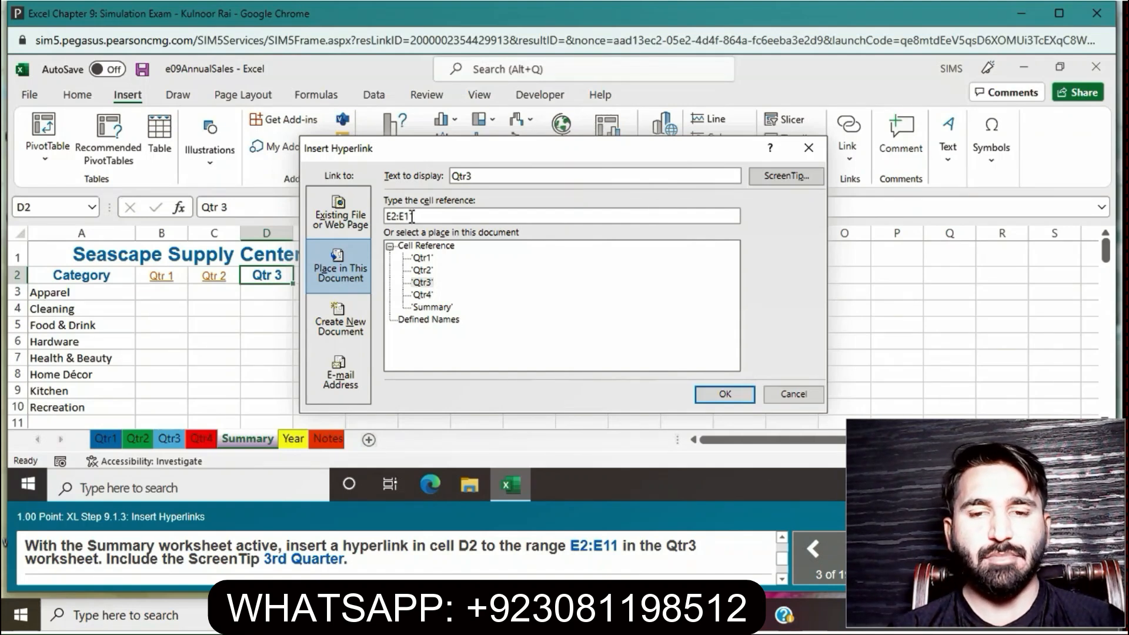
# - Give the D2 hyperlink the ScreenTip "3rd Quarter" and insert it
pyautogui.click(793, 175)
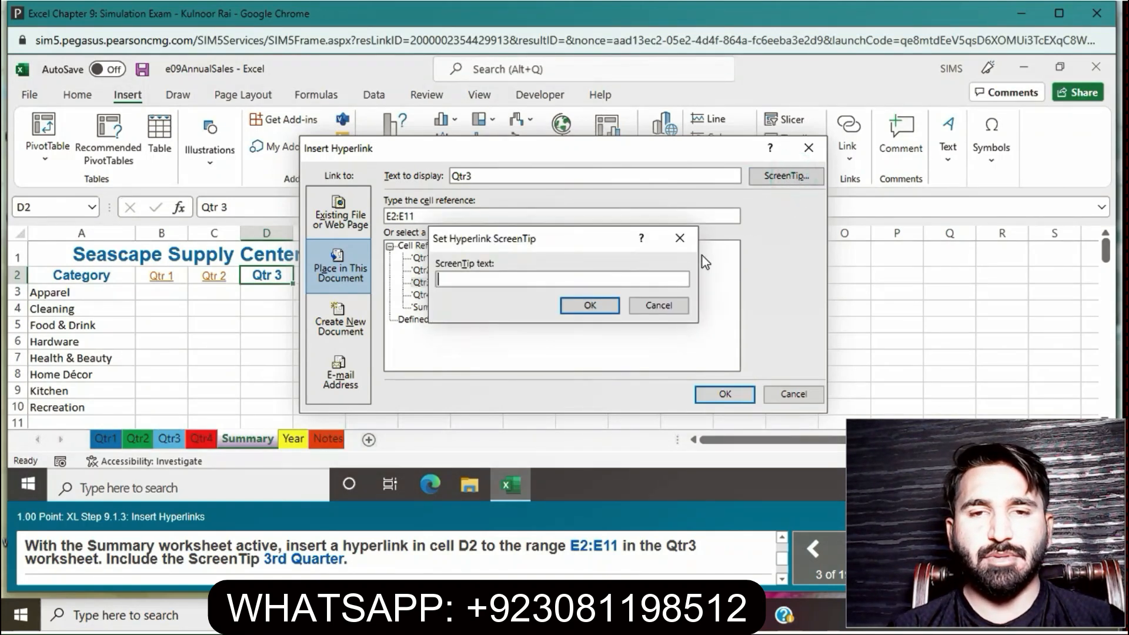
pyautogui.write('3rd ')
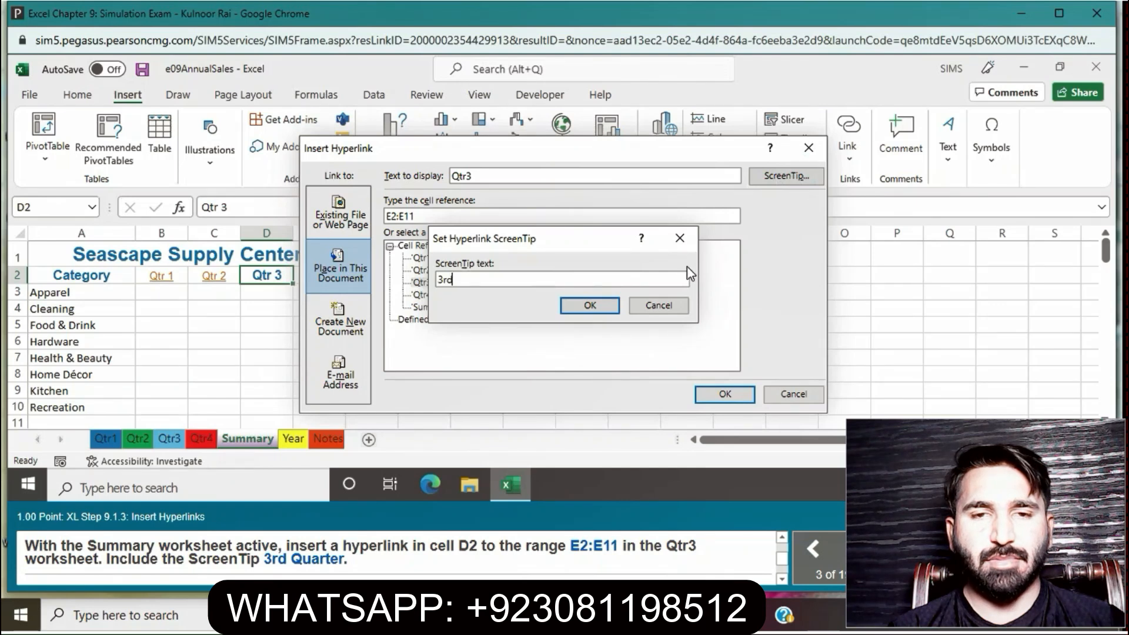
pyautogui.write('Qu')
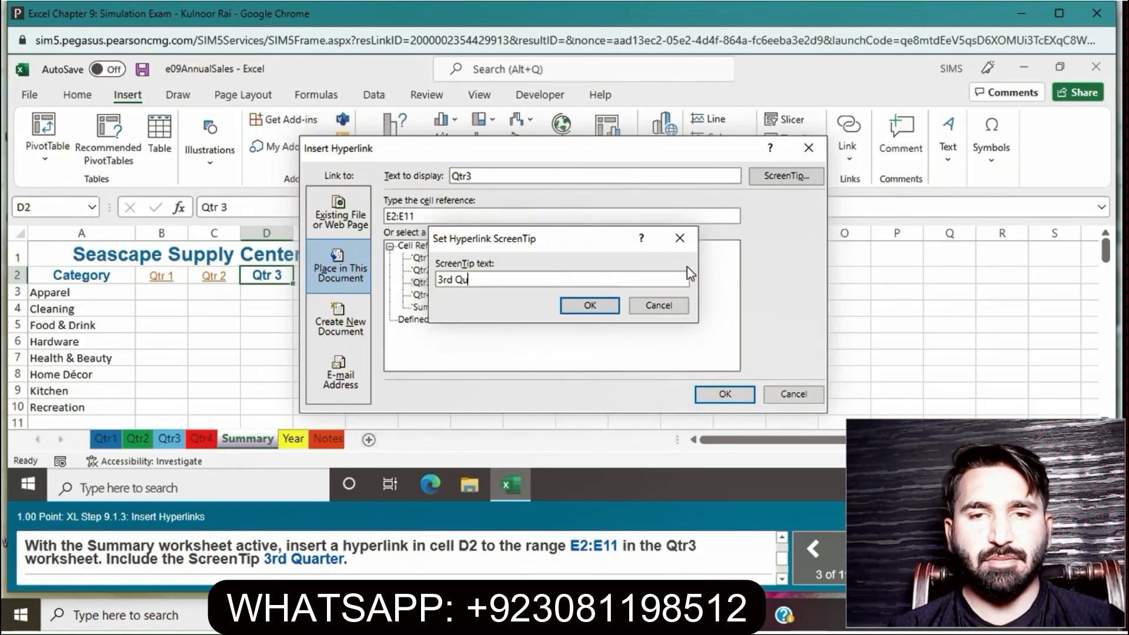
pyautogui.write('arter')
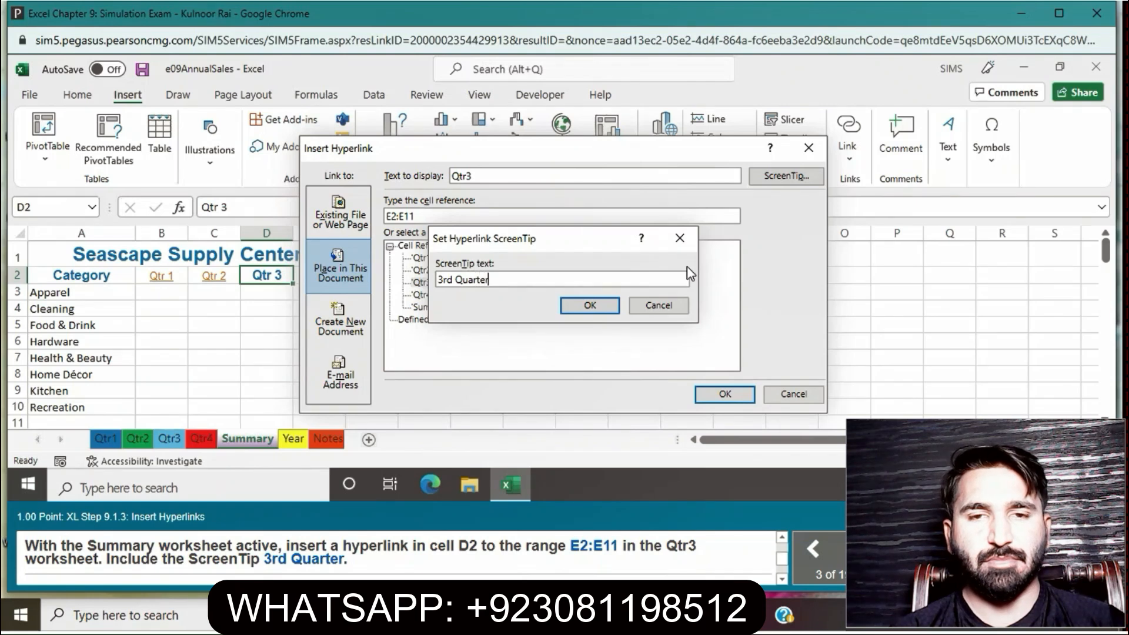
pyautogui.click(597, 304)
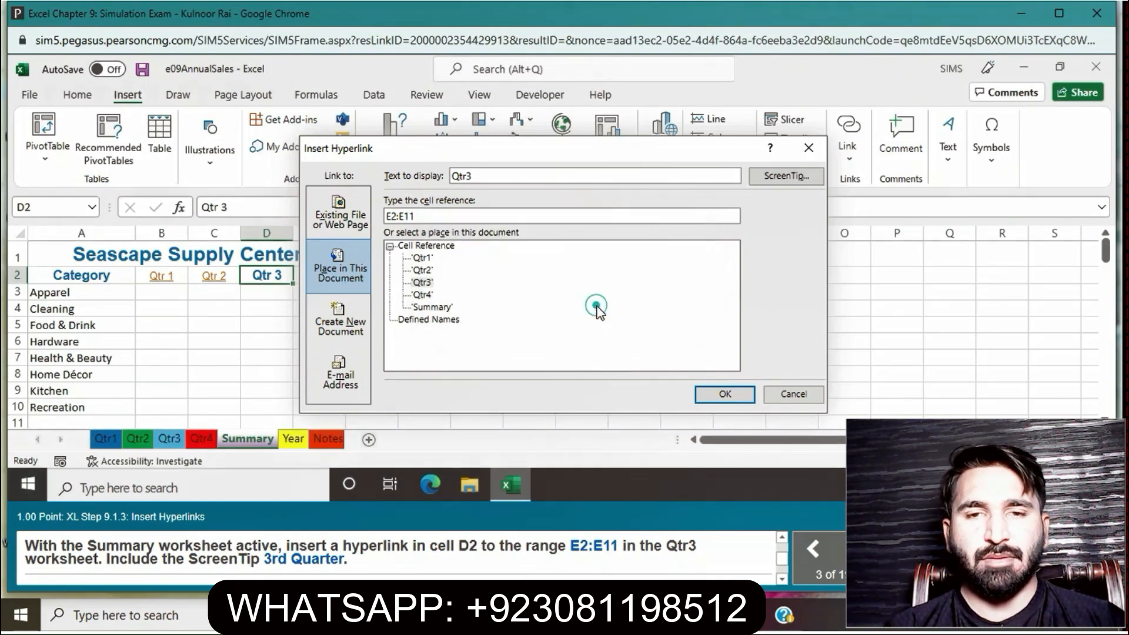
pyautogui.click(742, 395)
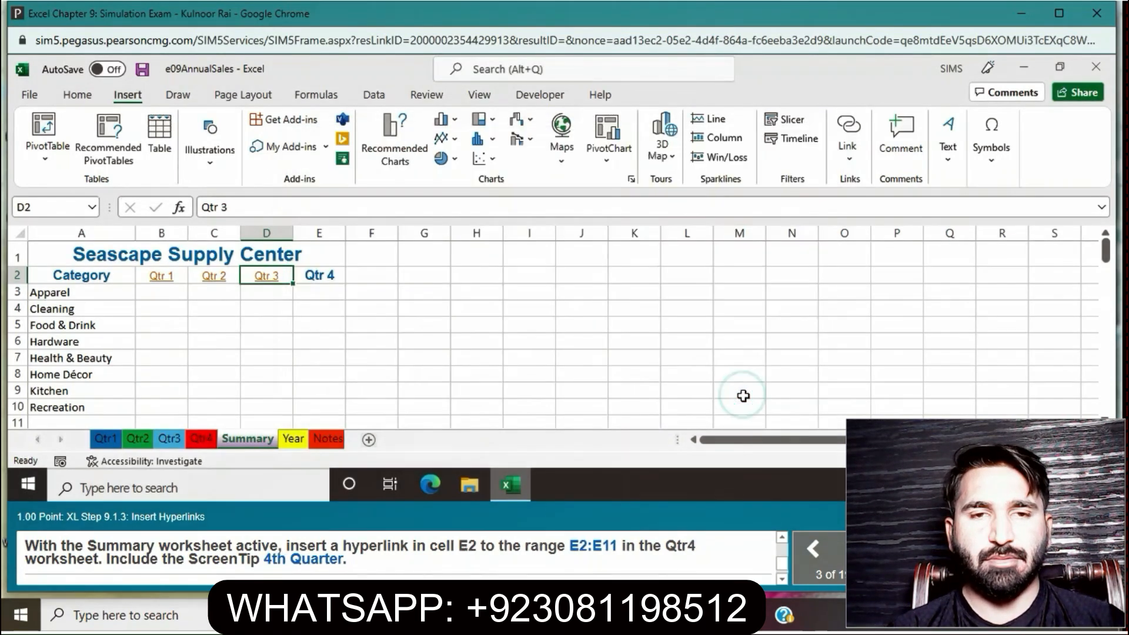
# - Start a hyperlink in cell E2 of the Summary worksheet that targets range E2:E11 on the Qtr4 worksheet
pyautogui.click(330, 274)
pyautogui.rightClick(329, 278)
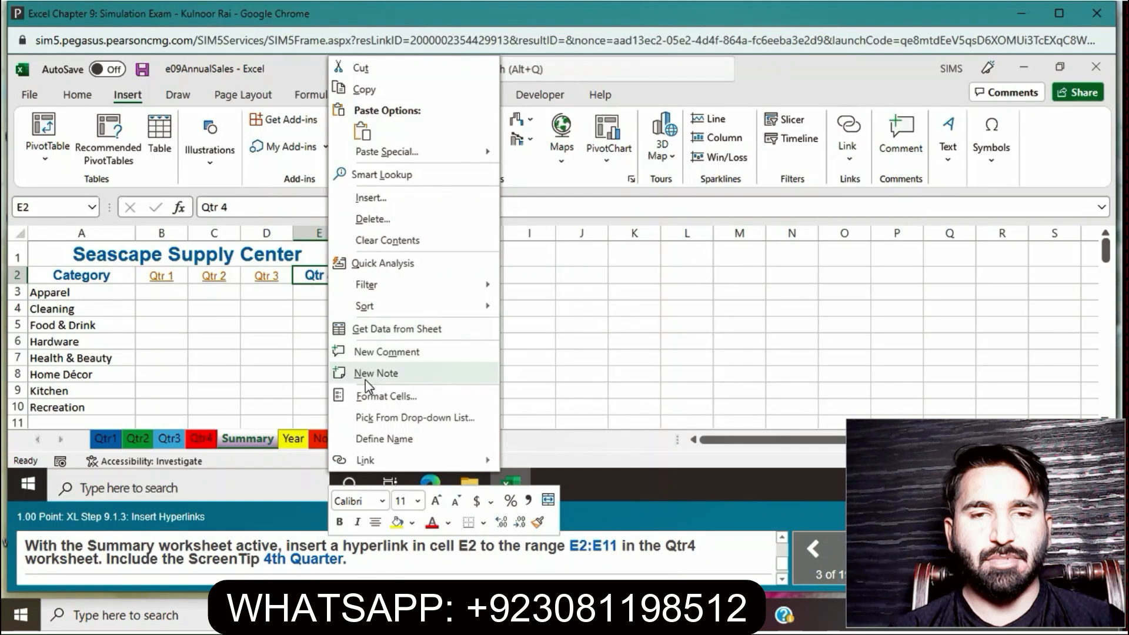
pyautogui.click(368, 454)
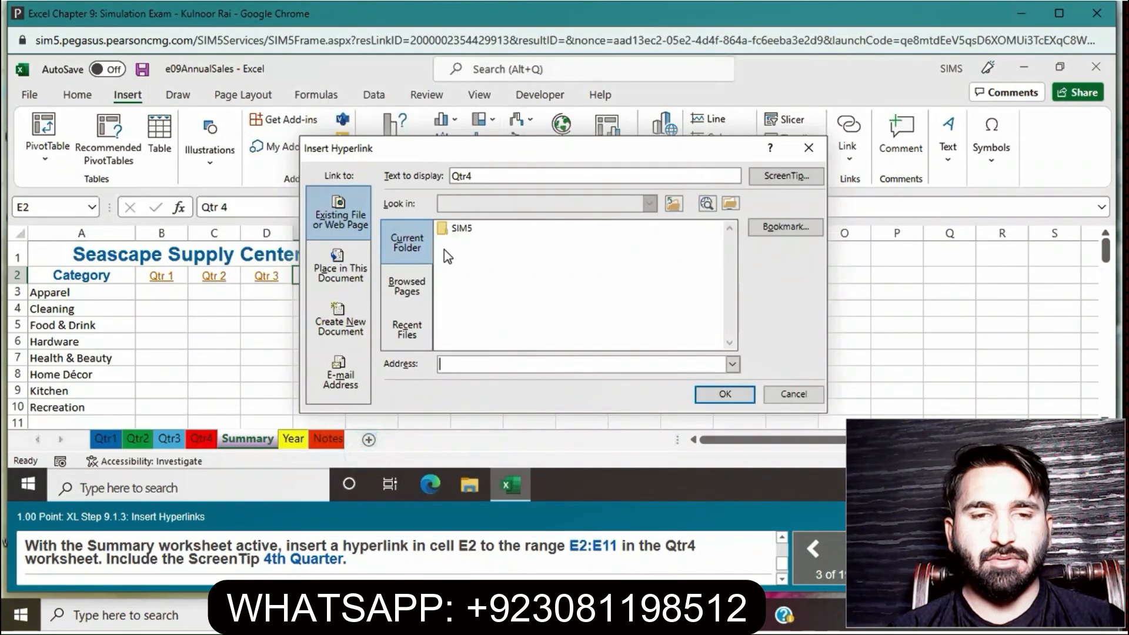
pyautogui.click(360, 262)
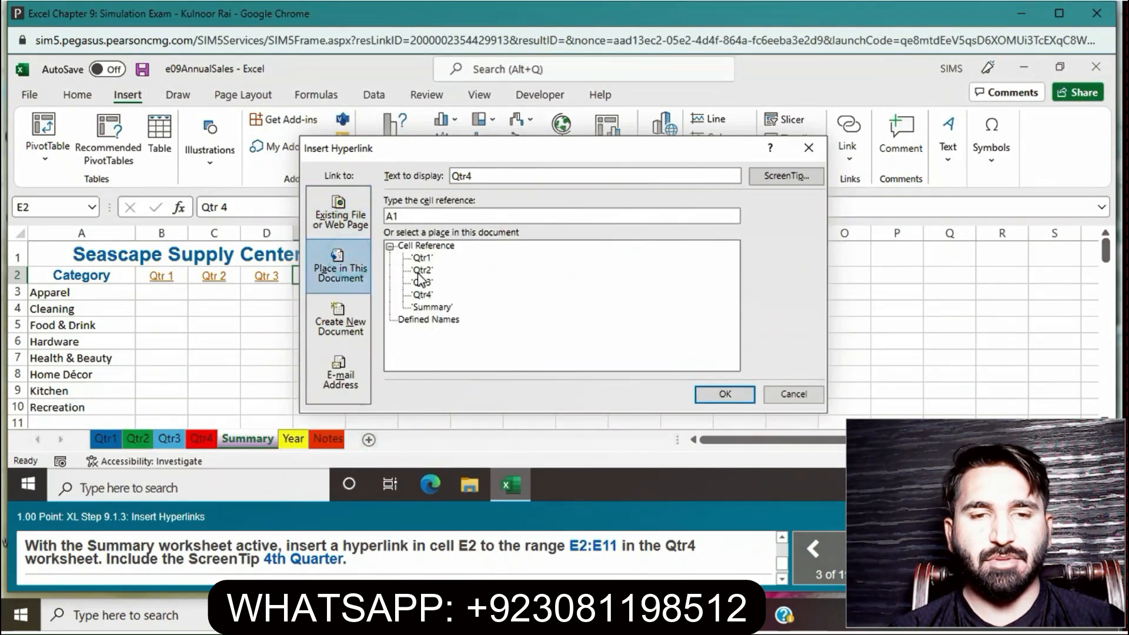
pyautogui.click(424, 294)
pyautogui.click(417, 216)
pyautogui.press('BackSpace')
pyautogui.press('BackSpace')
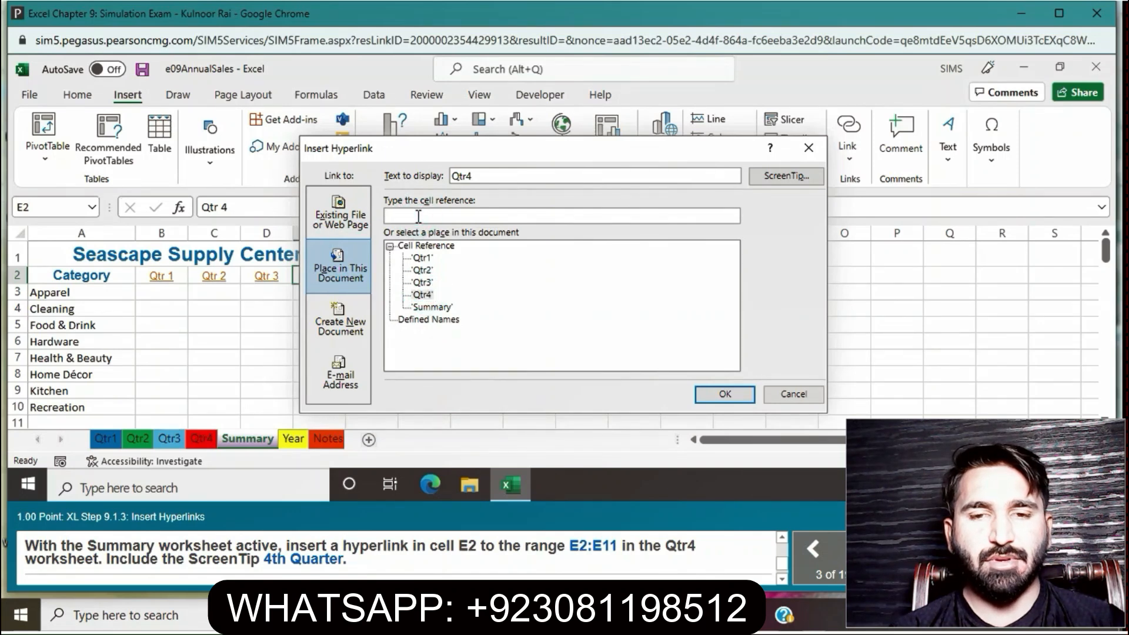
pyautogui.write('E2:E11')
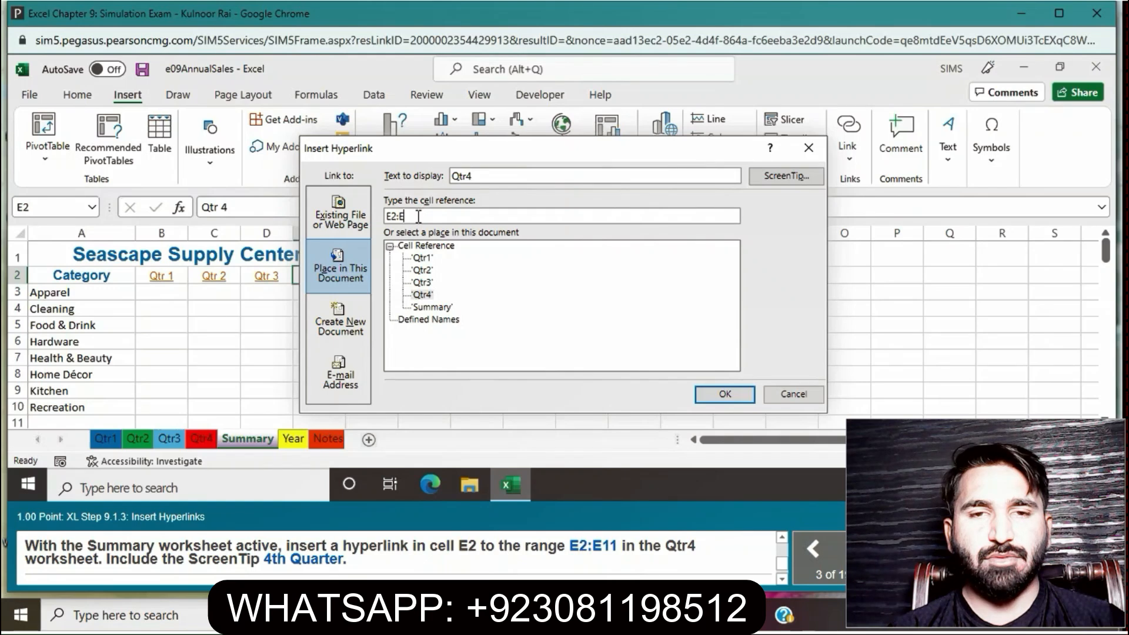
# - Insert the E2 hyperlink with the ScreenTip "4th Quarter" and follow the hyperlink in cell B2
pyautogui.click(782, 172)
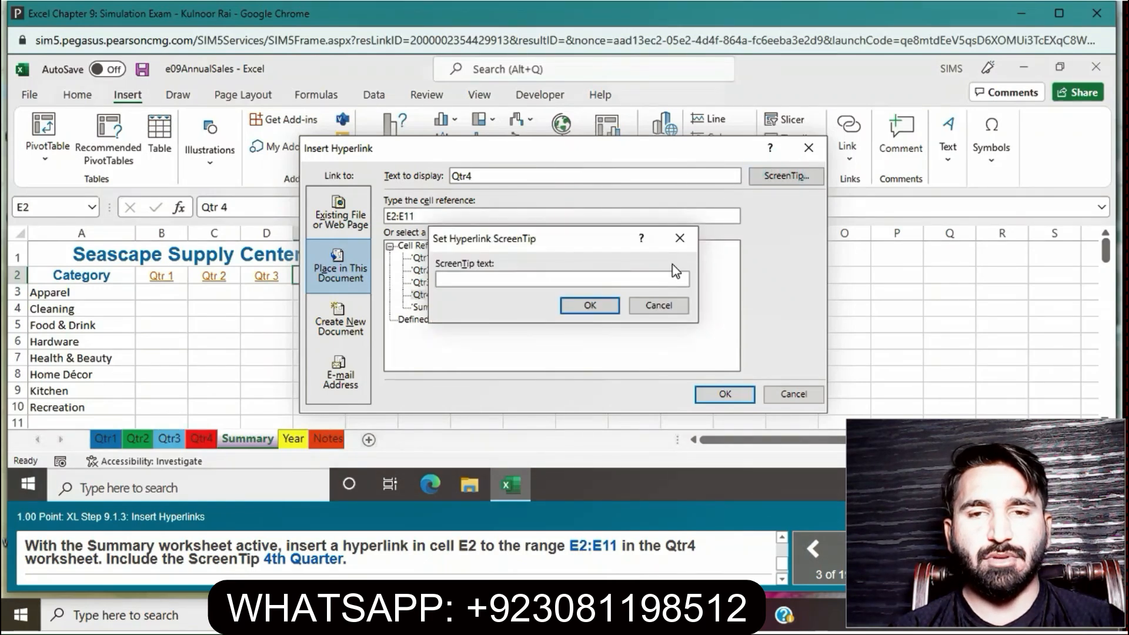
pyautogui.write('4th Q')
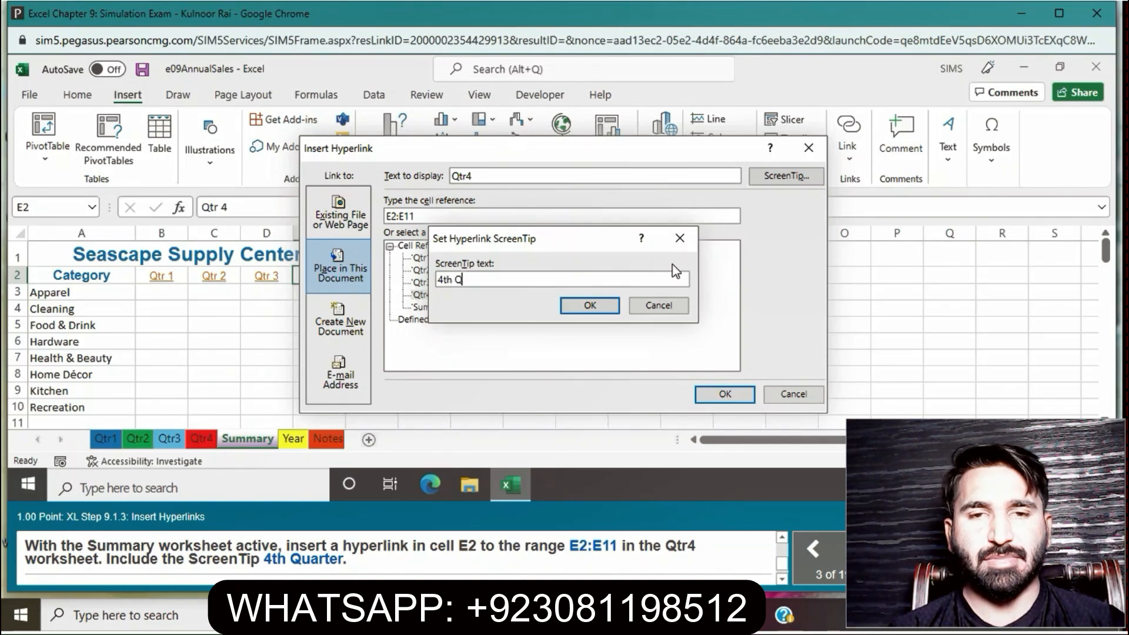
pyautogui.write('uarter')
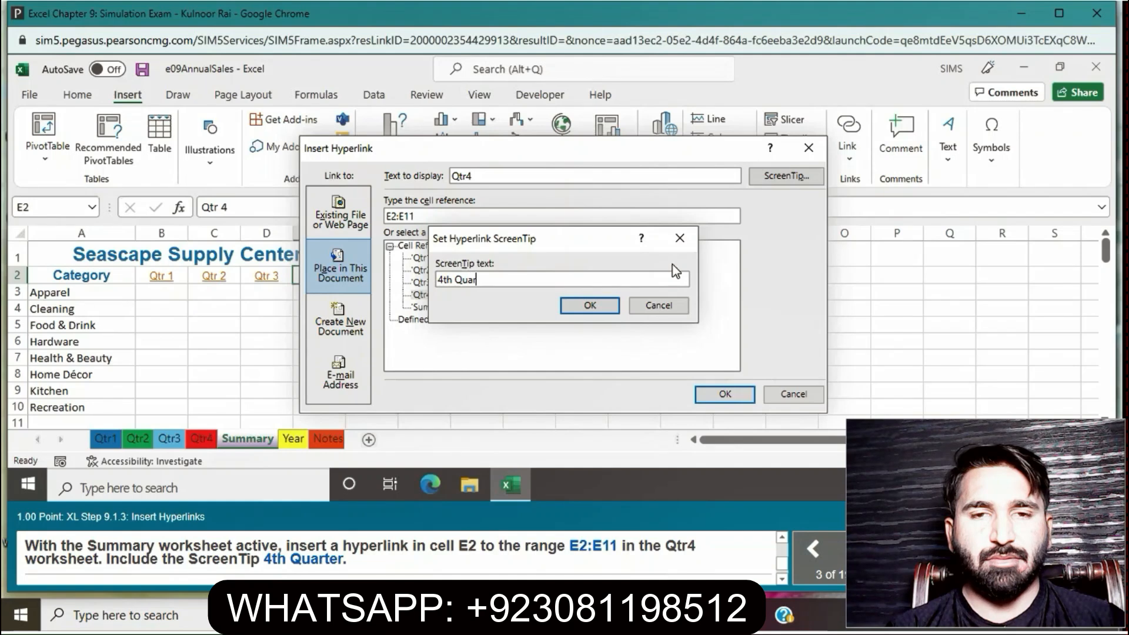
pyautogui.click(606, 305)
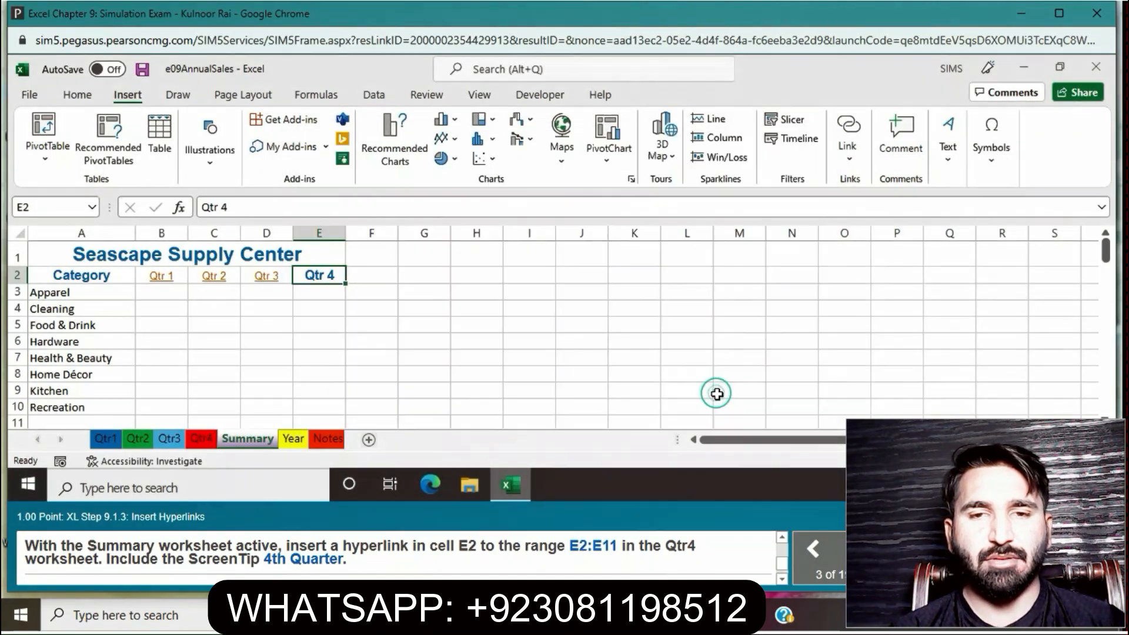
pyautogui.click(719, 394)
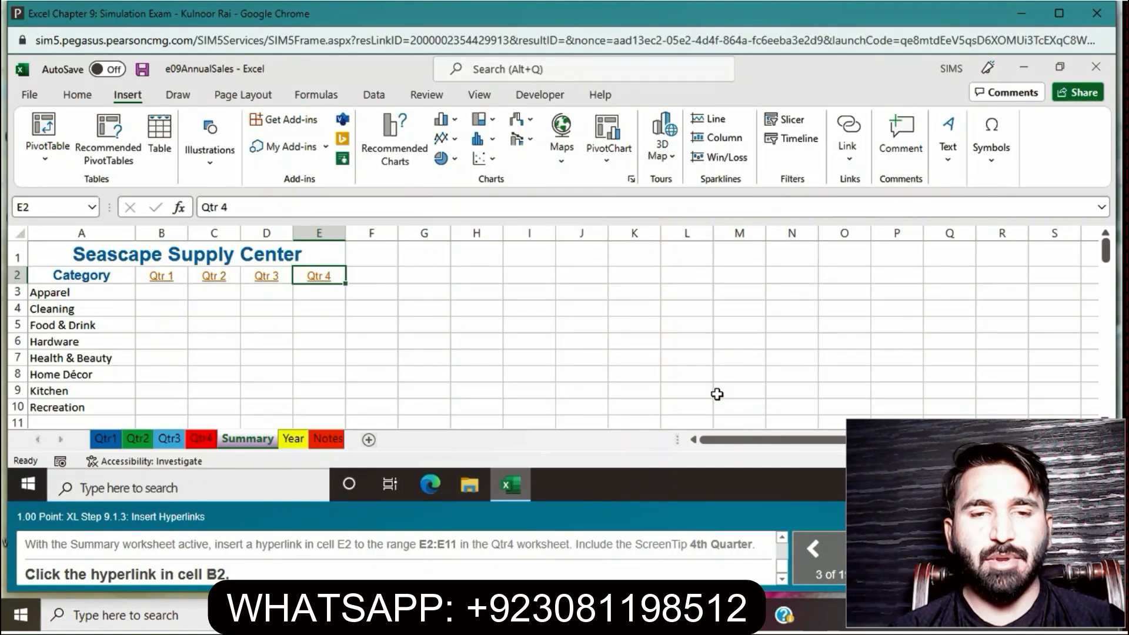
pyautogui.click(165, 281)
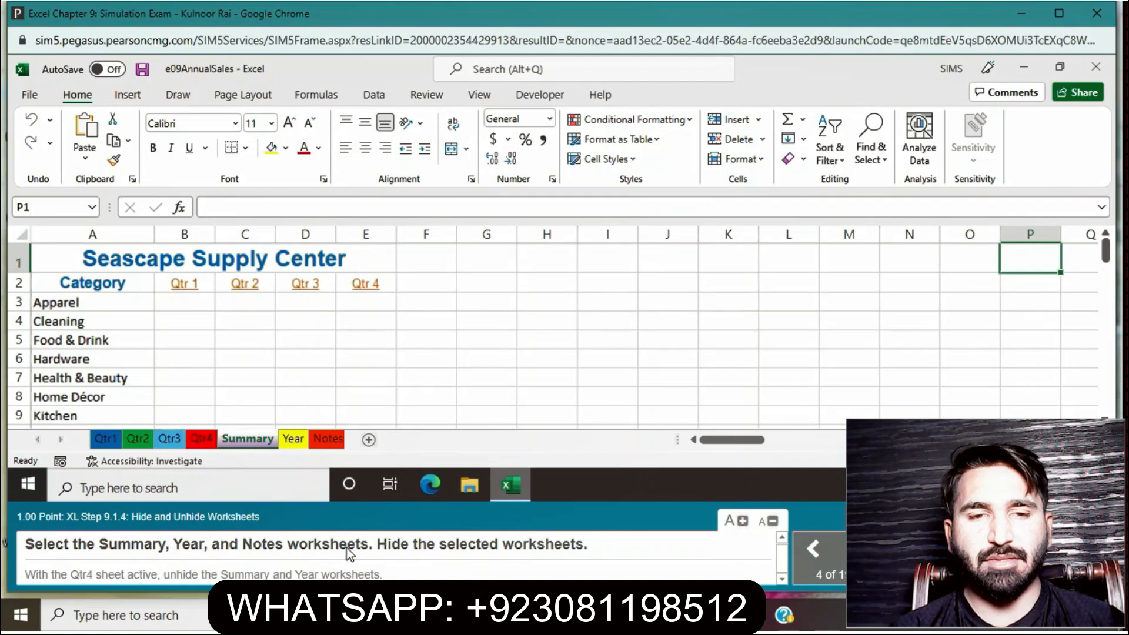
# - Group the Summary, Year and Notes worksheets and hide them
pyautogui.keyDown('ctrl'); pyautogui.click(301, 443); pyautogui.keyUp('ctrl')
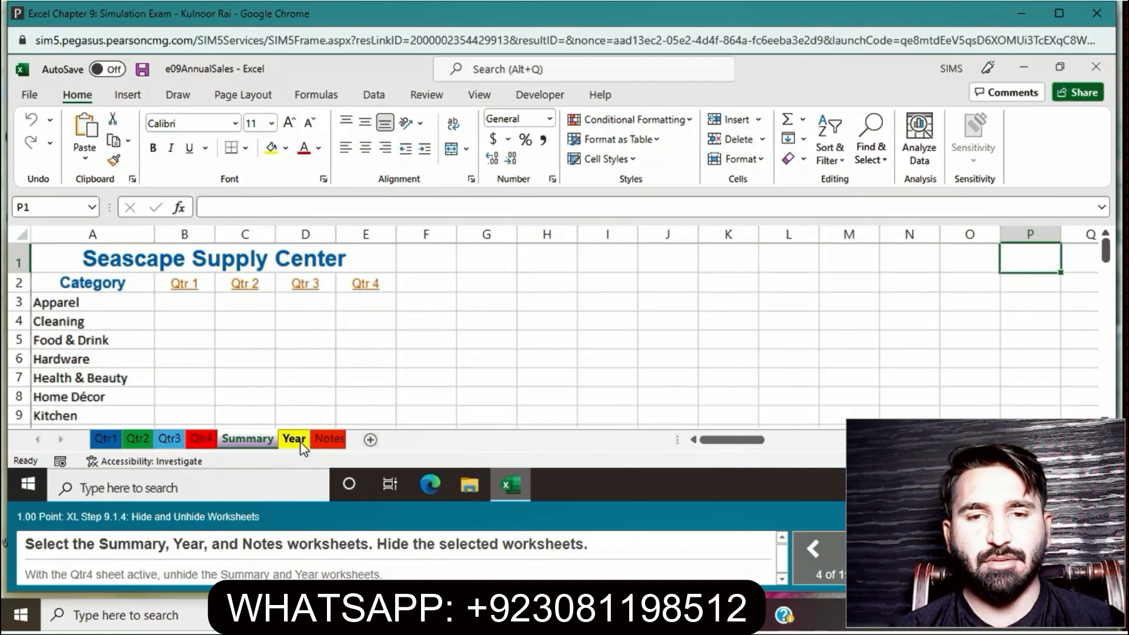
pyautogui.keyDown('ctrl'); pyautogui.click(324, 440); pyautogui.keyUp('ctrl')
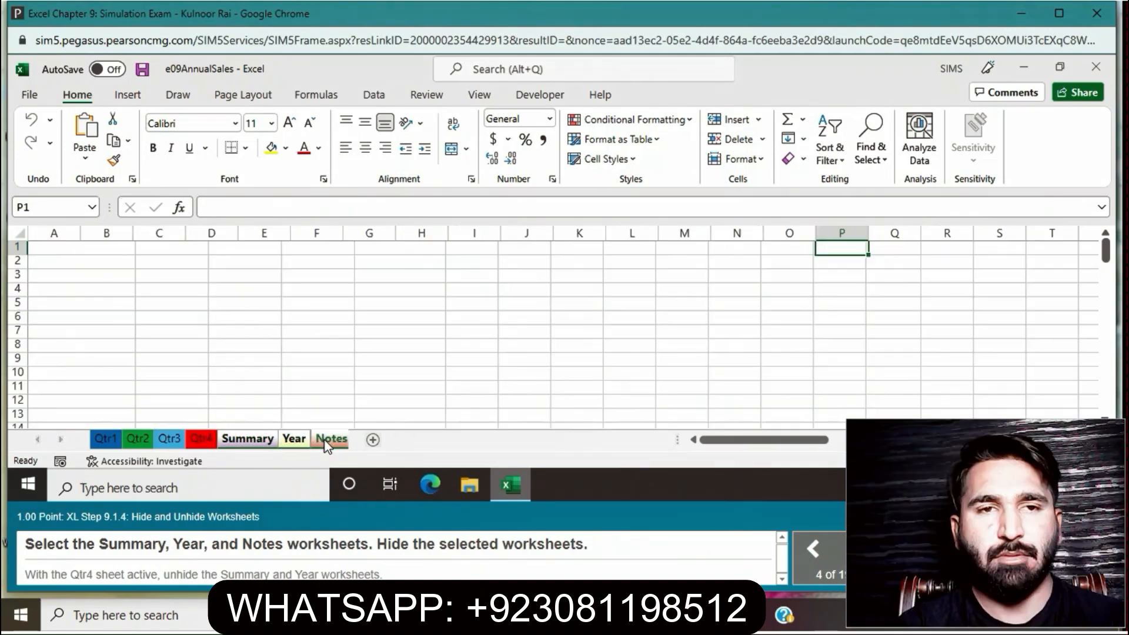
pyautogui.rightClick(326, 443)
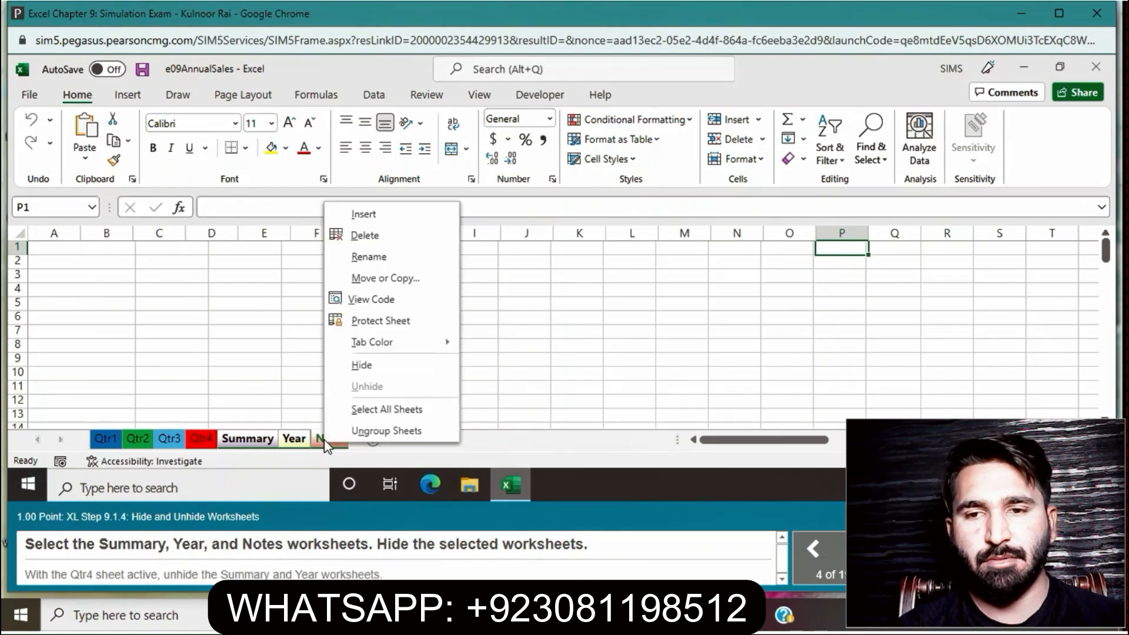
pyautogui.click(377, 370)
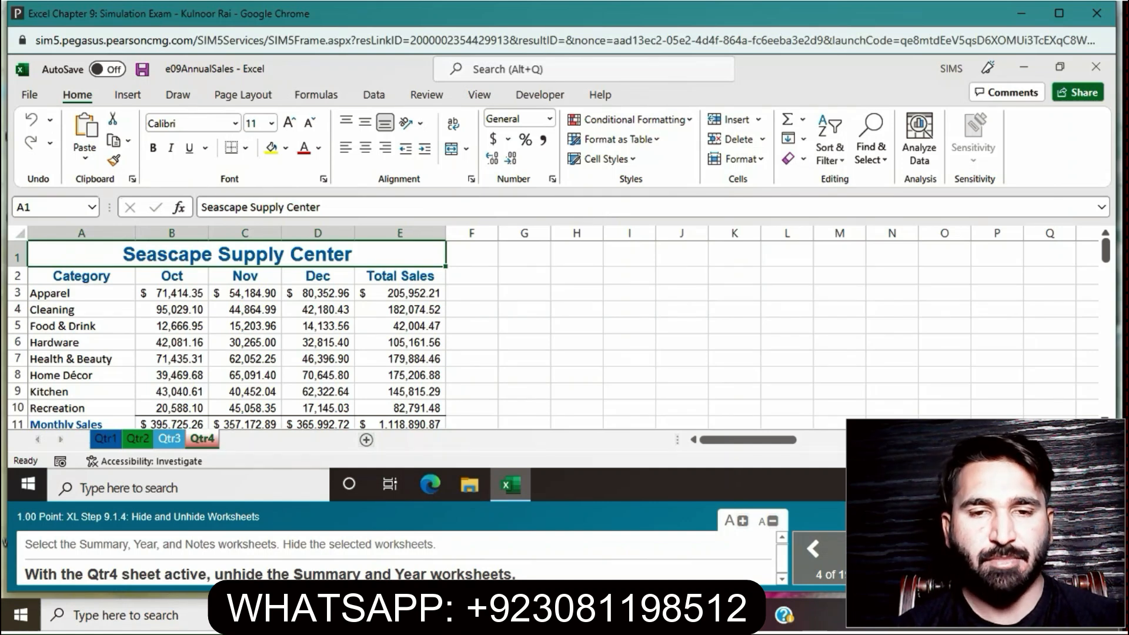
# - Unhide the Summary and Year worksheets together while the Qtr4 worksheet is active
pyautogui.rightClick(198, 445)
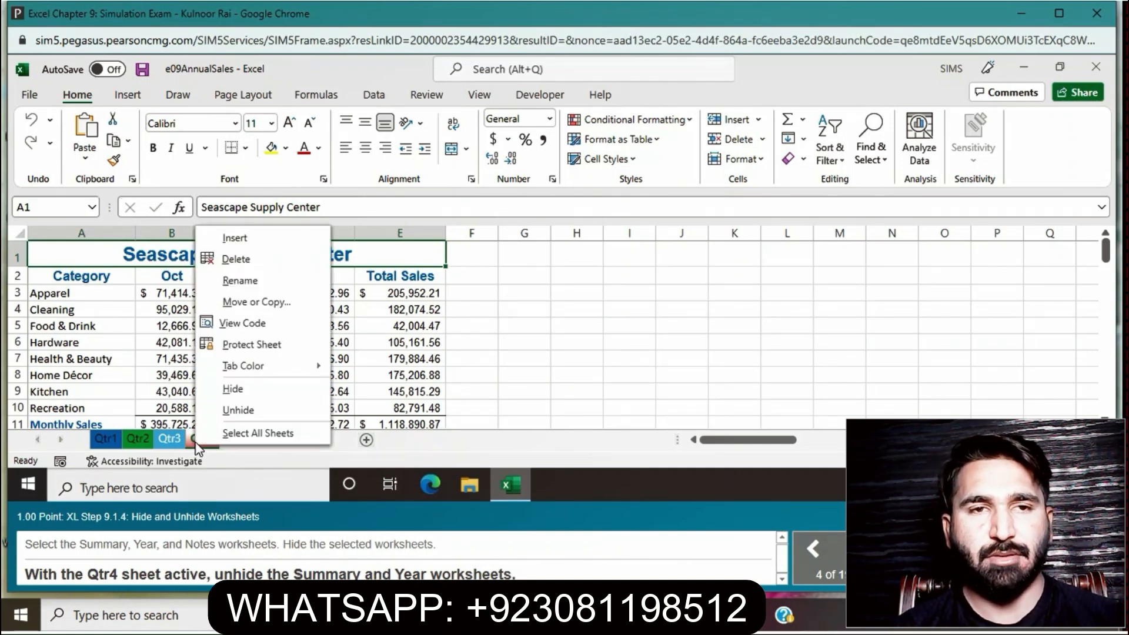
pyautogui.click(222, 415)
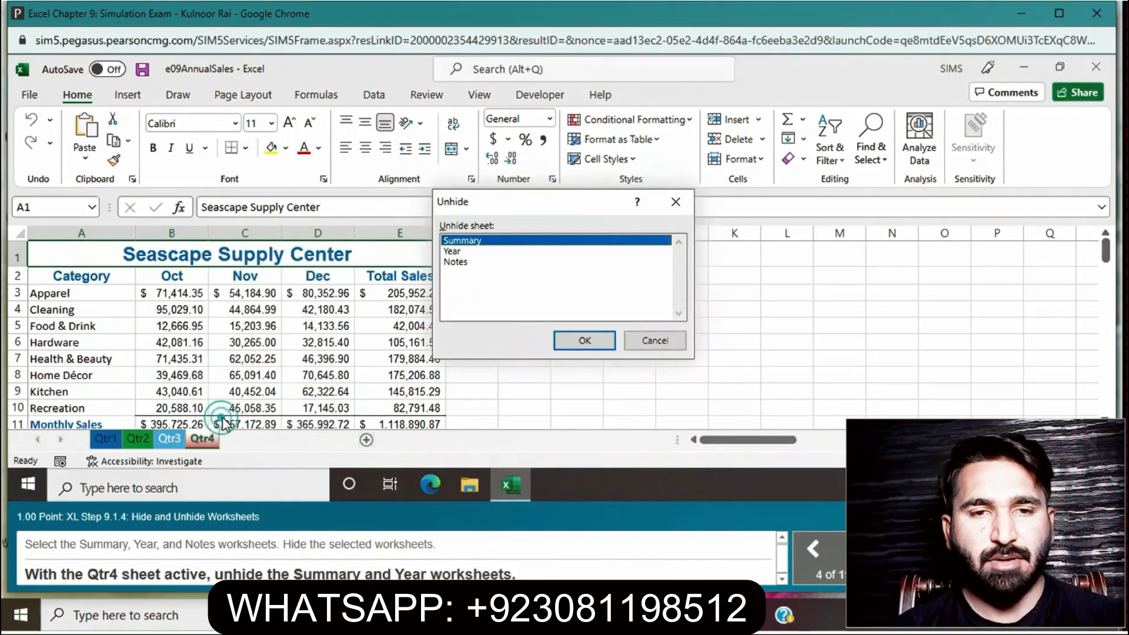
pyautogui.keyDown('ctrl'); pyautogui.click(479, 253); pyautogui.keyUp('ctrl')
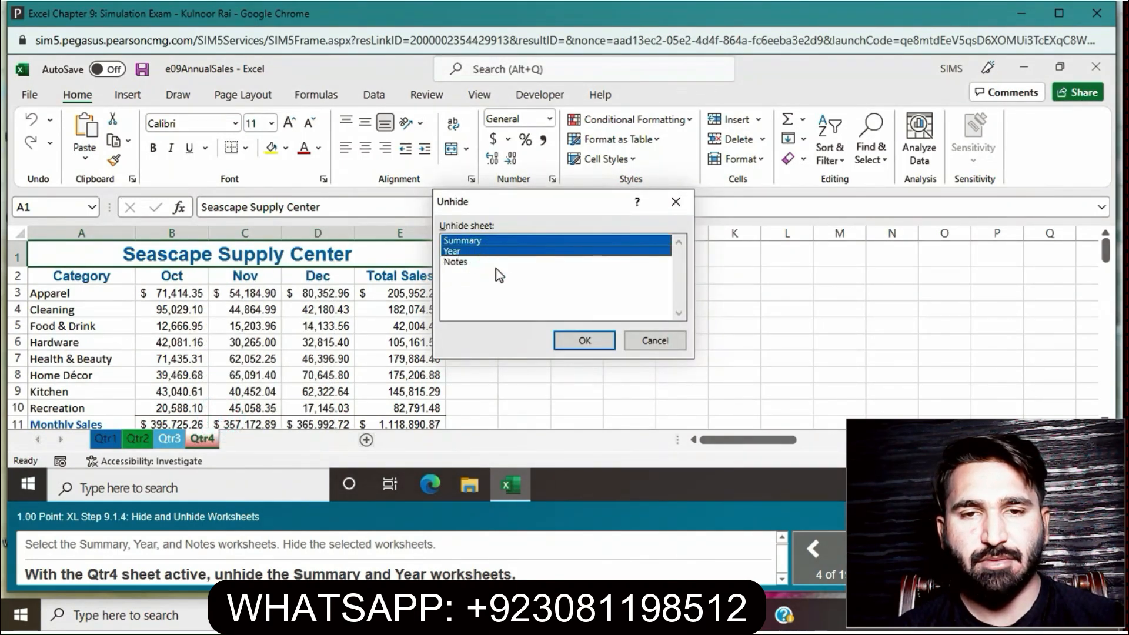
pyautogui.click(585, 341)
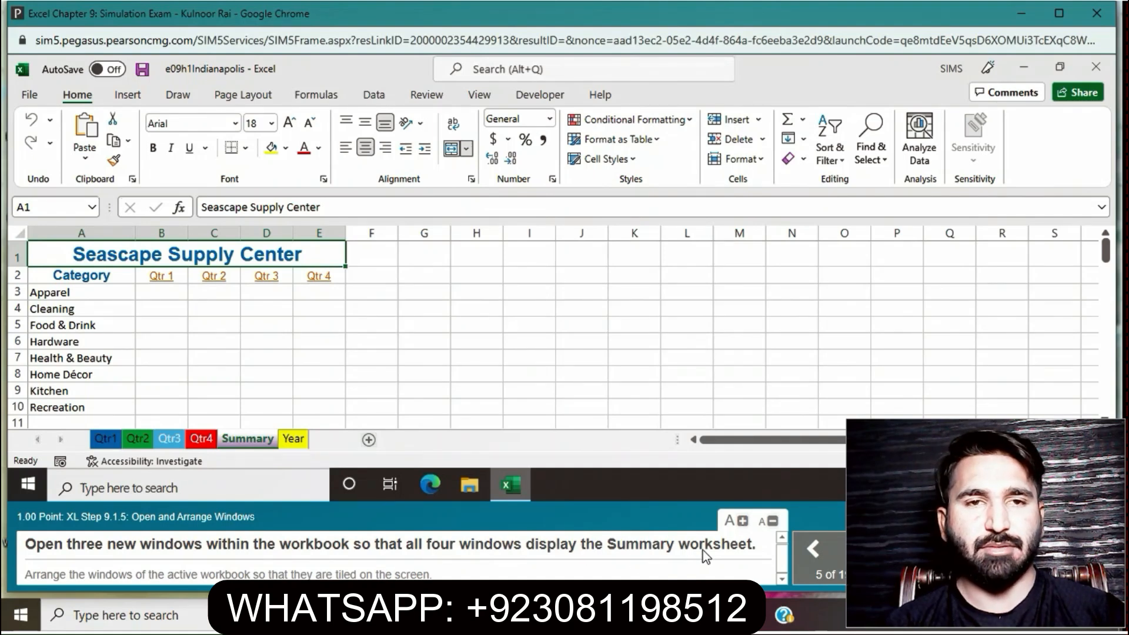
# - Open three new windows of the e09h1Indianapolis workbook showing the Summary worksheet
pyautogui.click(477, 100)
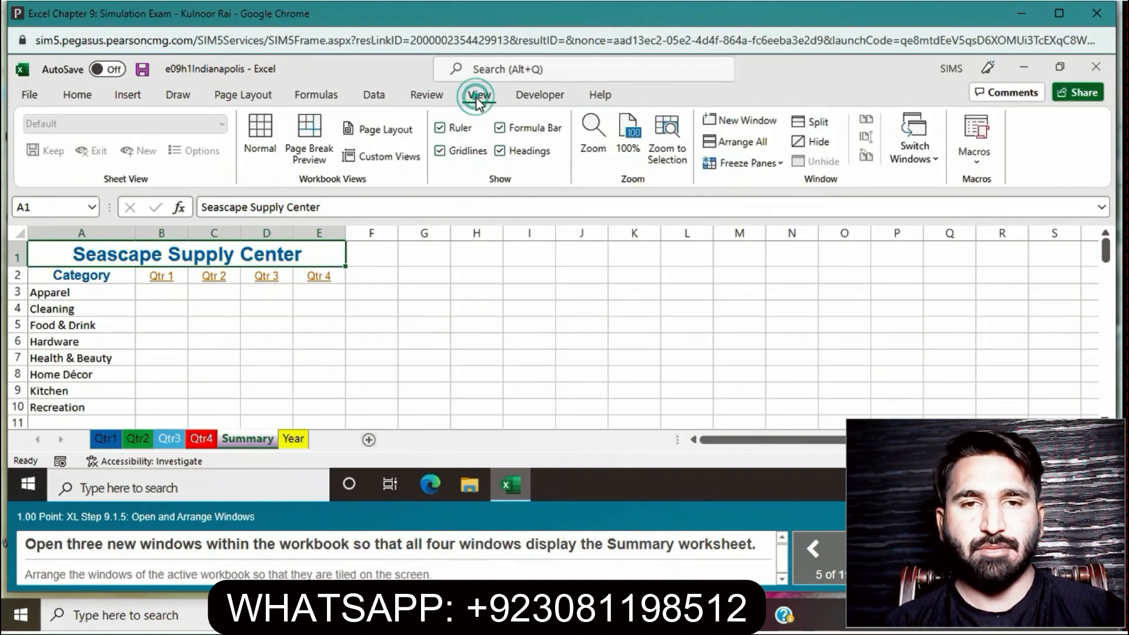
pyautogui.click(749, 118)
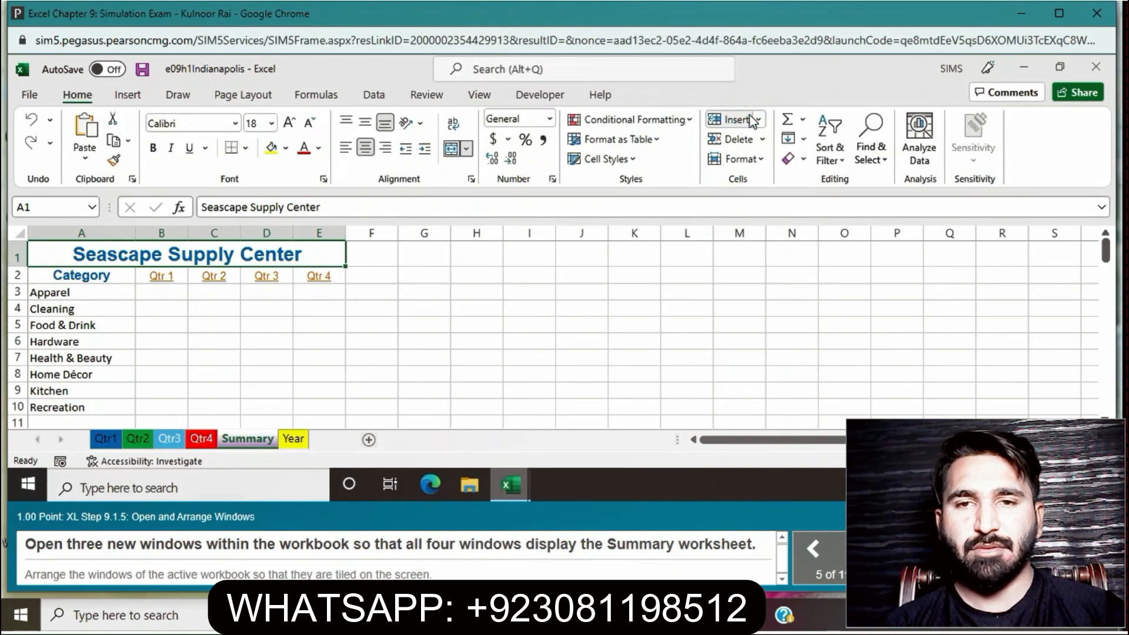
pyautogui.click(483, 98)
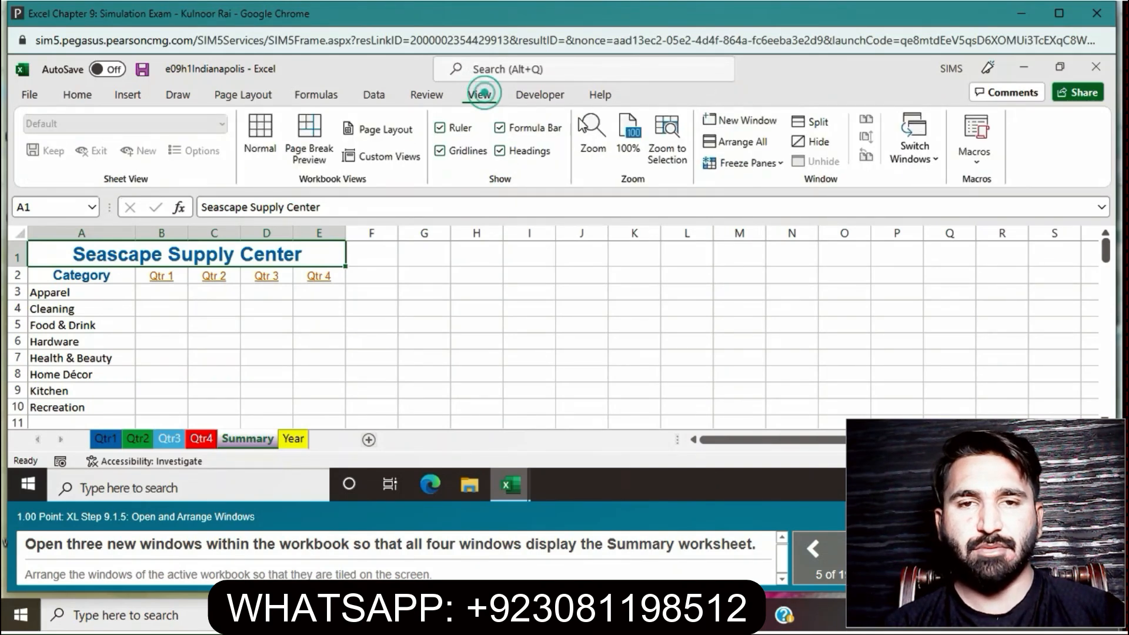
pyautogui.click(734, 121)
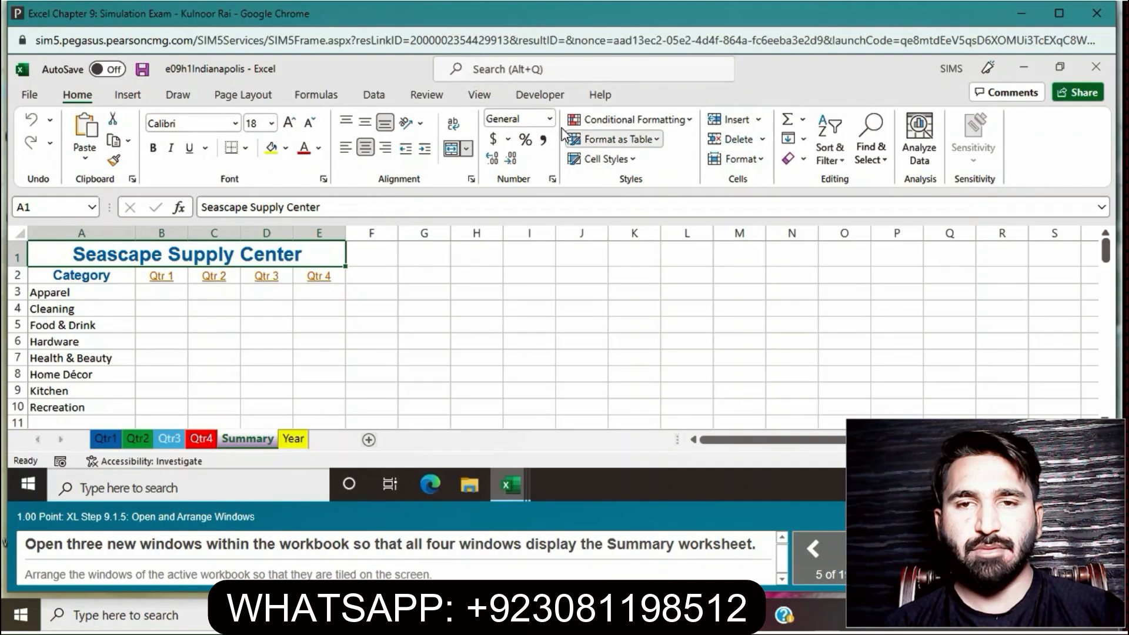
pyautogui.click(479, 96)
pyautogui.click(734, 120)
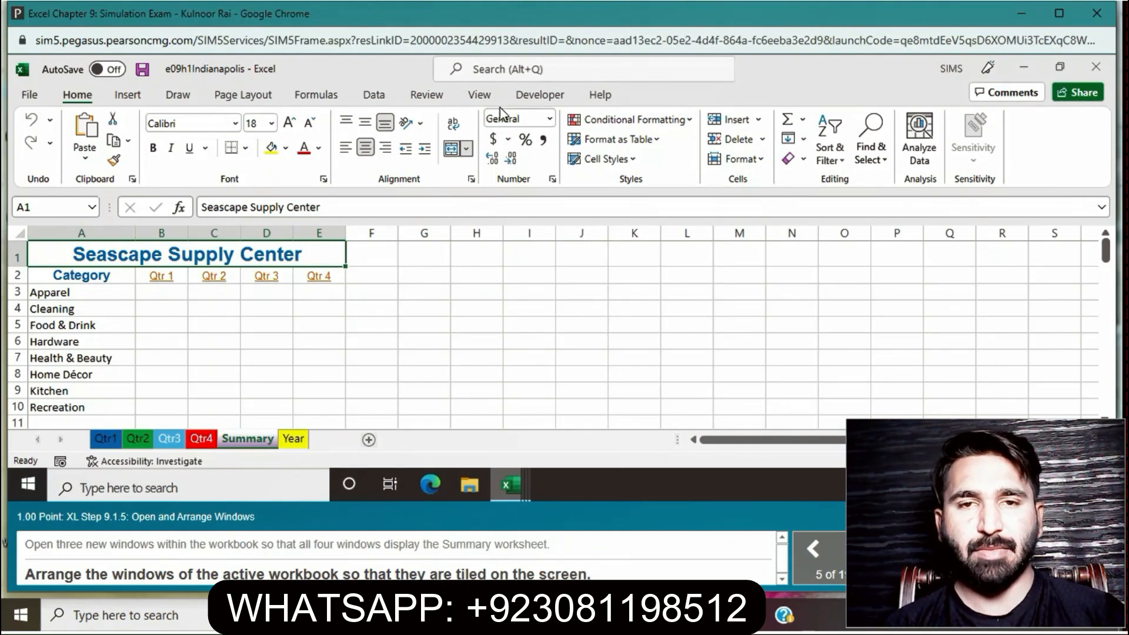
# - Arrange the windows as Tiled, limited to windows of the active workbook
pyautogui.click(474, 96)
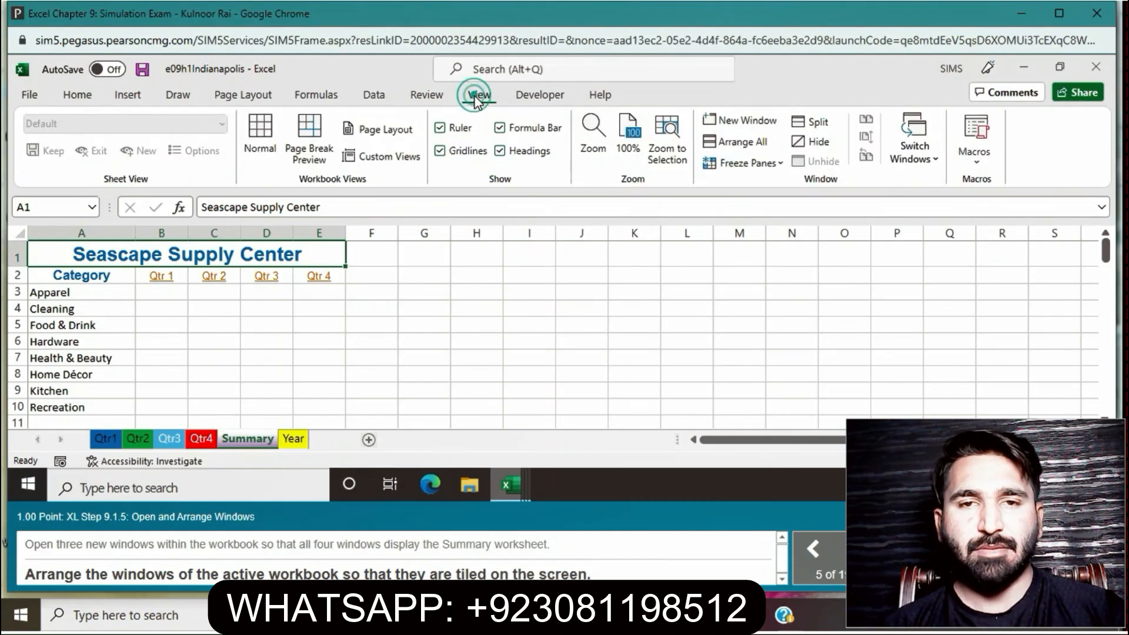
pyautogui.click(755, 150)
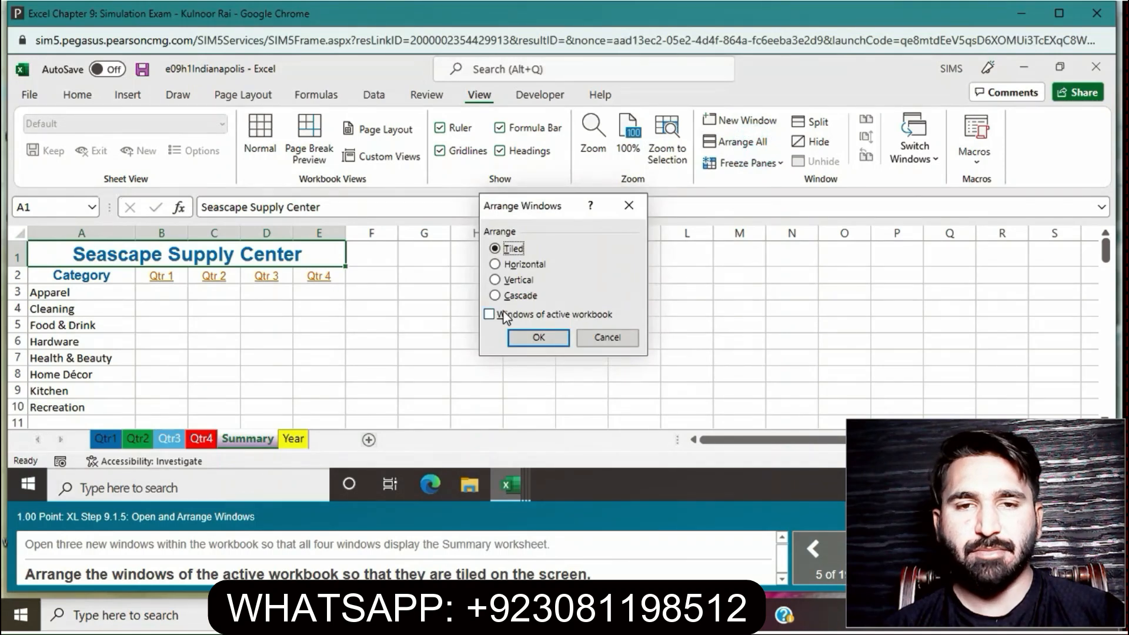
pyautogui.click(489, 315)
pyautogui.click(554, 337)
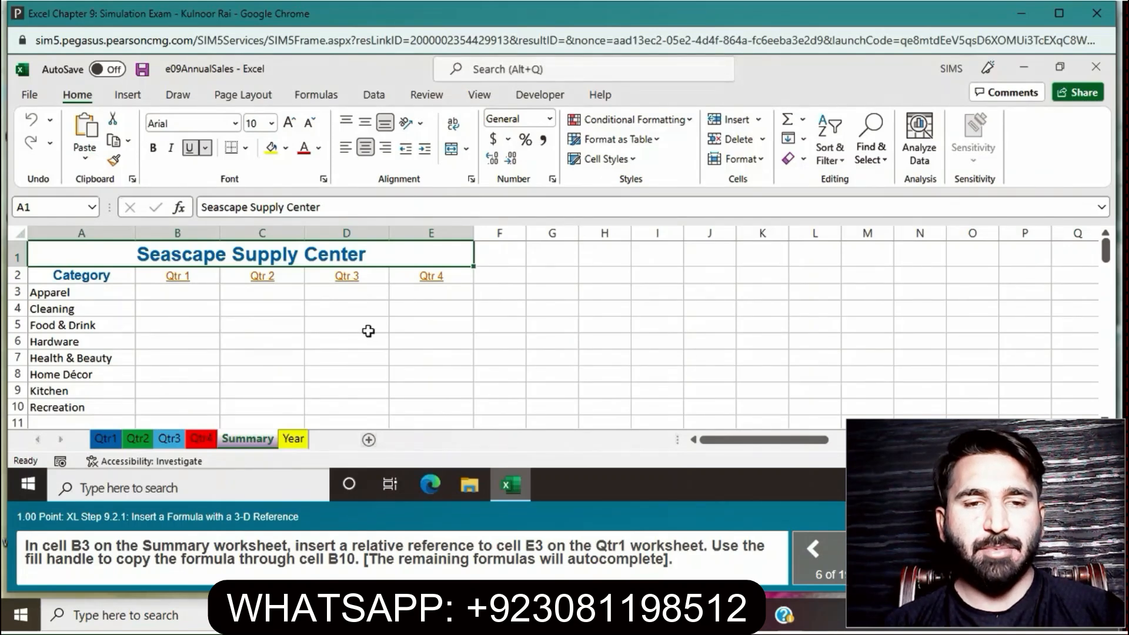
# - Enter a relative reference to cell E3 of the Qtr1 worksheet in Summary cell B3 and copy it through cell B10
pyautogui.click(190, 294)
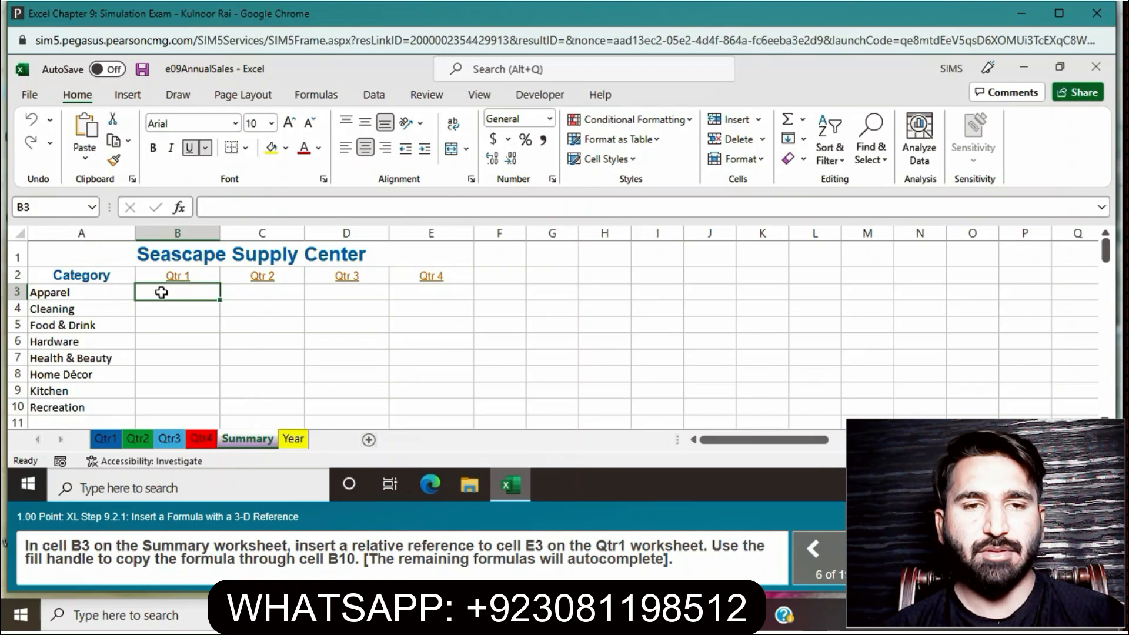
pyautogui.write('=')
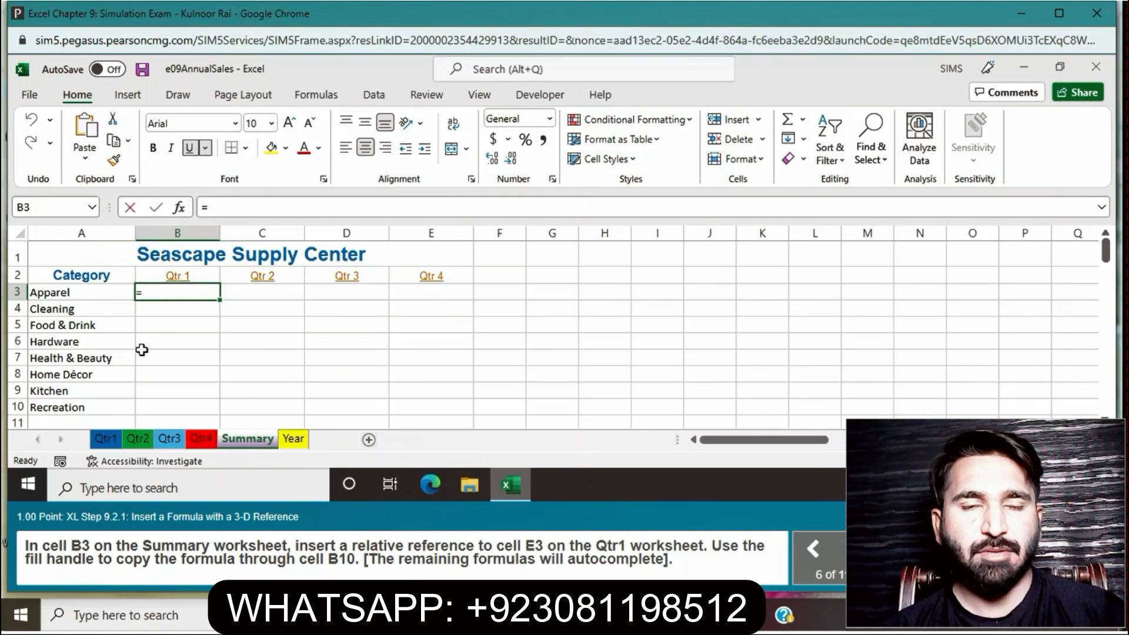
pyautogui.click(106, 439)
pyautogui.click(381, 297)
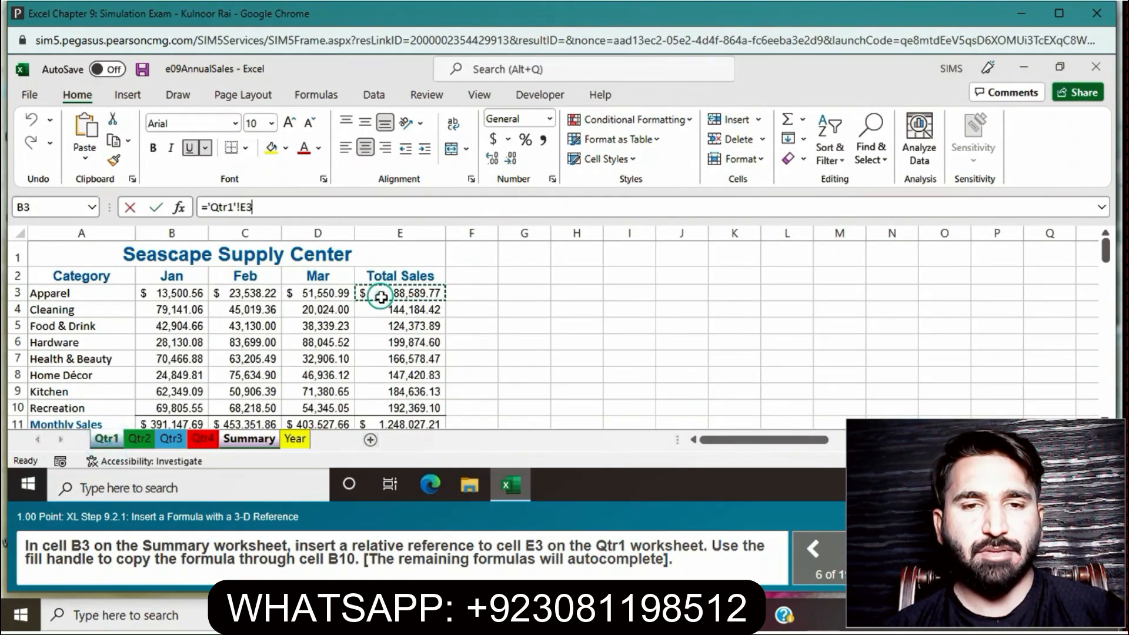
pyautogui.press('Return')
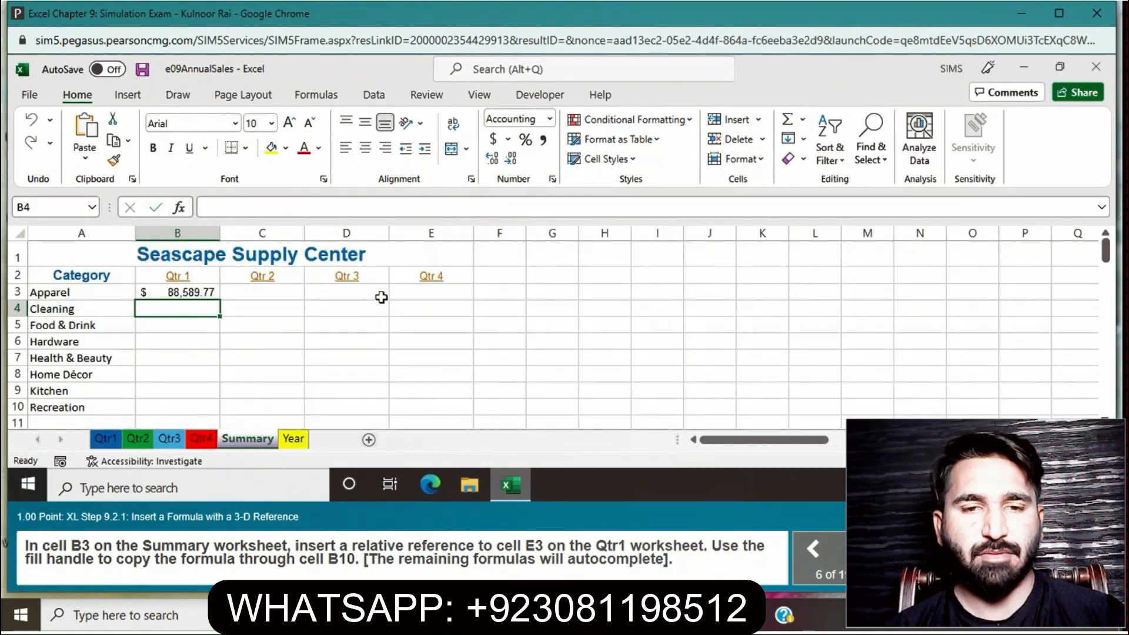
pyautogui.click(210, 294)
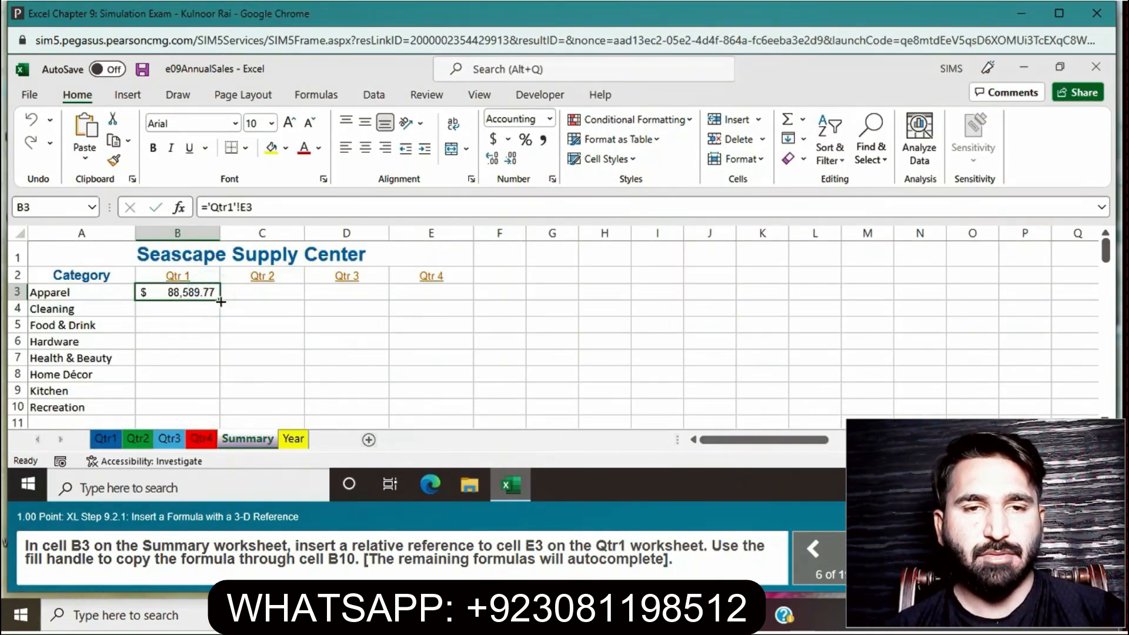
pyautogui.moveTo(222, 301); pyautogui.dragTo(195, 403)
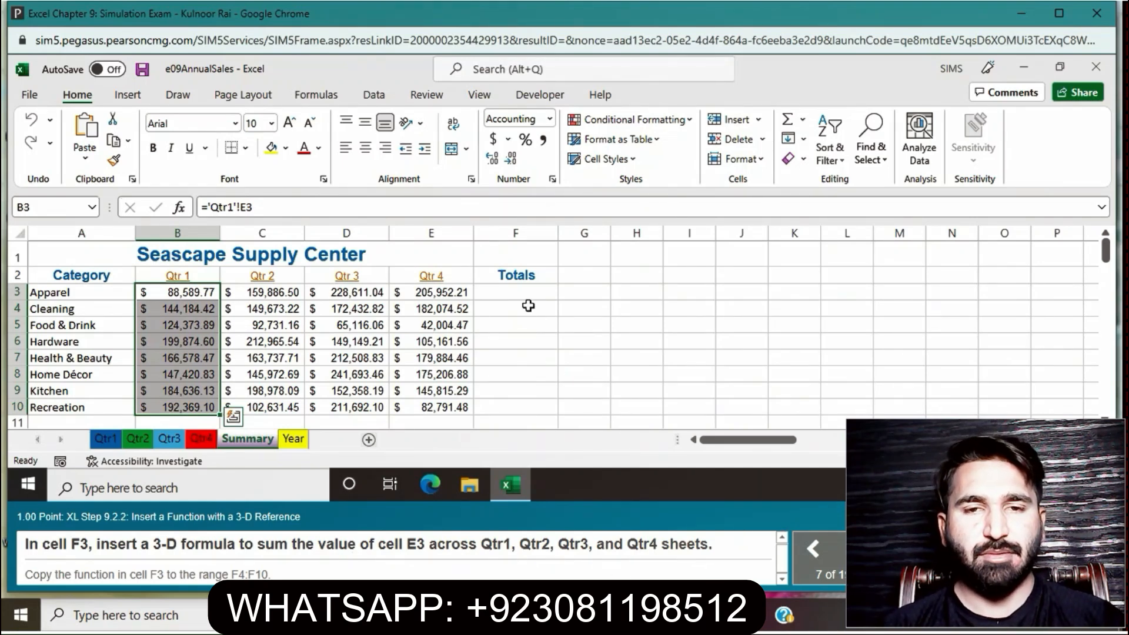
# - Enter a formula in Summary cell F3 that adds cell E3 from the Qtr1, Qtr2, Qtr3 and Qtr4 worksheets
pyautogui.click(518, 291)
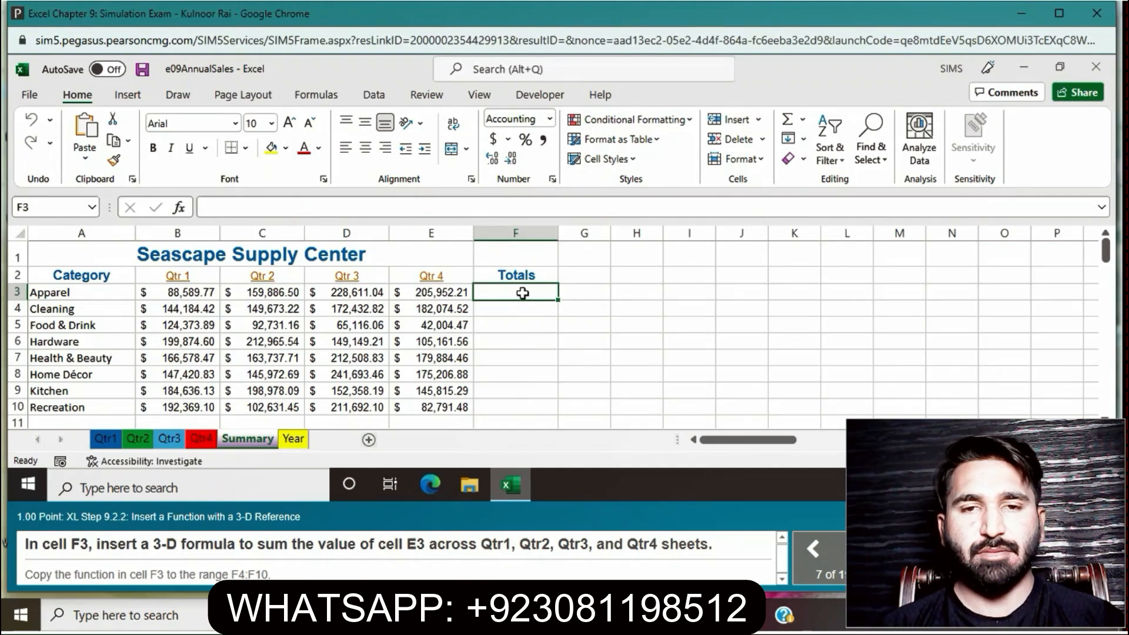
pyautogui.write('=')
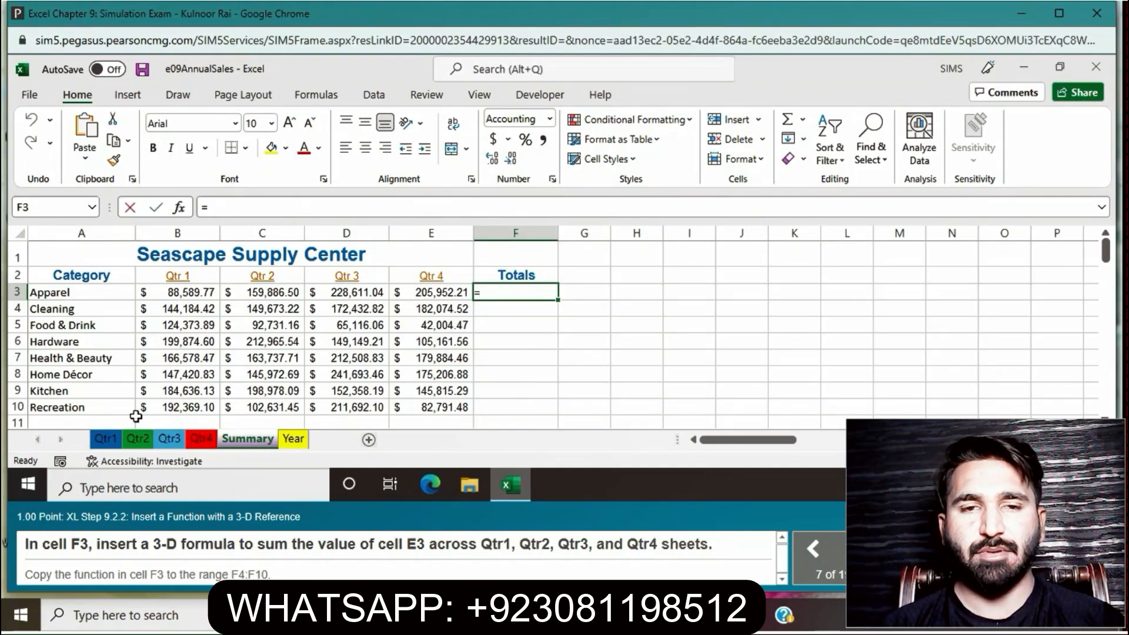
pyautogui.click(108, 440)
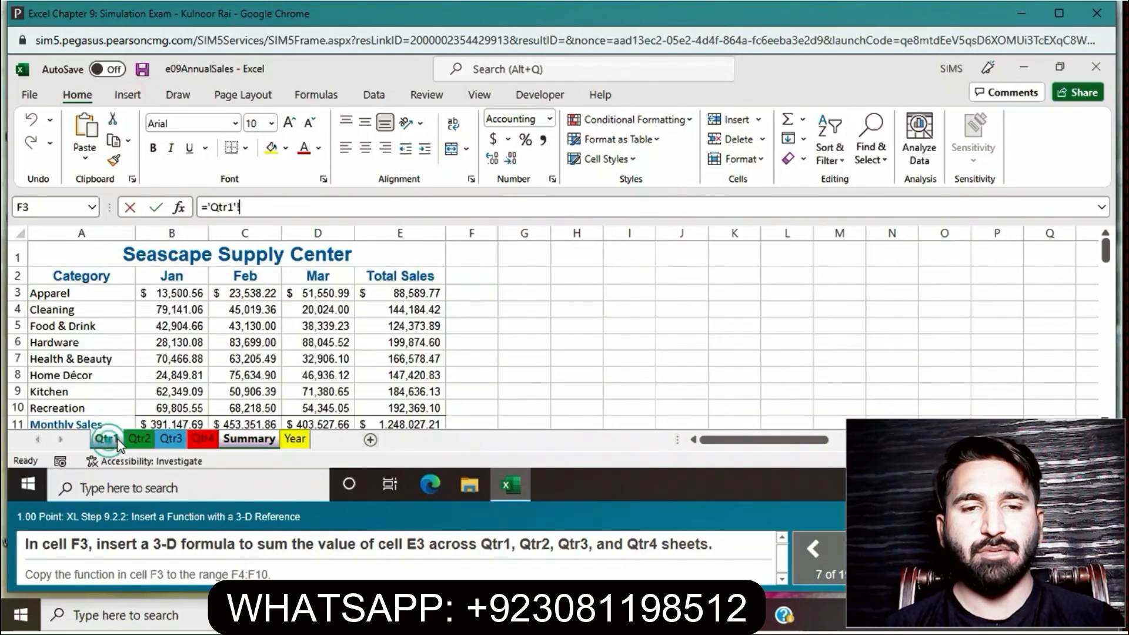
pyautogui.click(410, 292)
pyautogui.write('+')
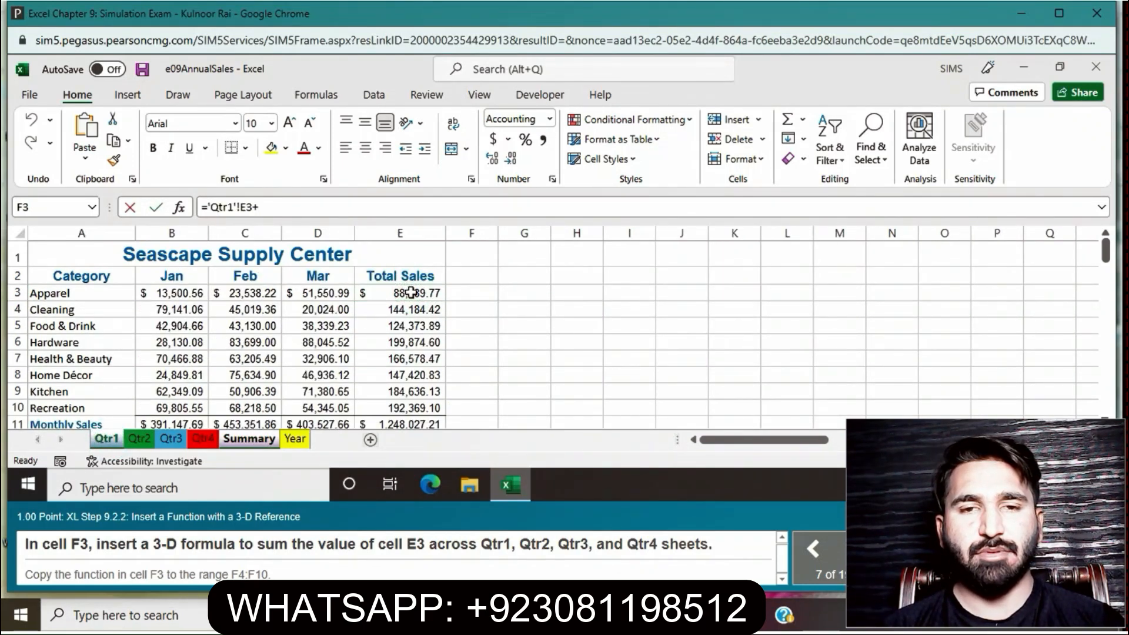
pyautogui.click(141, 440)
pyautogui.click(399, 292)
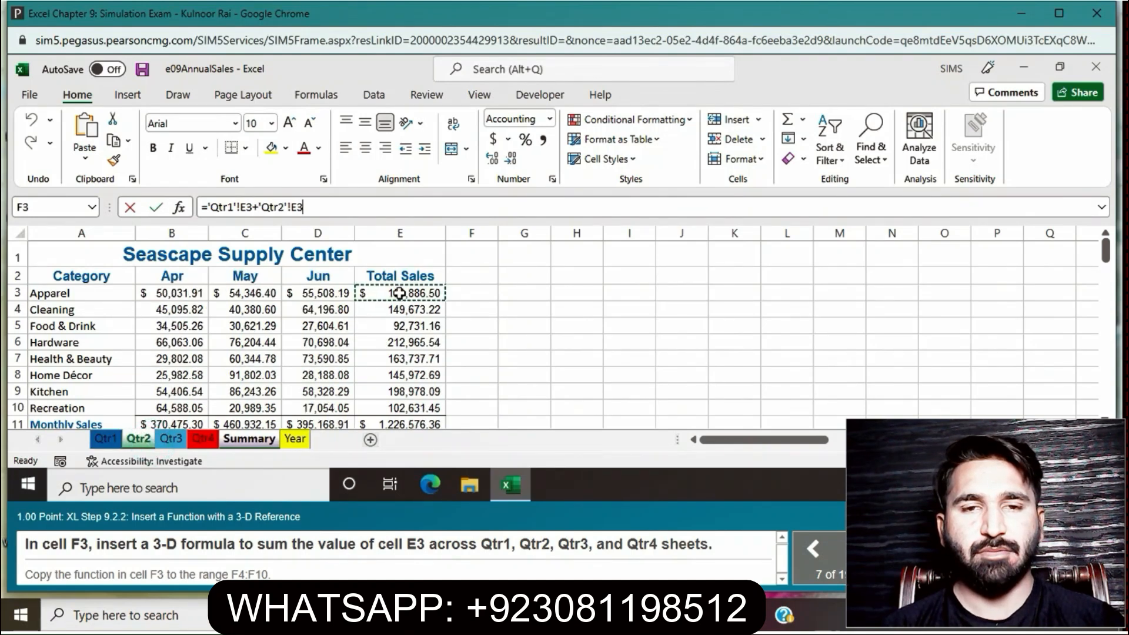
pyautogui.write('+')
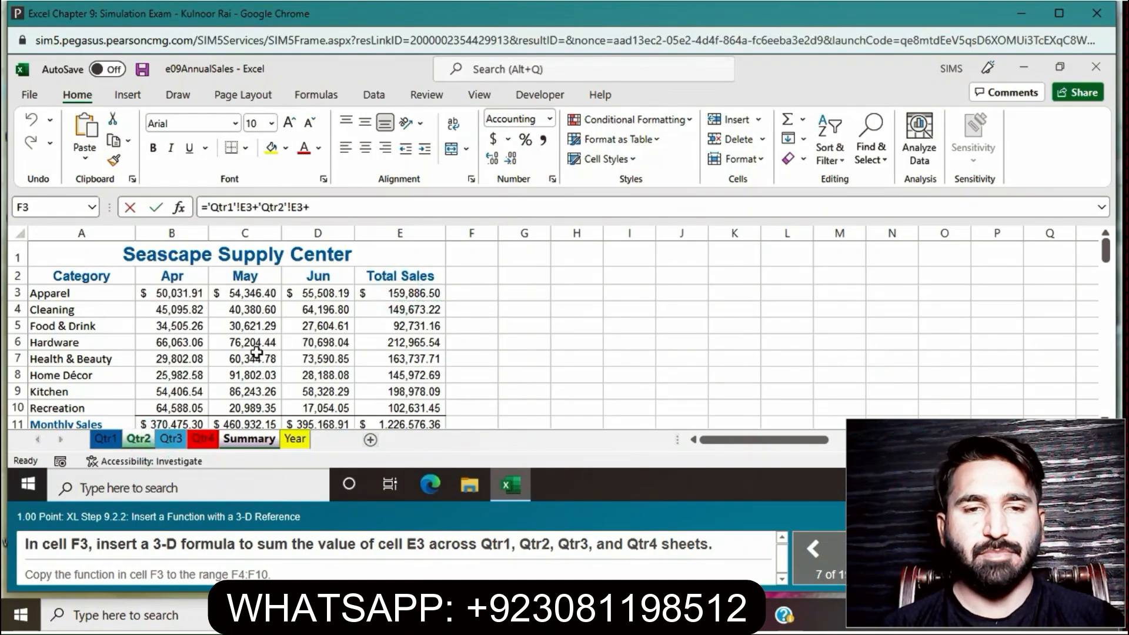
pyautogui.click(174, 437)
pyautogui.click(419, 292)
pyautogui.write('+')
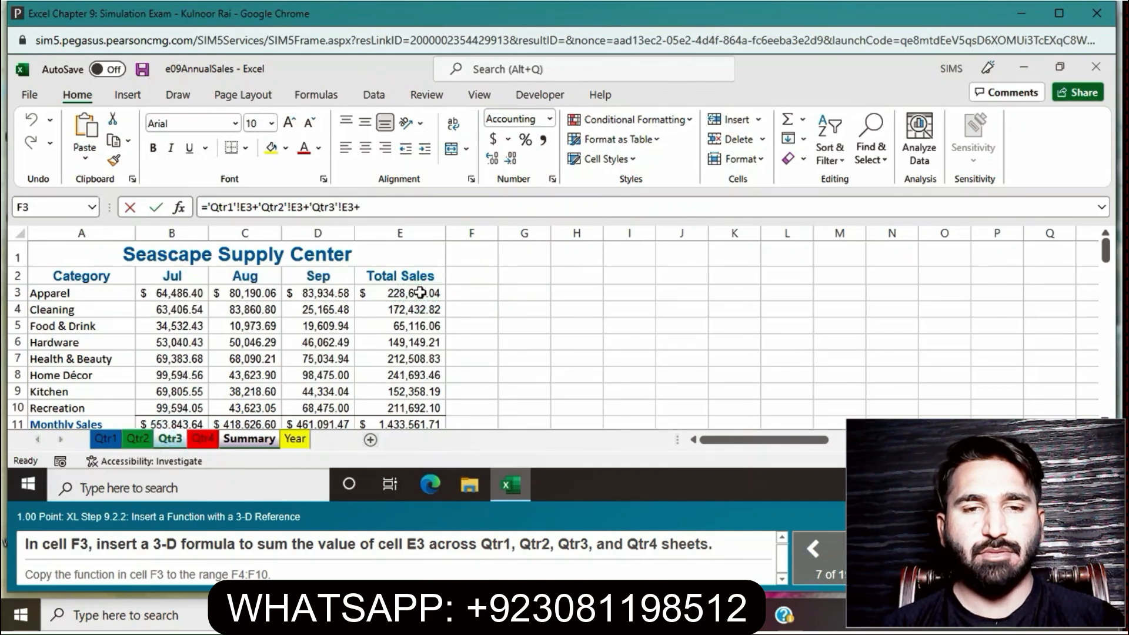
pyautogui.click(202, 439)
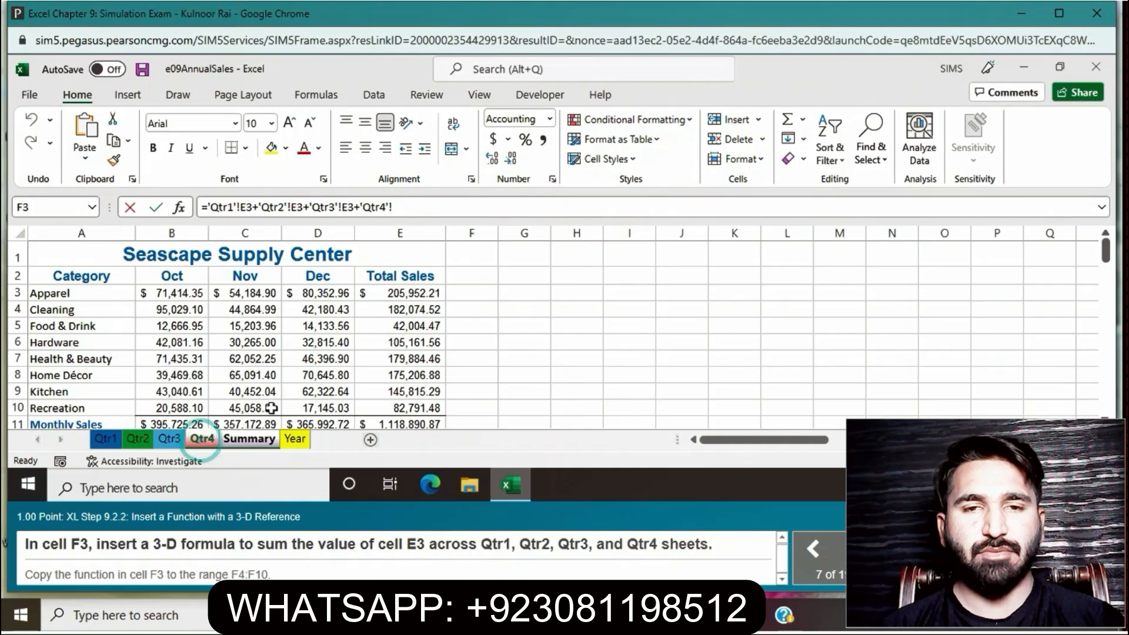
pyautogui.click(413, 297)
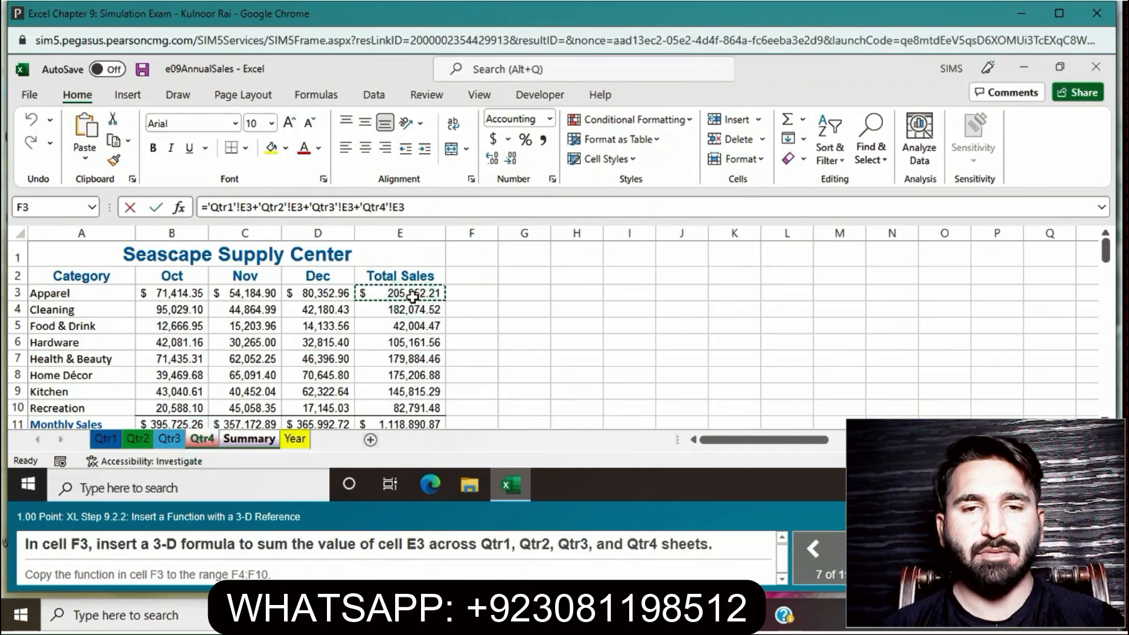
pyautogui.press('Return')
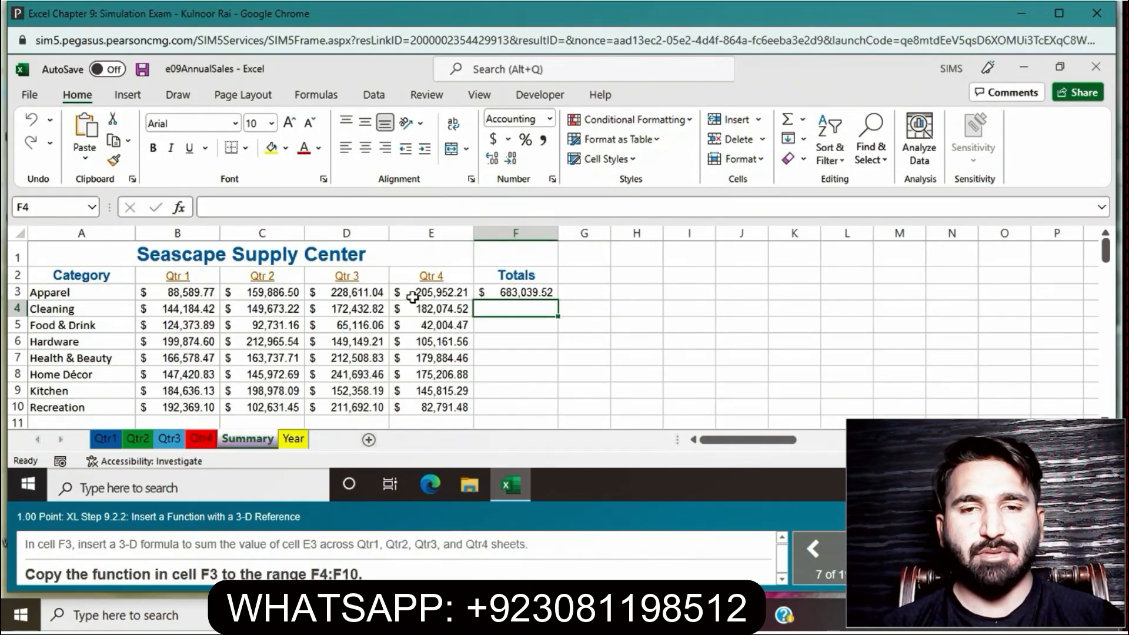
# - Copy the formula in Summary cell F3 down to the range F4:F10
pyautogui.click(524, 291)
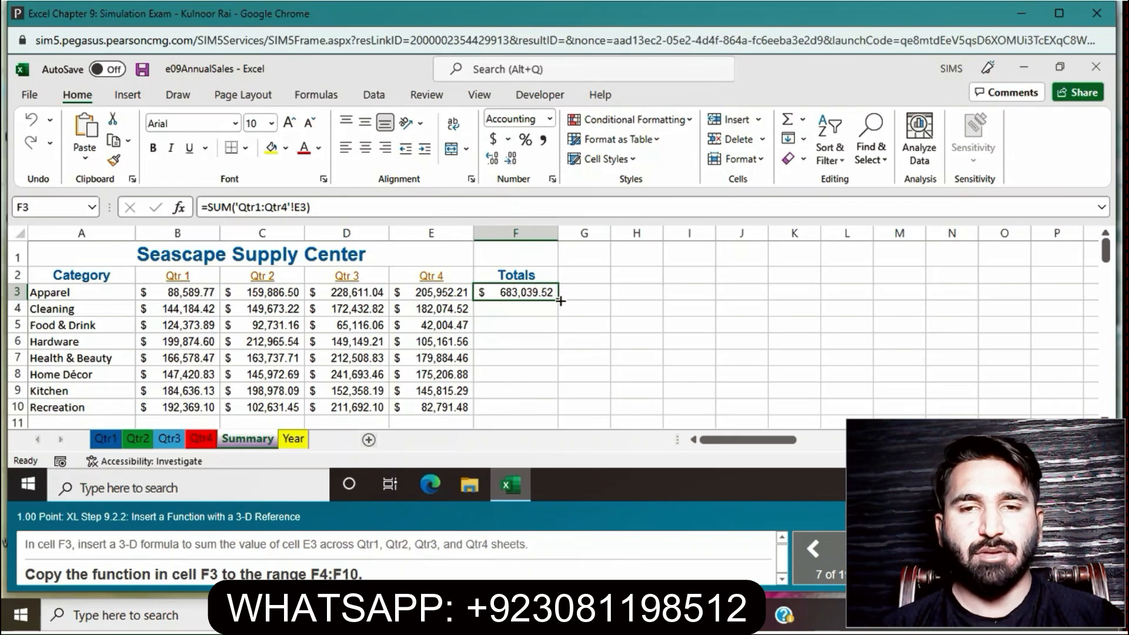
pyautogui.moveTo(560, 300); pyautogui.dragTo(547, 403)
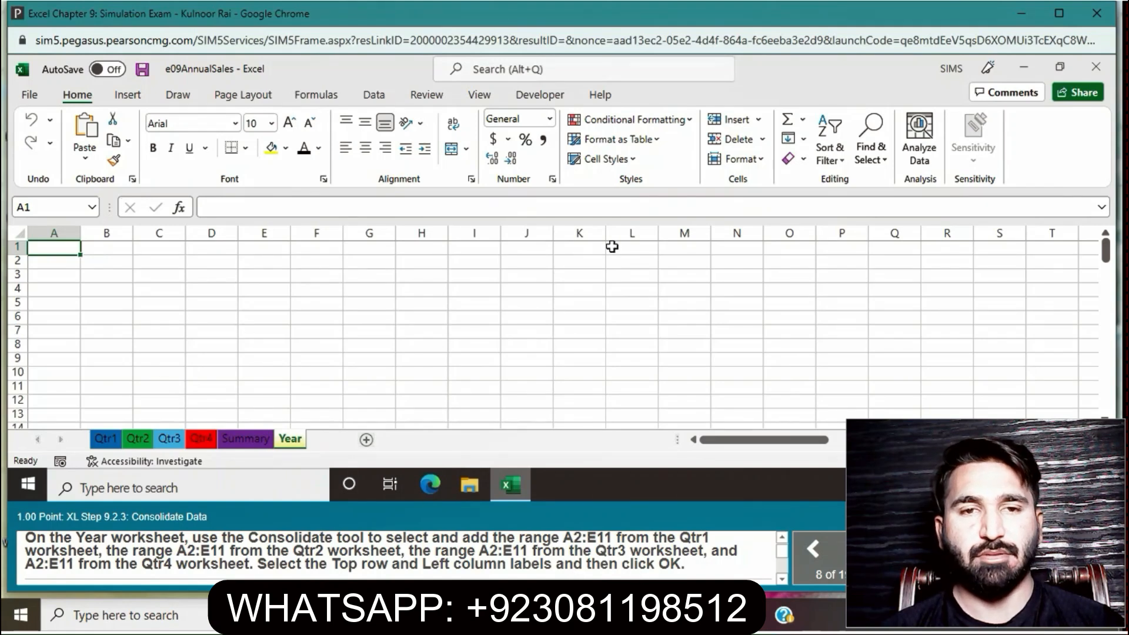
pyautogui.click(480, 97)
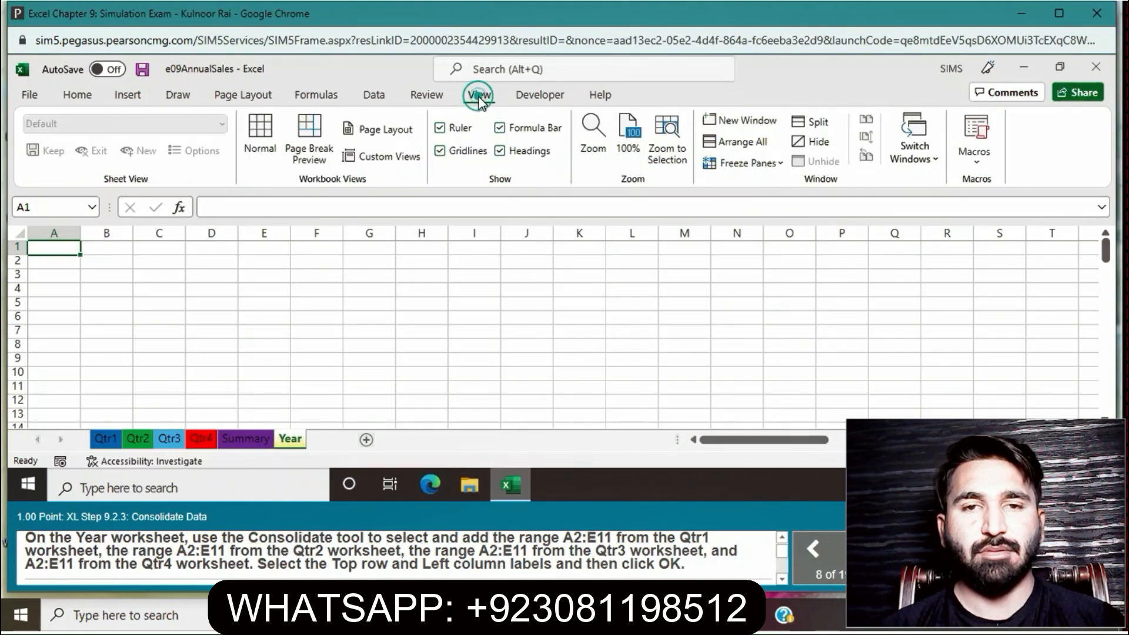
pyautogui.click(376, 97)
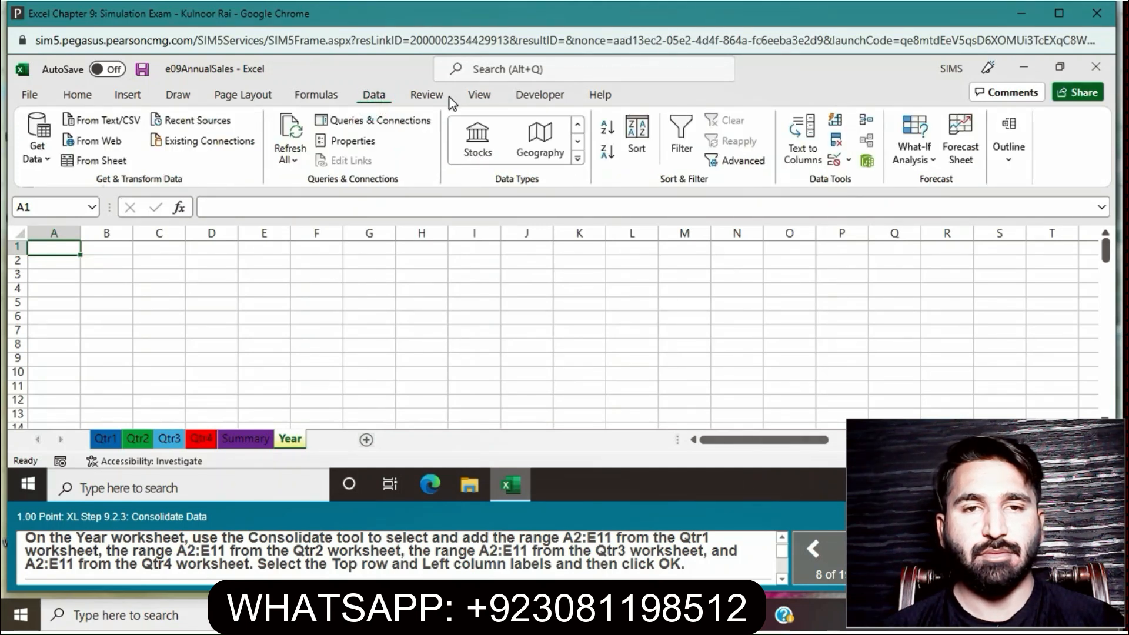
pyautogui.click(473, 98)
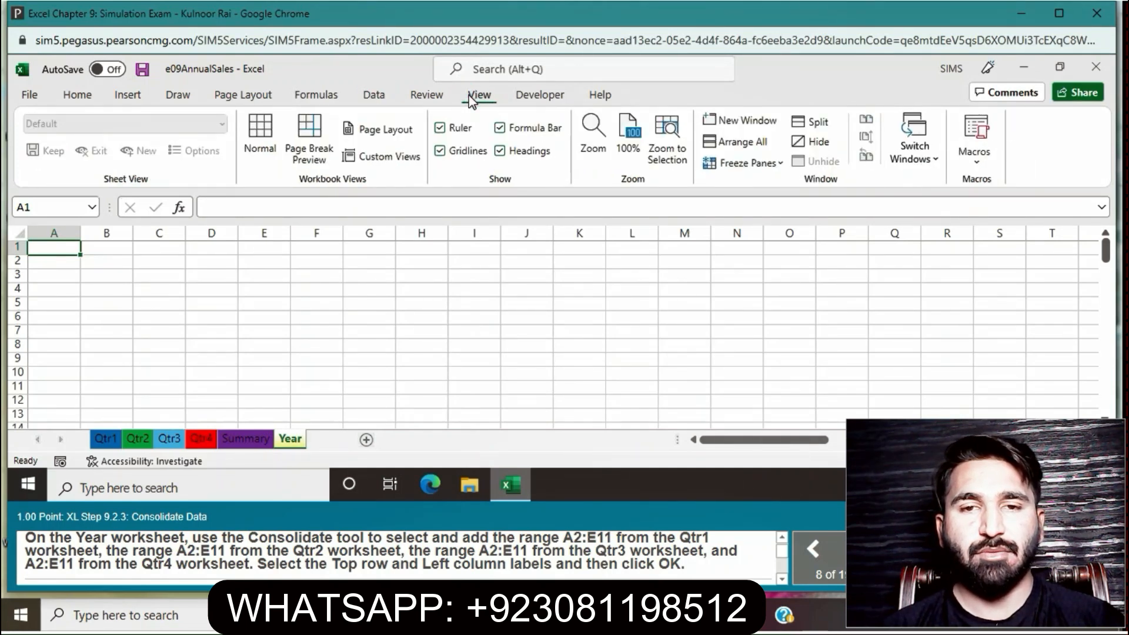
# - Start a consolidation on the Year worksheet and add the range A2:E11 from the Qtr1 worksheet as its first reference
pyautogui.click(373, 97)
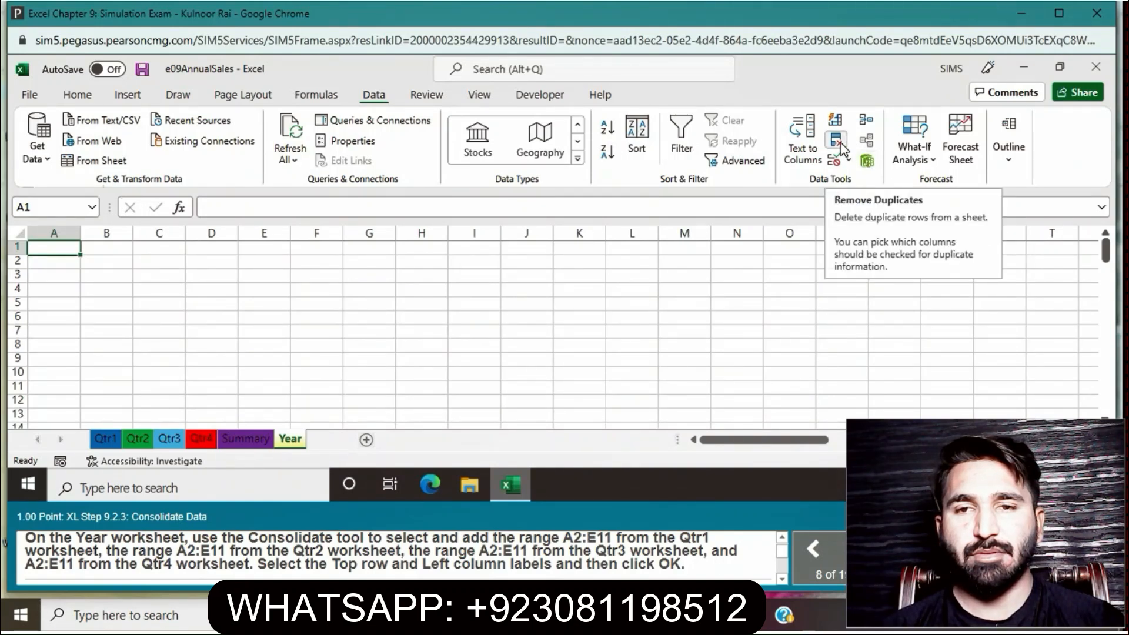
pyautogui.click(866, 121)
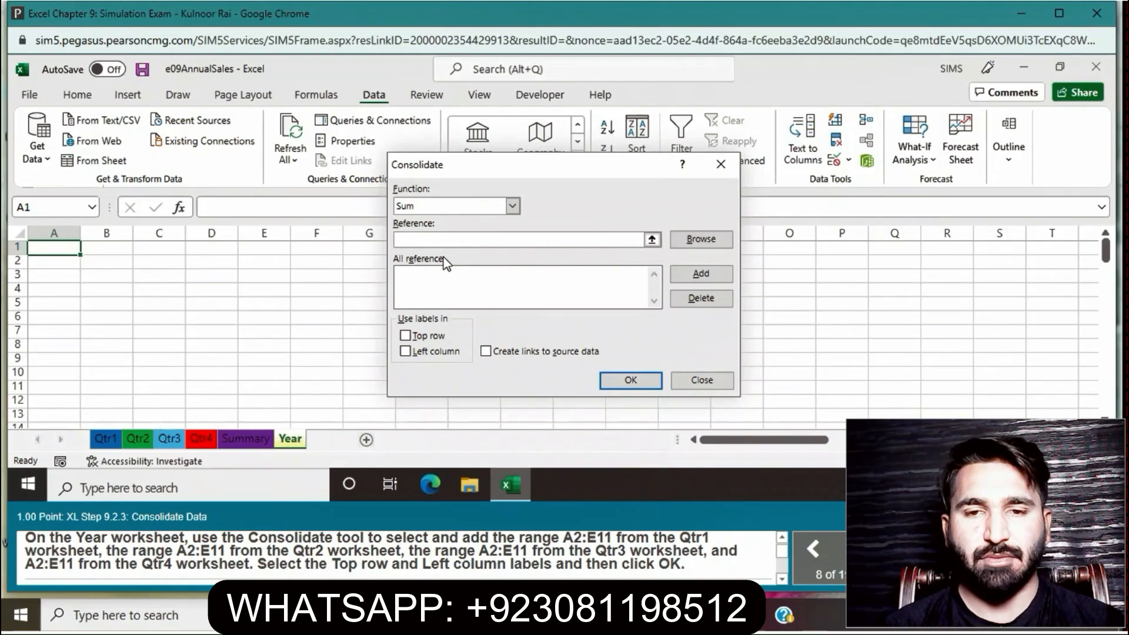
pyautogui.click(108, 438)
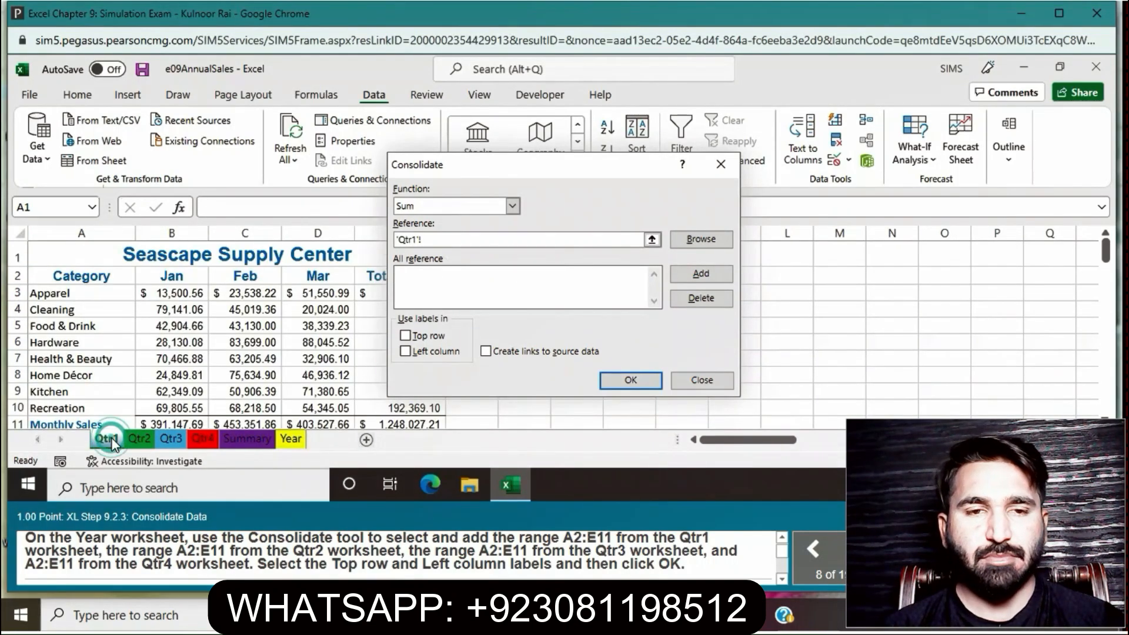
pyautogui.moveTo(82, 277); pyautogui.dragTo(397, 423)
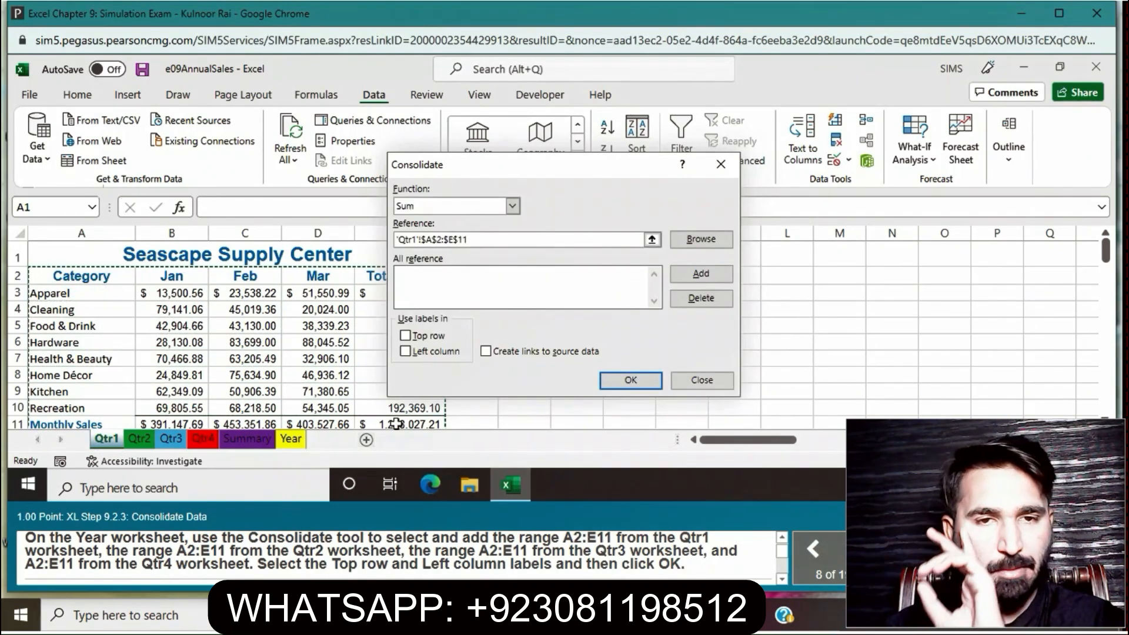
pyautogui.click(714, 275)
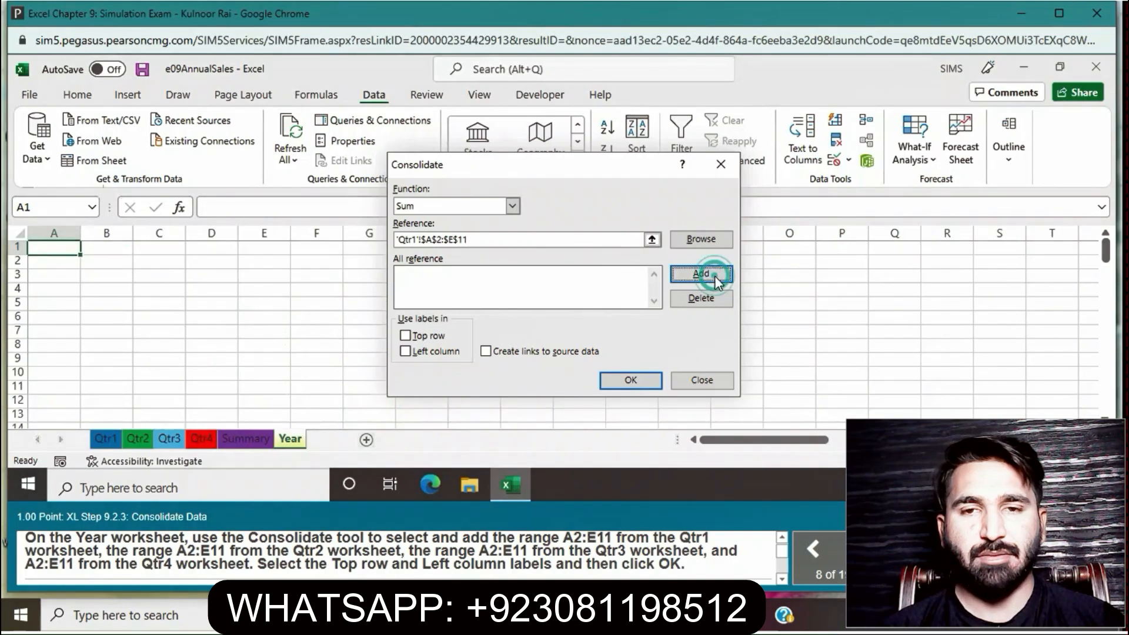
# - Add the range A2:E11 from each of the Qtr2, Qtr3 and Qtr4 worksheets to the consolidation references
pyautogui.click(139, 439)
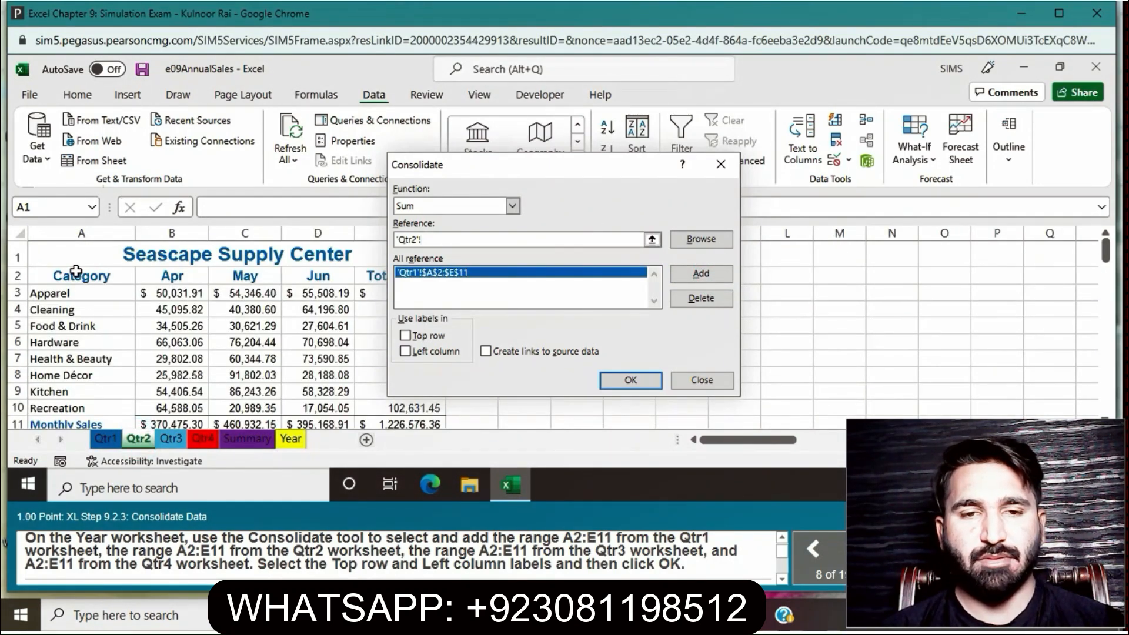
pyautogui.moveTo(76, 271); pyautogui.dragTo(388, 428)
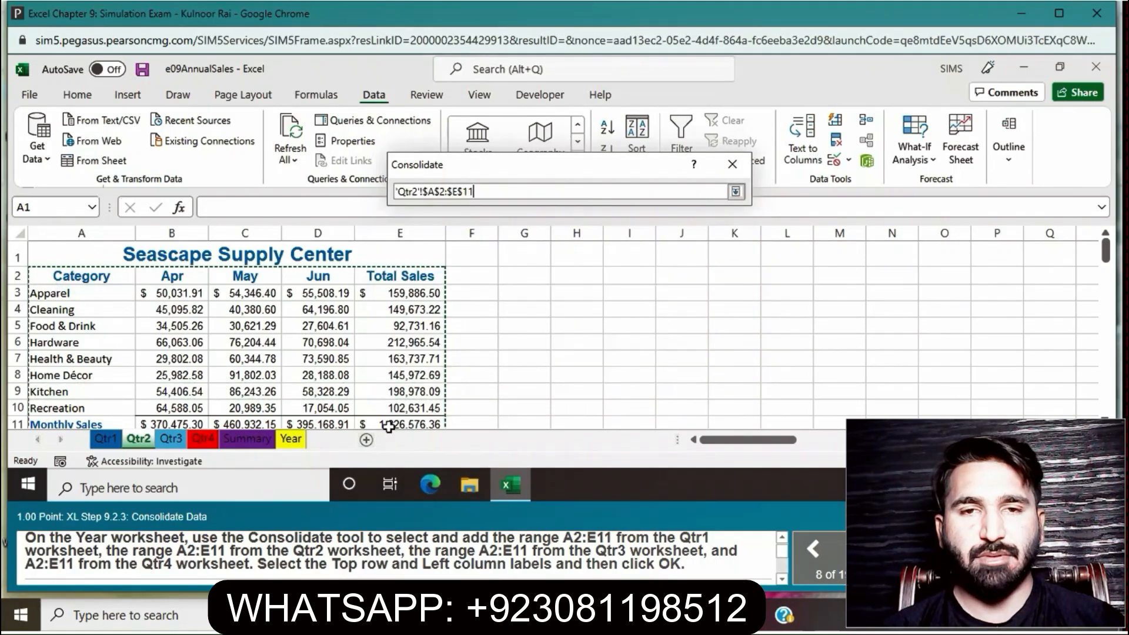
pyautogui.click(699, 275)
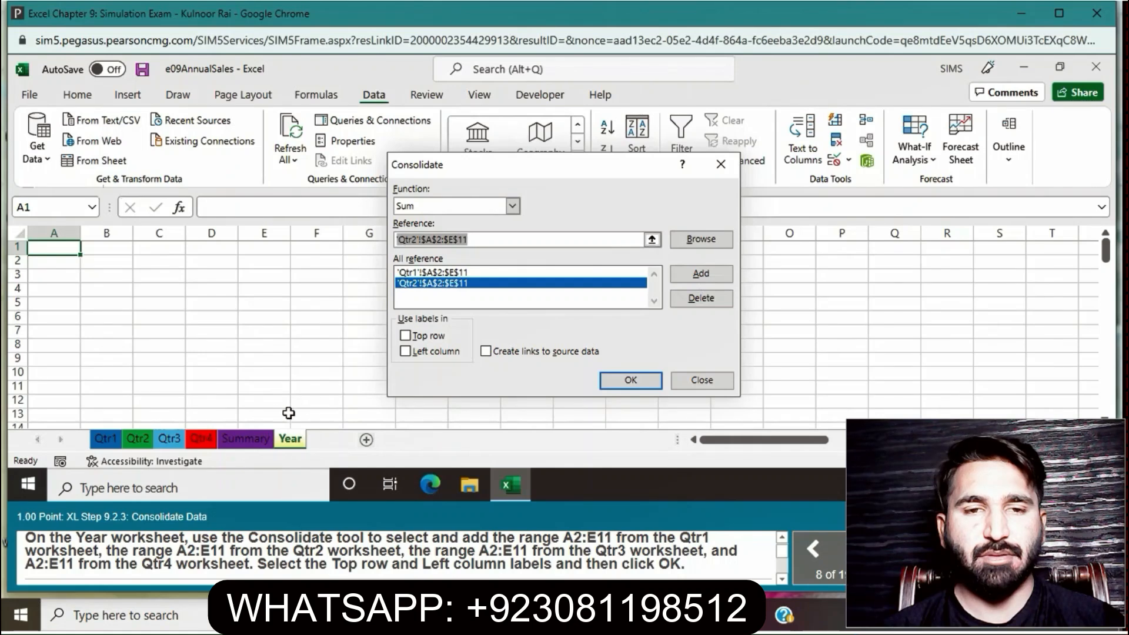
pyautogui.click(169, 439)
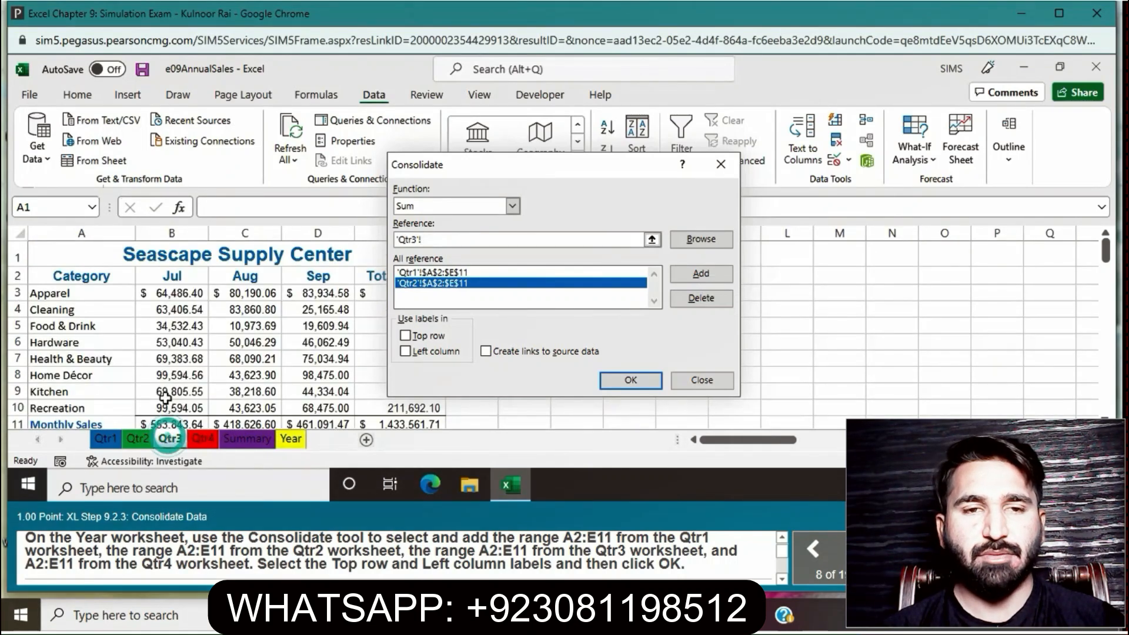
pyautogui.click(90, 275)
pyautogui.moveTo(90, 276); pyautogui.dragTo(397, 419)
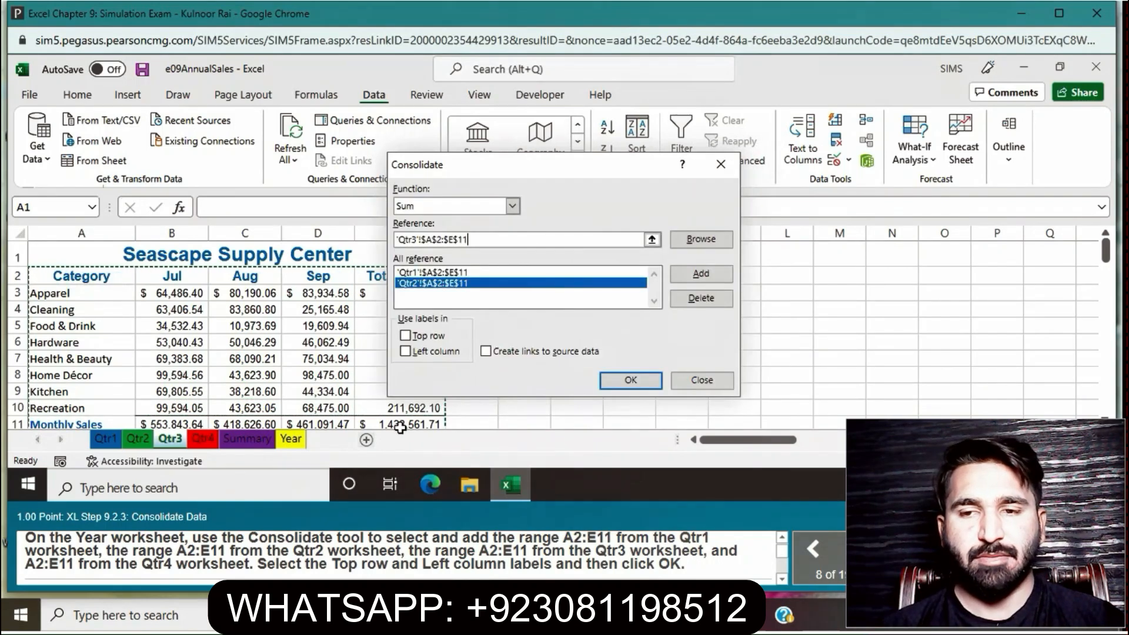
pyautogui.click(710, 278)
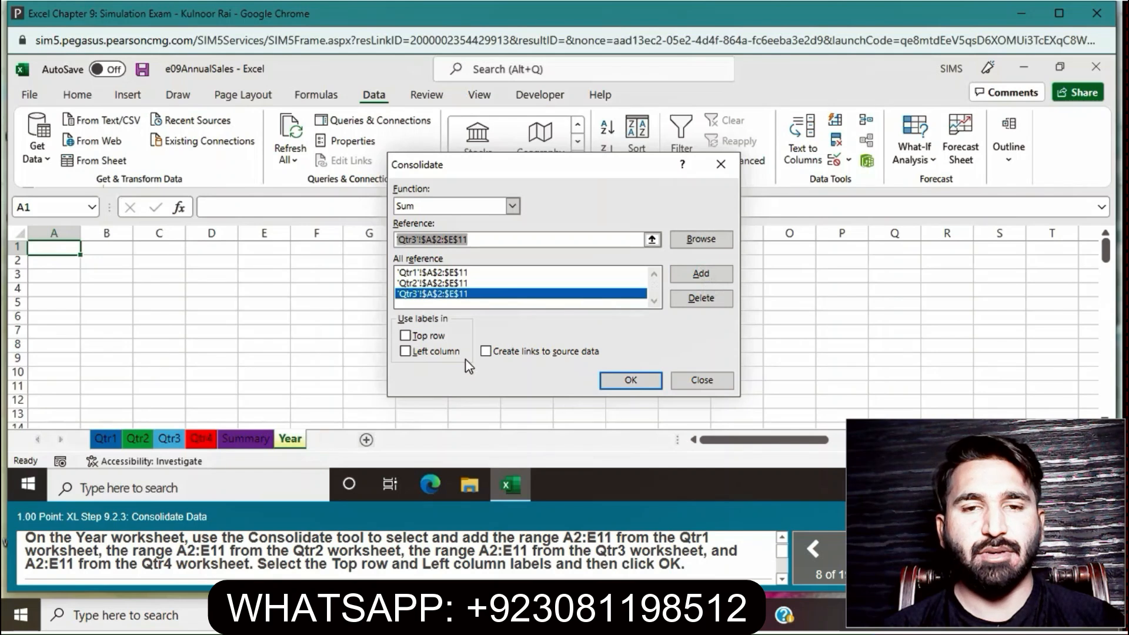
pyautogui.click(201, 438)
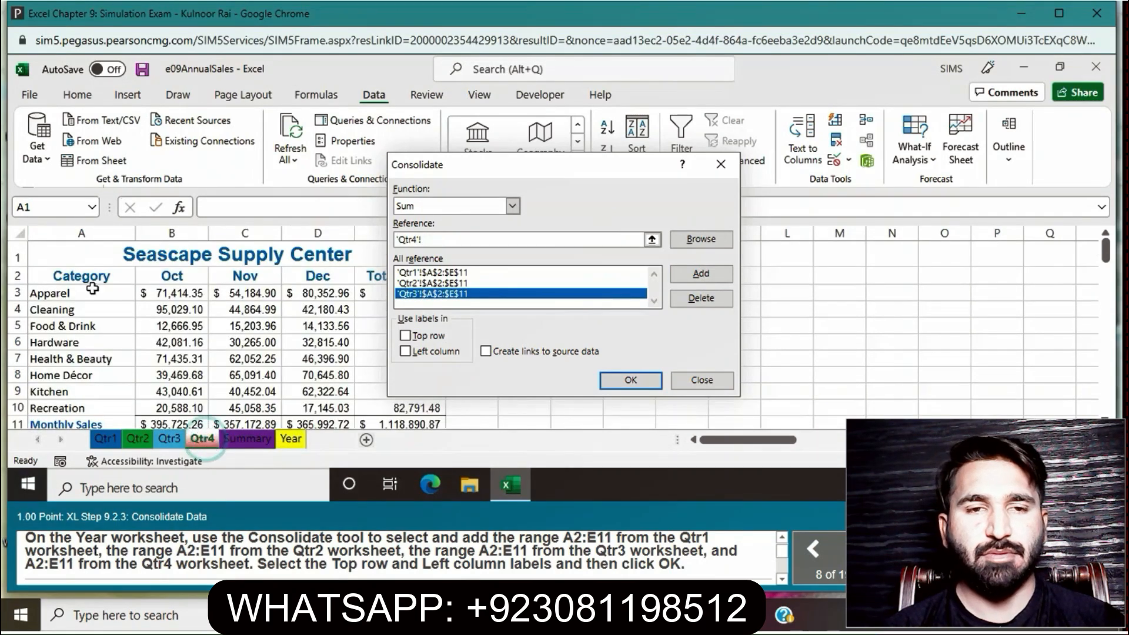
pyautogui.moveTo(83, 274); pyautogui.dragTo(409, 424)
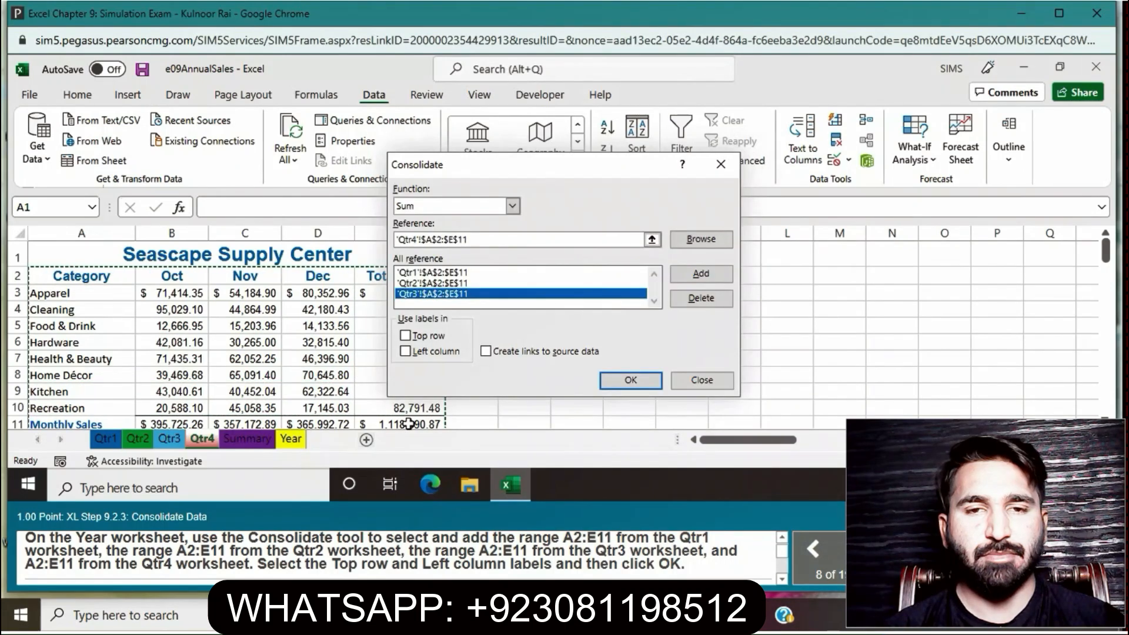
pyautogui.click(700, 276)
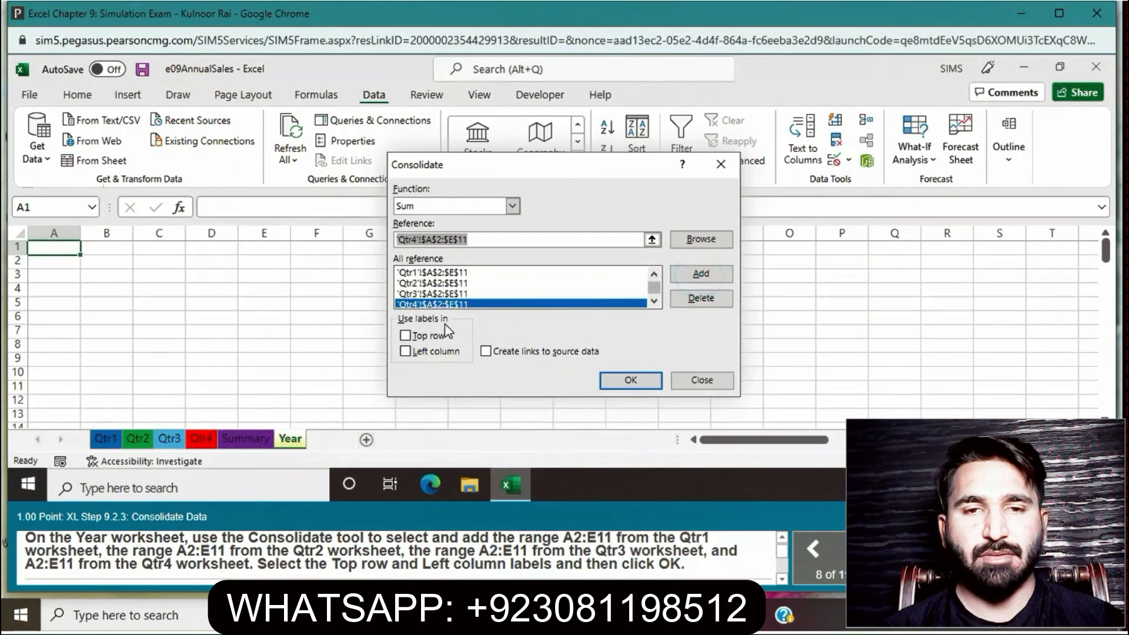
# - Use the top row and left column labels and complete the consolidation on the Year worksheet
pyautogui.click(405, 335)
pyautogui.click(406, 351)
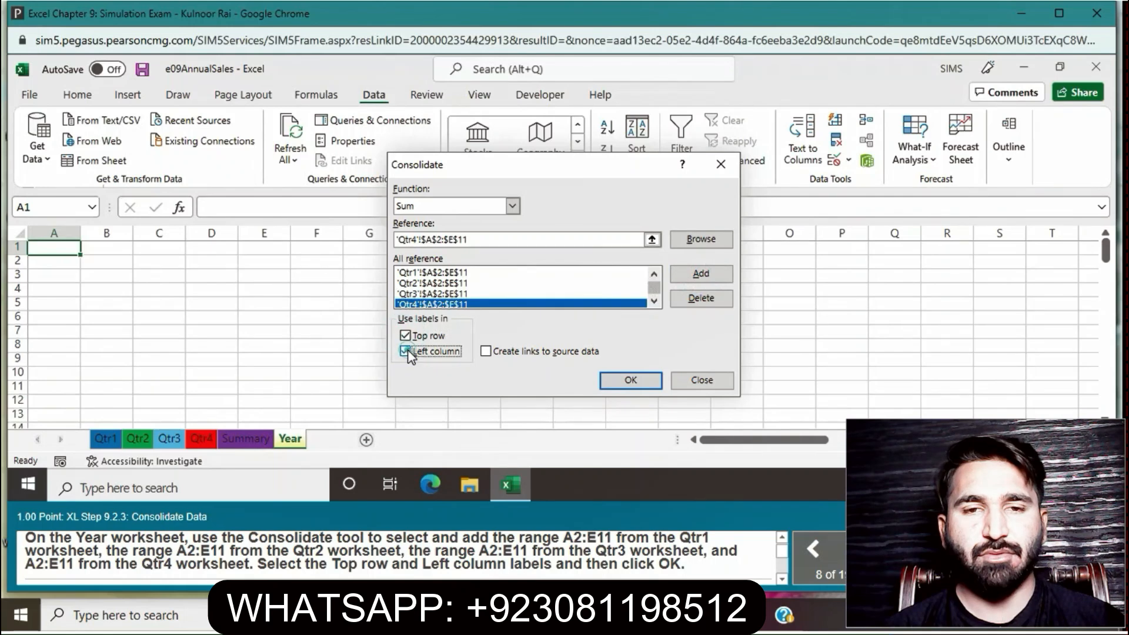
pyautogui.click(643, 383)
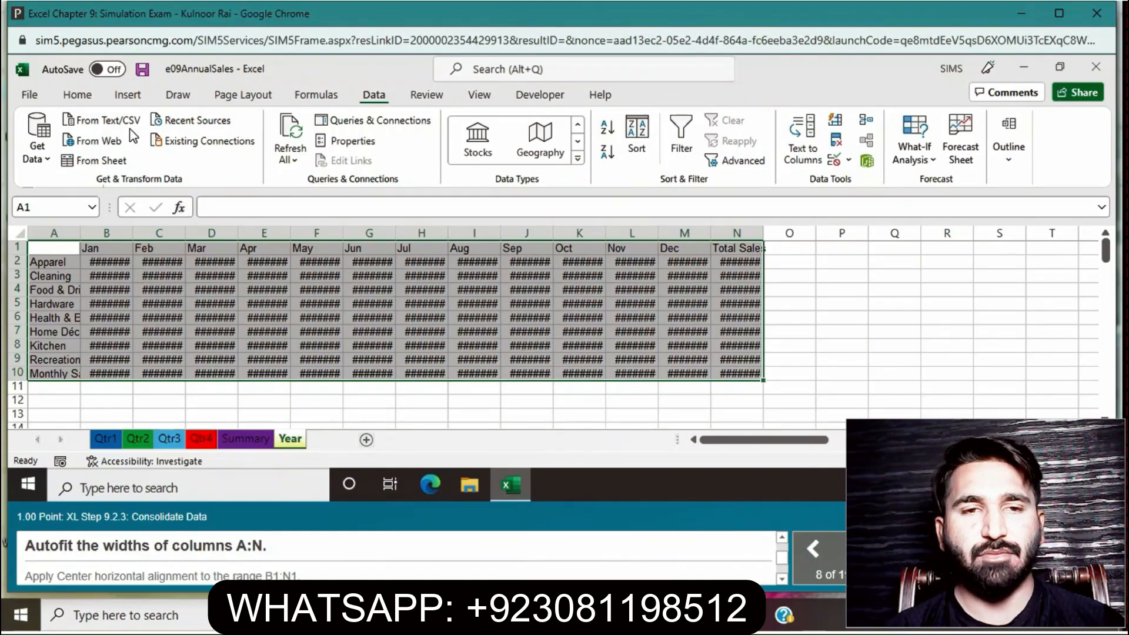
# - AutoFit the widths of columns A:N on the Year worksheet
pyautogui.click(77, 94)
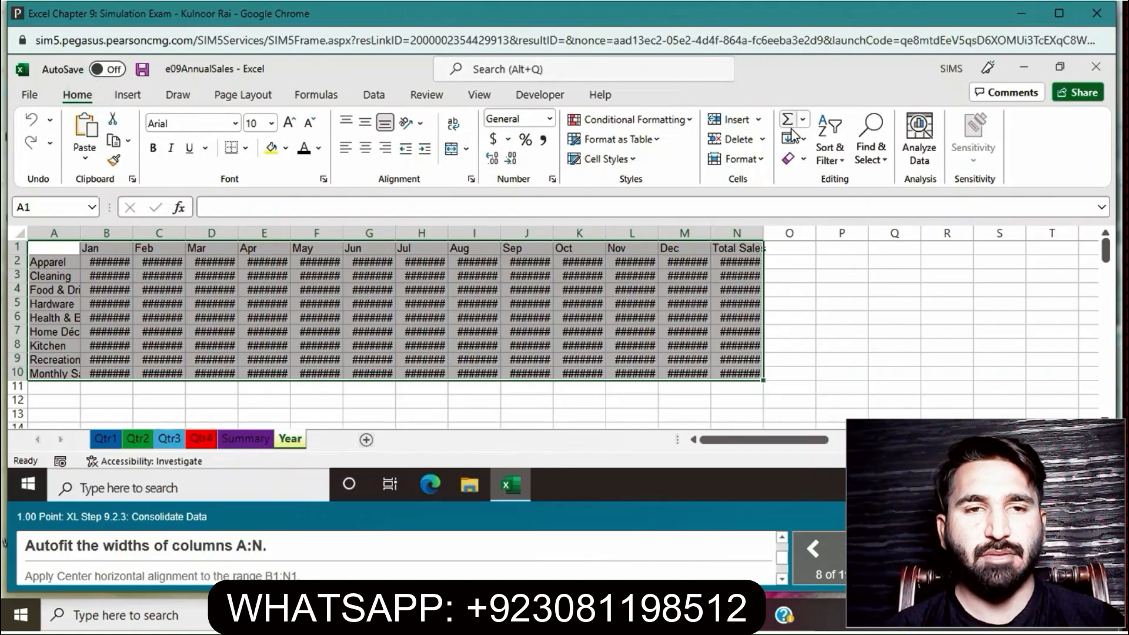
pyautogui.click(740, 159)
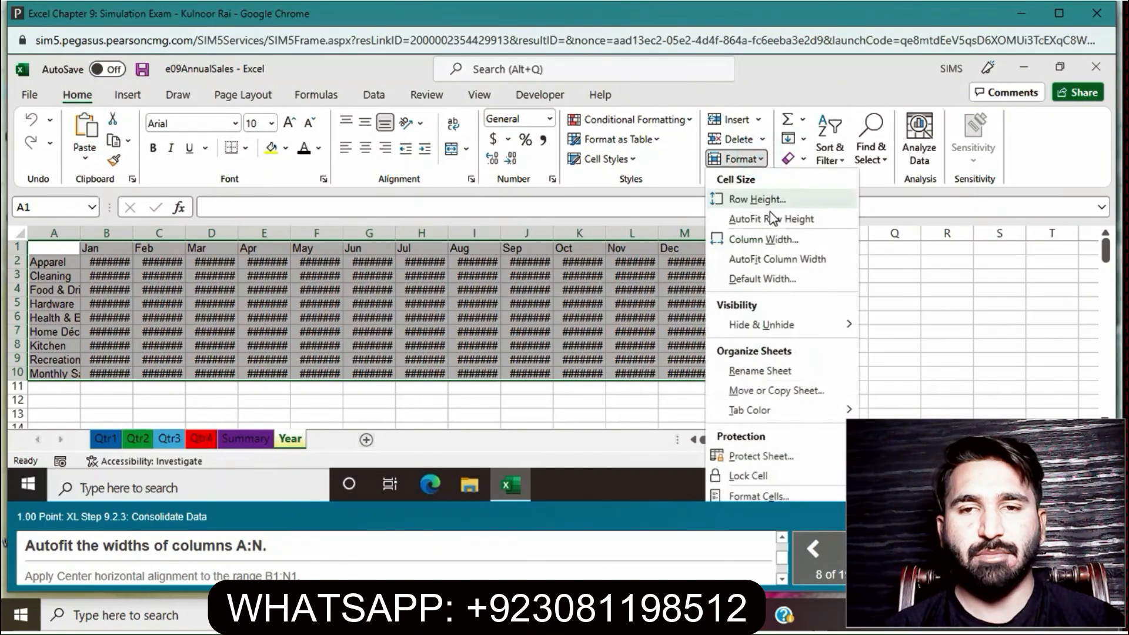
pyautogui.click(770, 259)
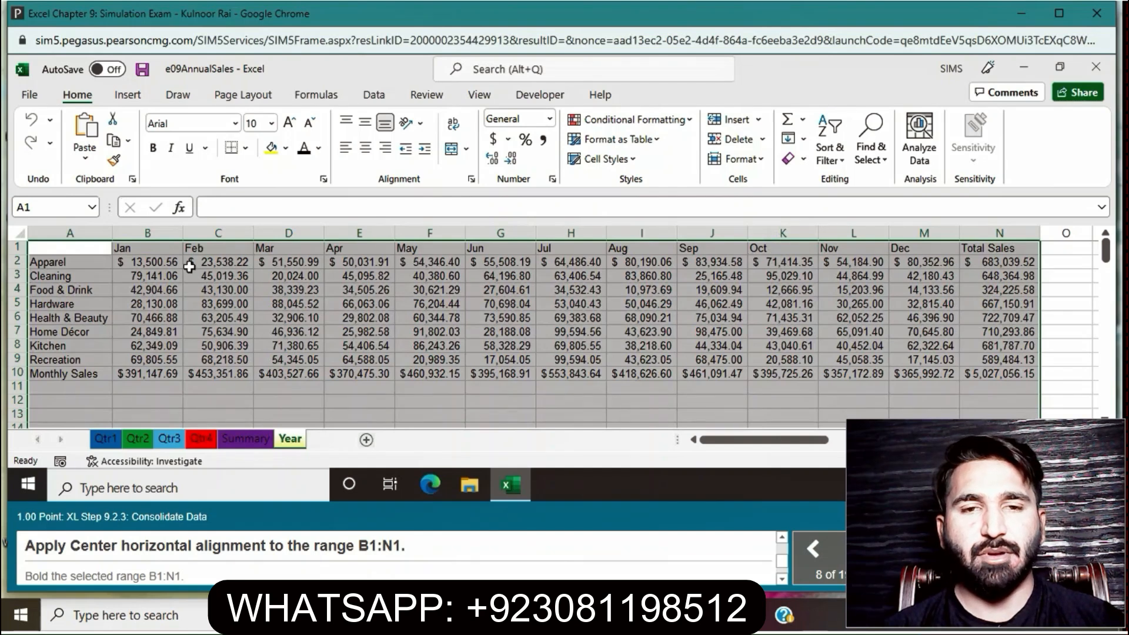
# - Center the range B1:N1 horizontally on the Year worksheet and make it bold
pyautogui.moveTo(162, 249); pyautogui.dragTo(992, 251)
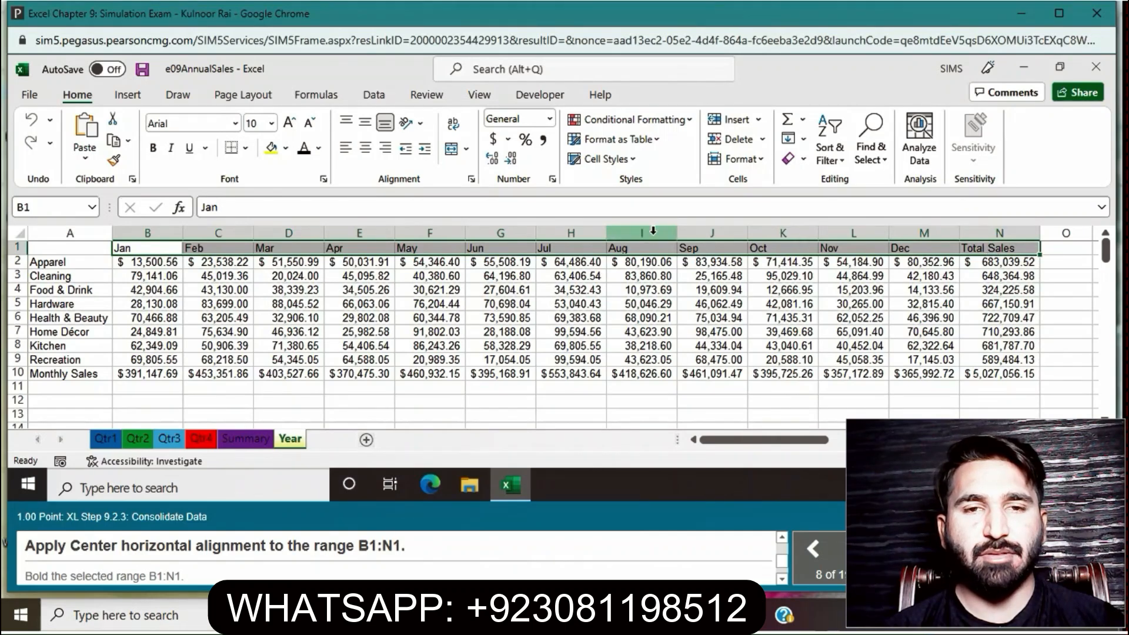
pyautogui.click(365, 150)
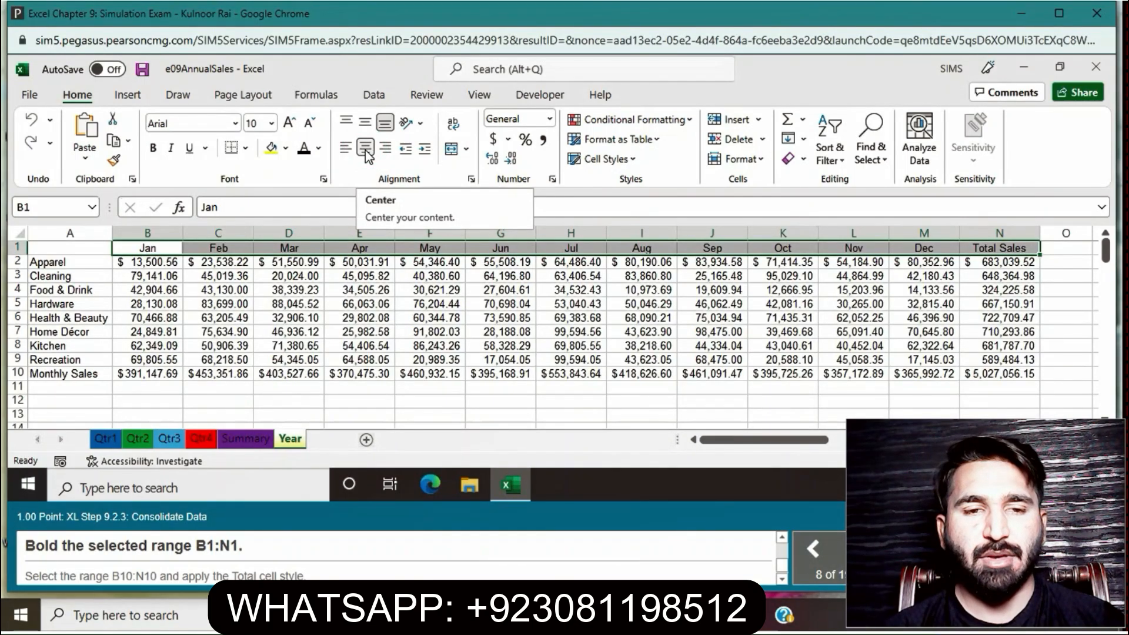
pyautogui.click(155, 150)
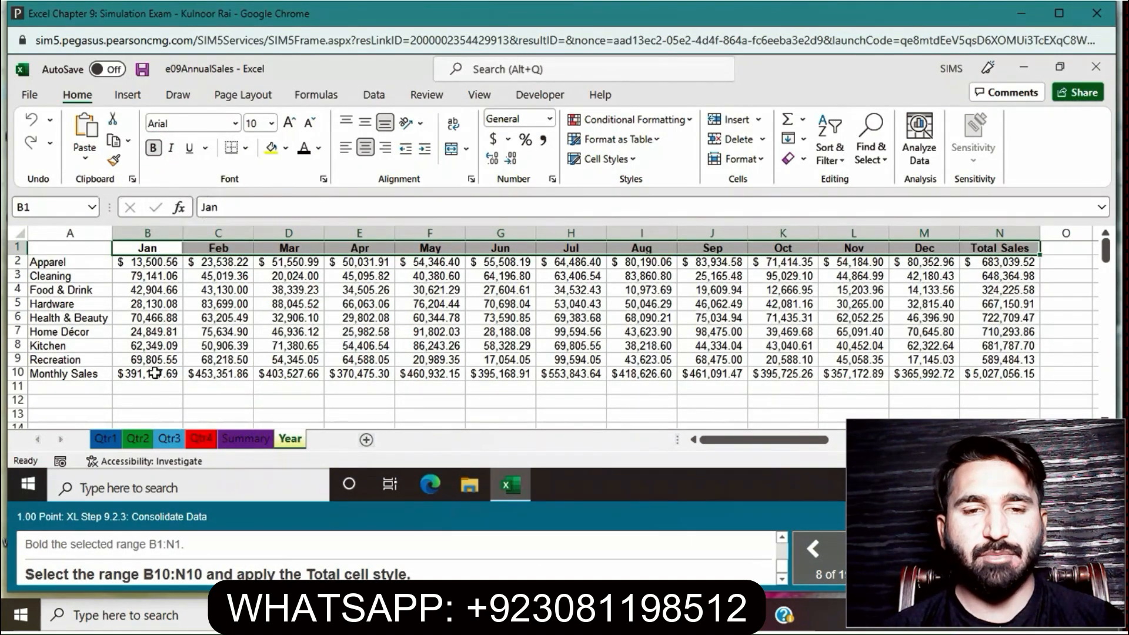
# - Apply the Total cell style to the range B10:N10 on the Year worksheet
pyautogui.moveTo(155, 373); pyautogui.dragTo(992, 372)
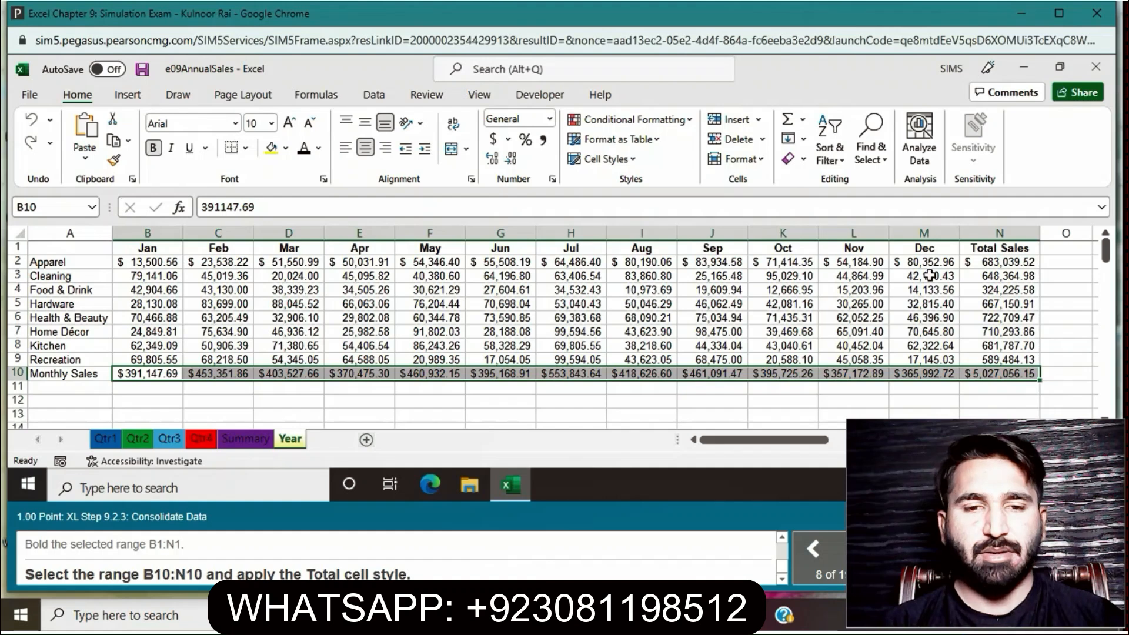
pyautogui.click(606, 159)
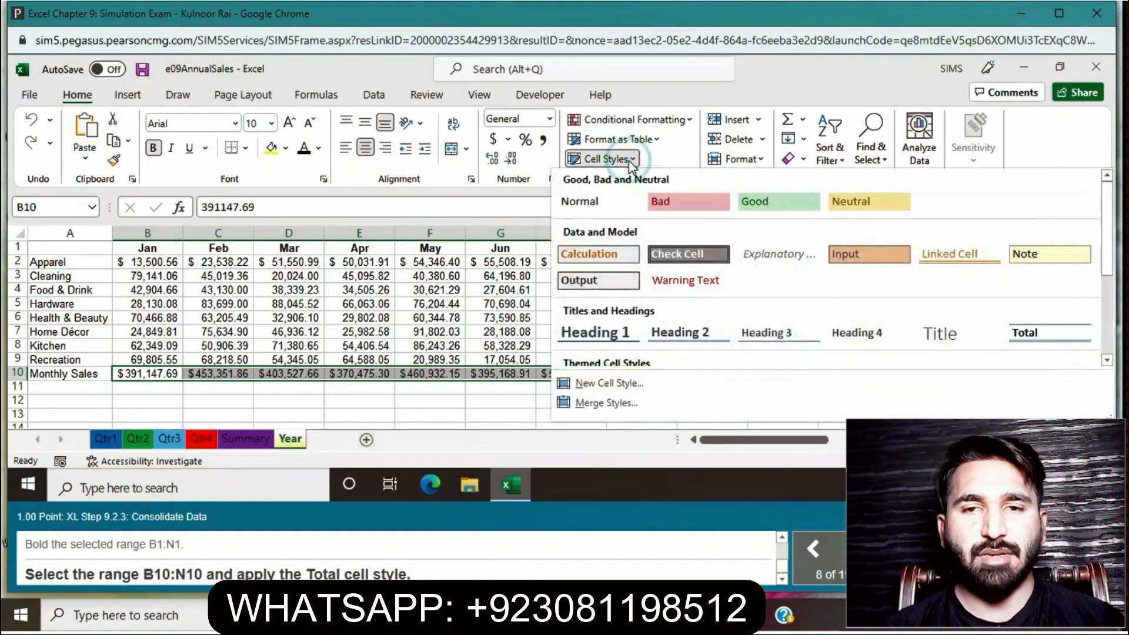
pyautogui.click(1057, 340)
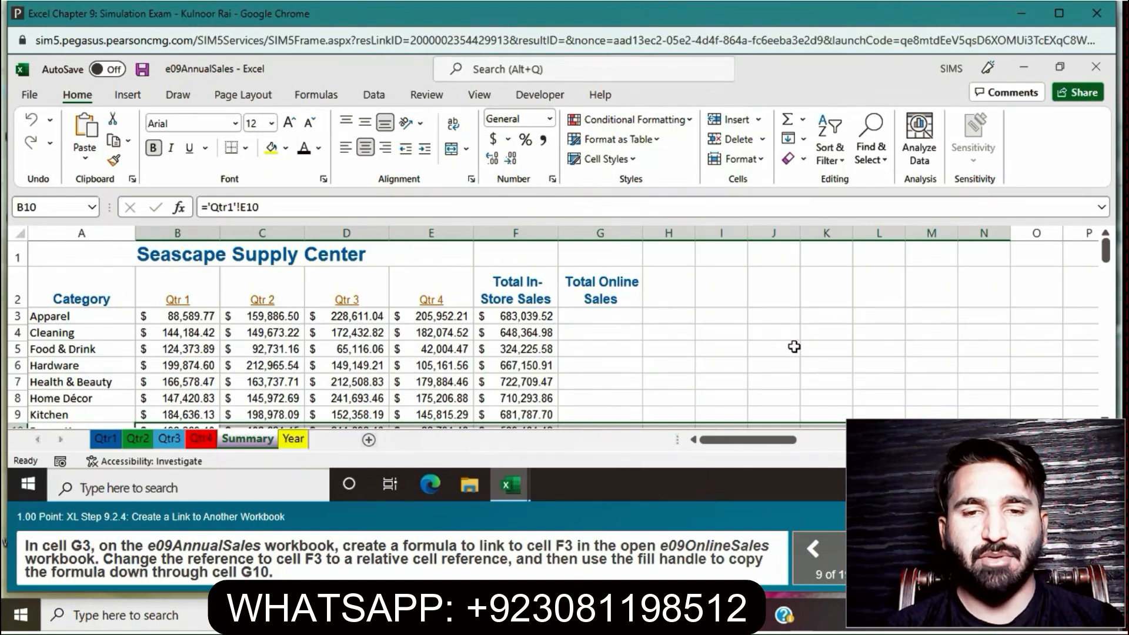
pyautogui.click(624, 316)
pyautogui.click(623, 317)
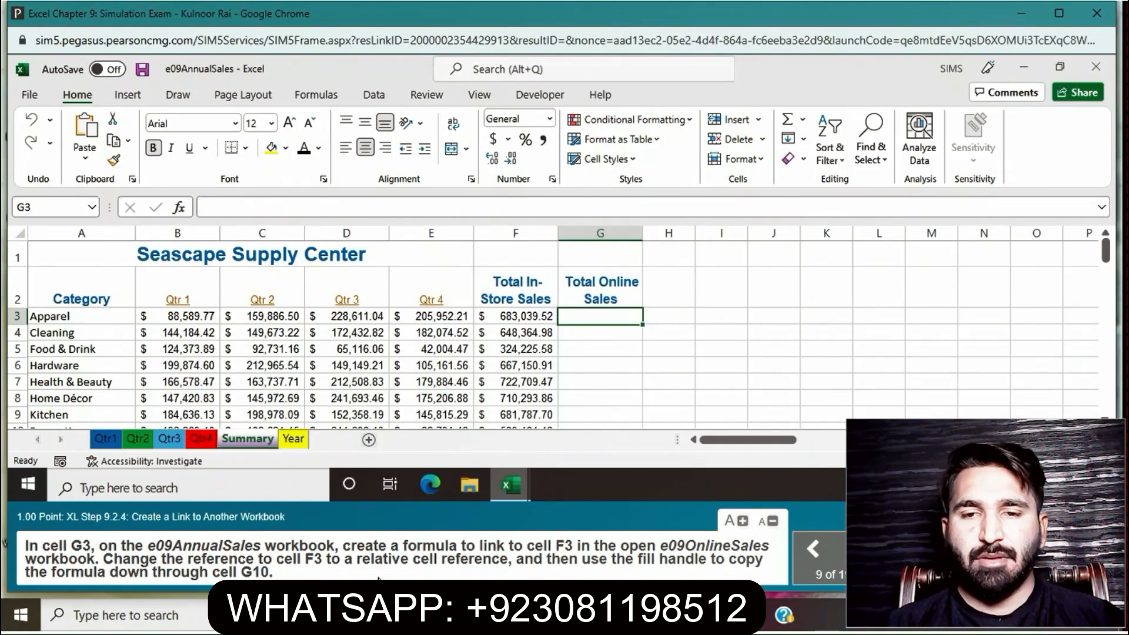
pyautogui.write('=')
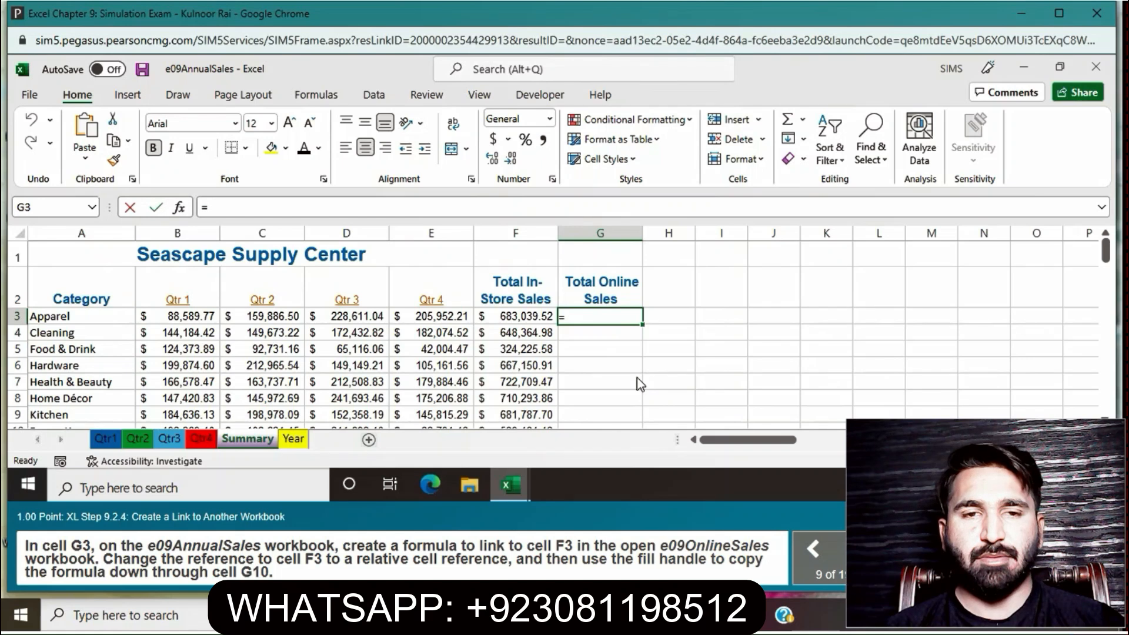
pyautogui.click(586, 322)
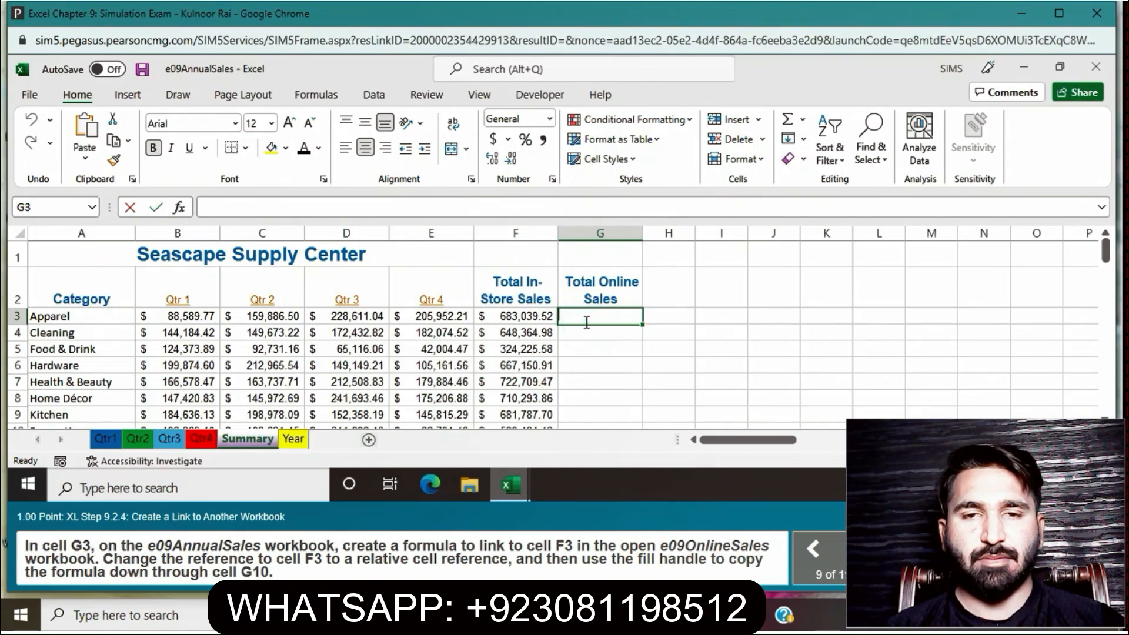
pyautogui.click(729, 345)
pyautogui.click(610, 317)
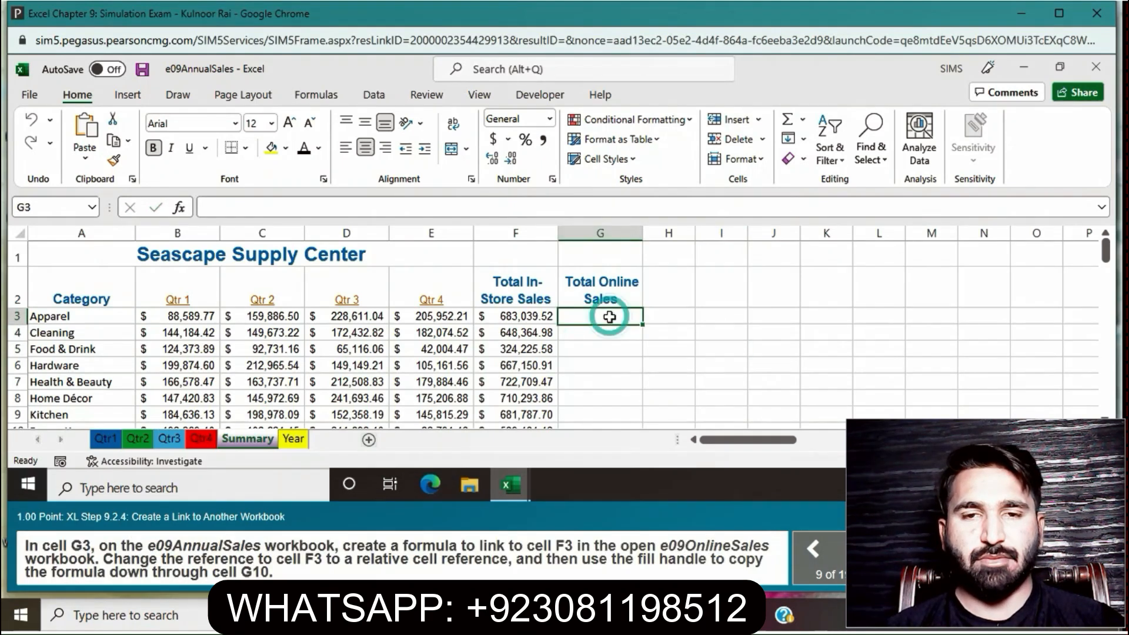
pyautogui.moveTo(505, 491)
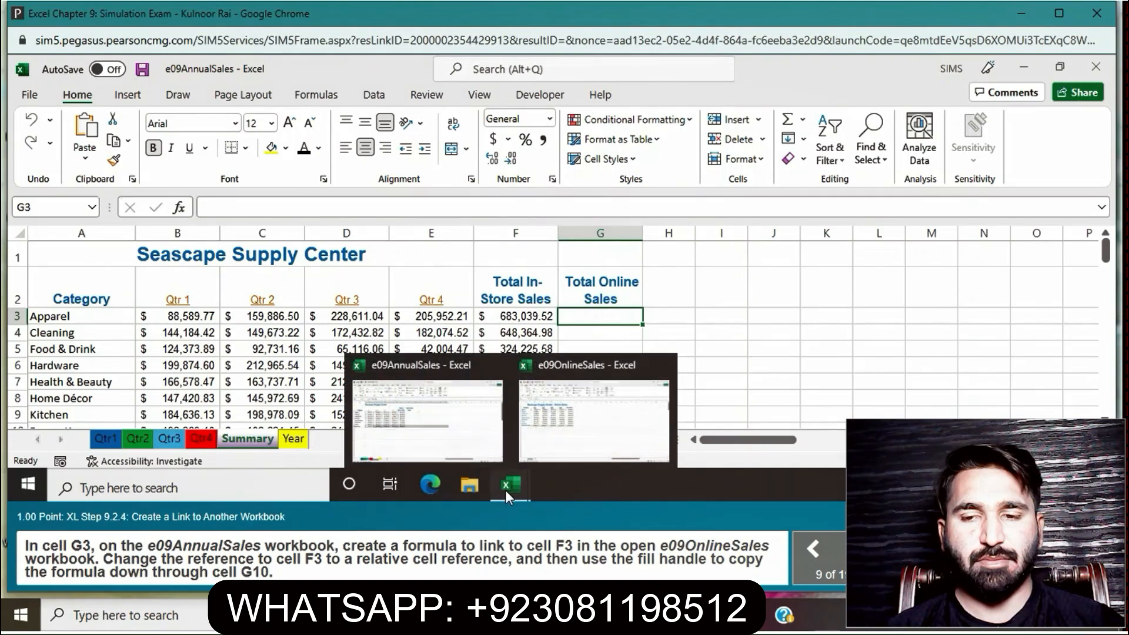
pyautogui.write('=')
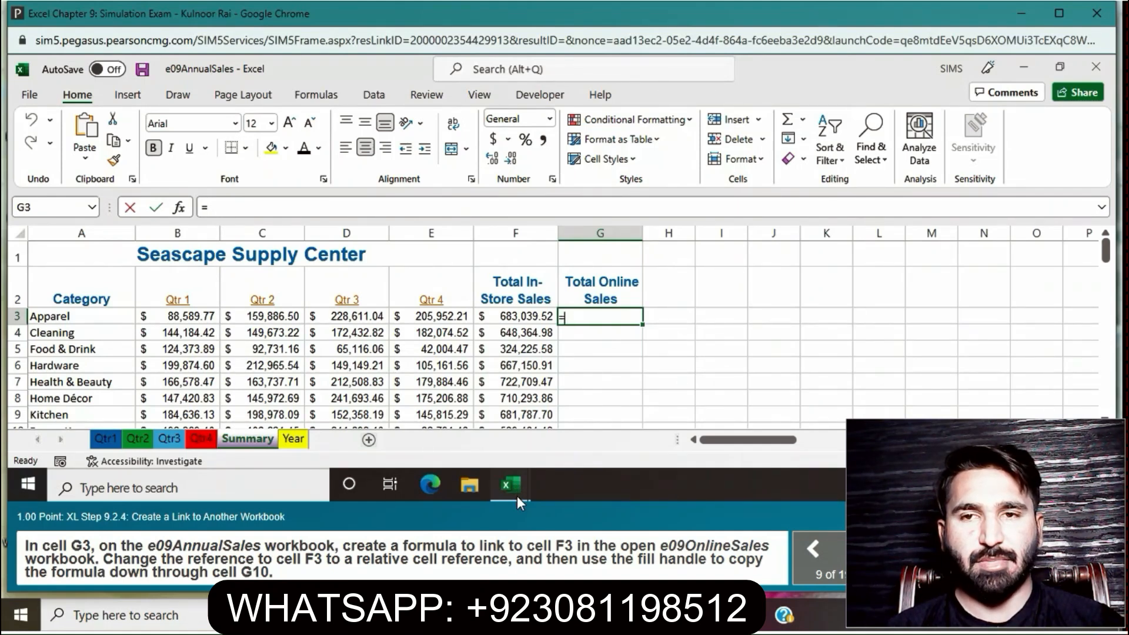
pyautogui.press('BackSpace')
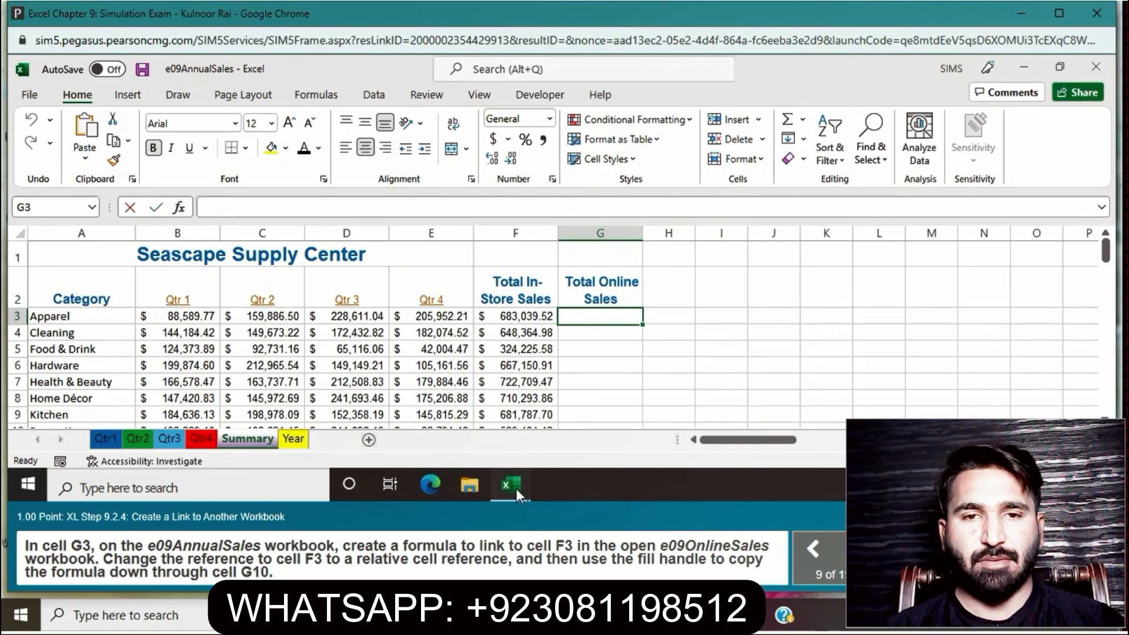
pyautogui.click(681, 318)
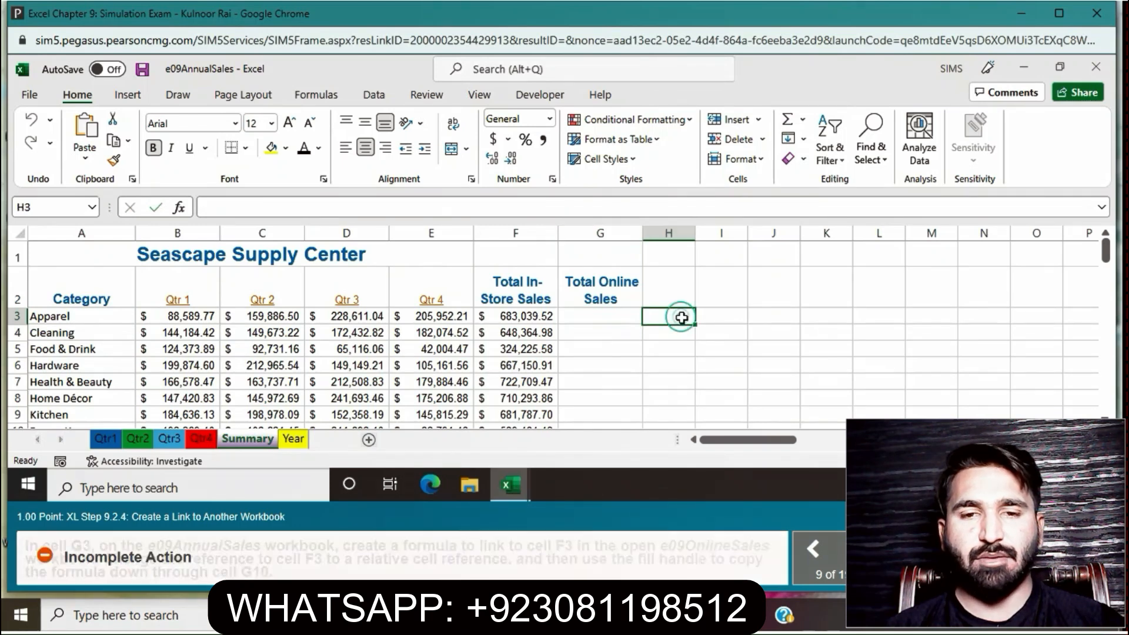
# - Enter a formula in Summary cell G3 of e09AnnualSales that links to cell F3 in the open e09OnlineSales workbook
pyautogui.click(627, 320)
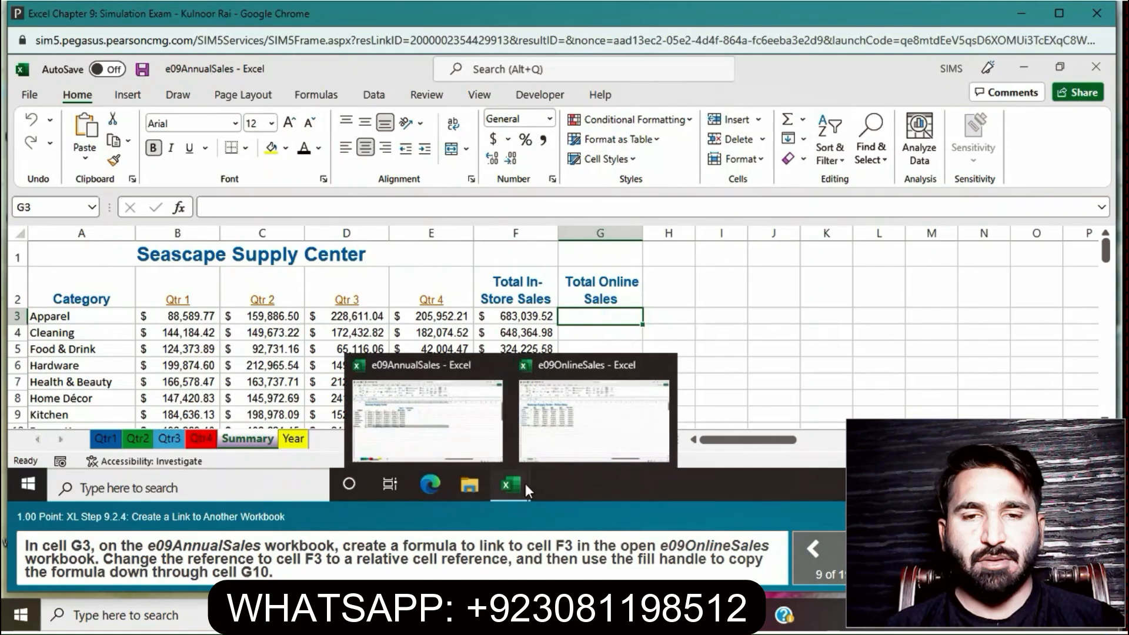
pyautogui.click(566, 440)
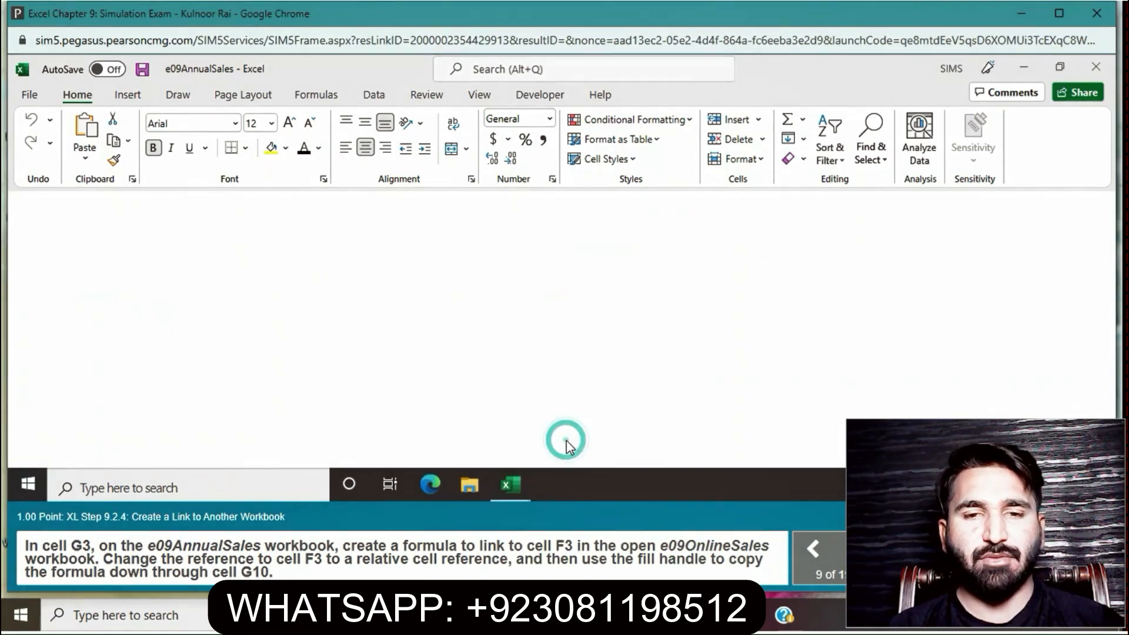
pyautogui.click(538, 295)
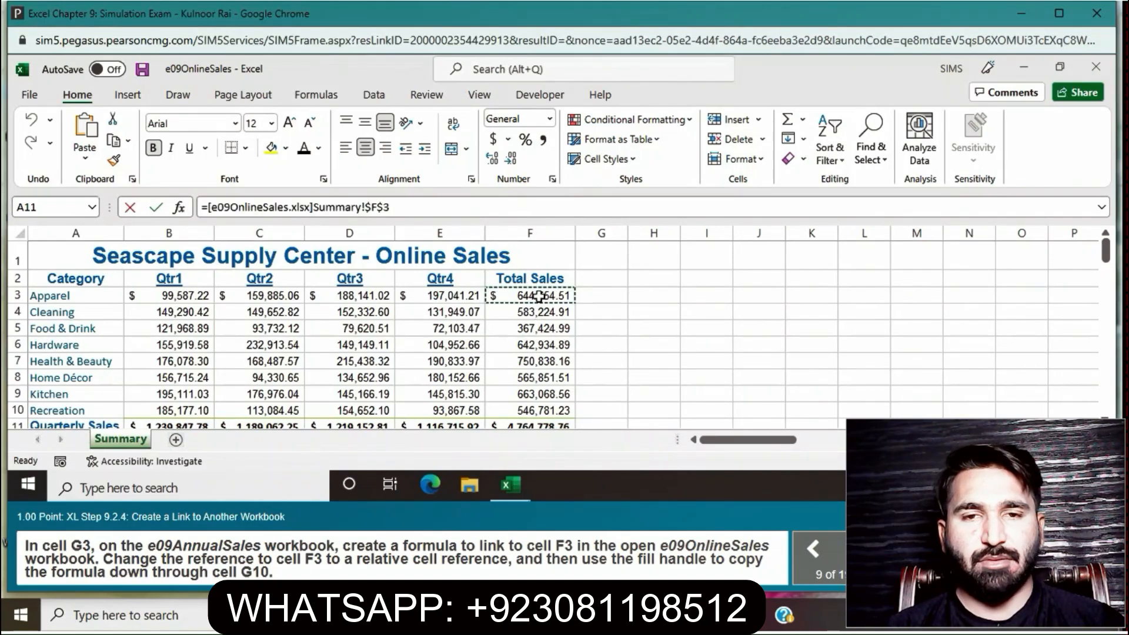
pyautogui.press('Return')
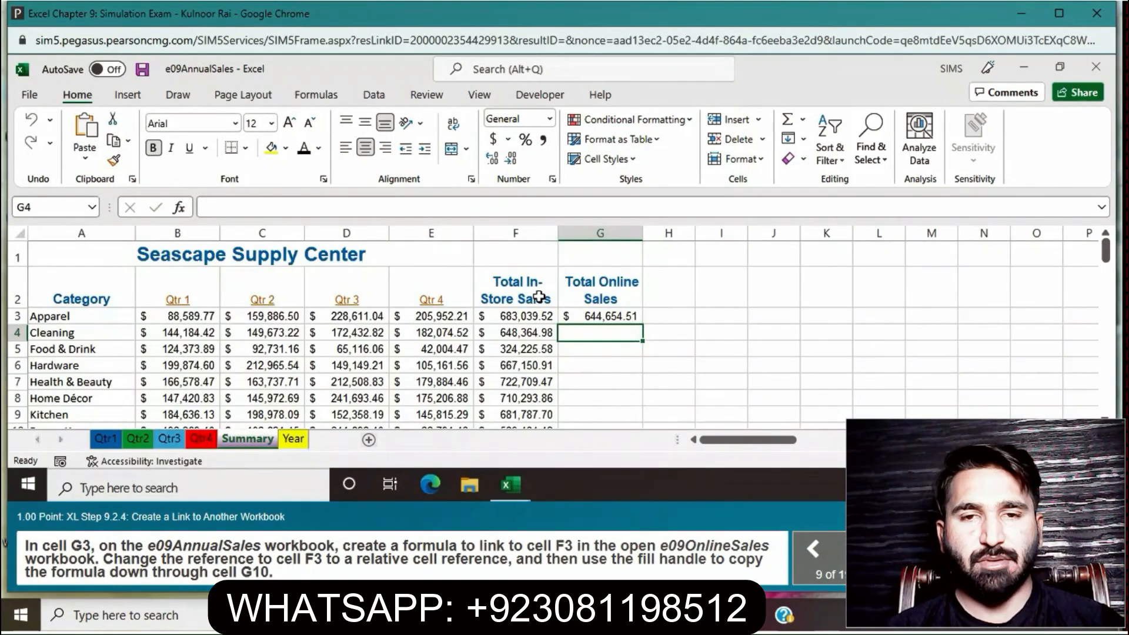
# - Make the F3 reference in Summary cell G3's link formula relative and copy the formula down through cell G10
pyautogui.click(595, 318)
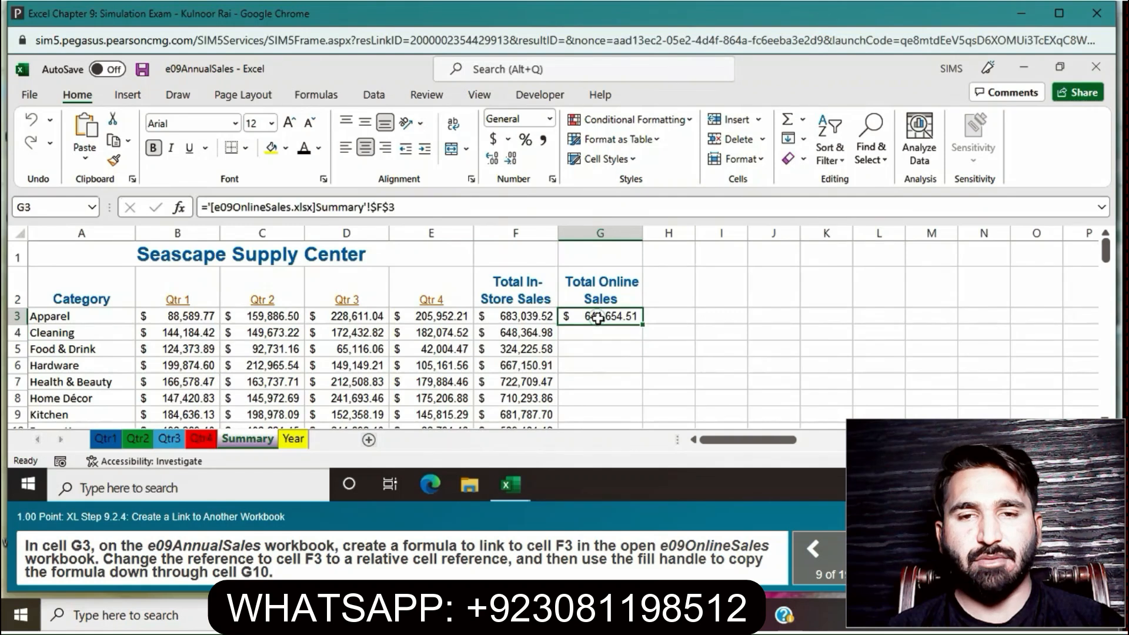
pyautogui.click(376, 207)
pyautogui.click(377, 207)
pyautogui.press('BackSpace')
pyautogui.click(385, 207)
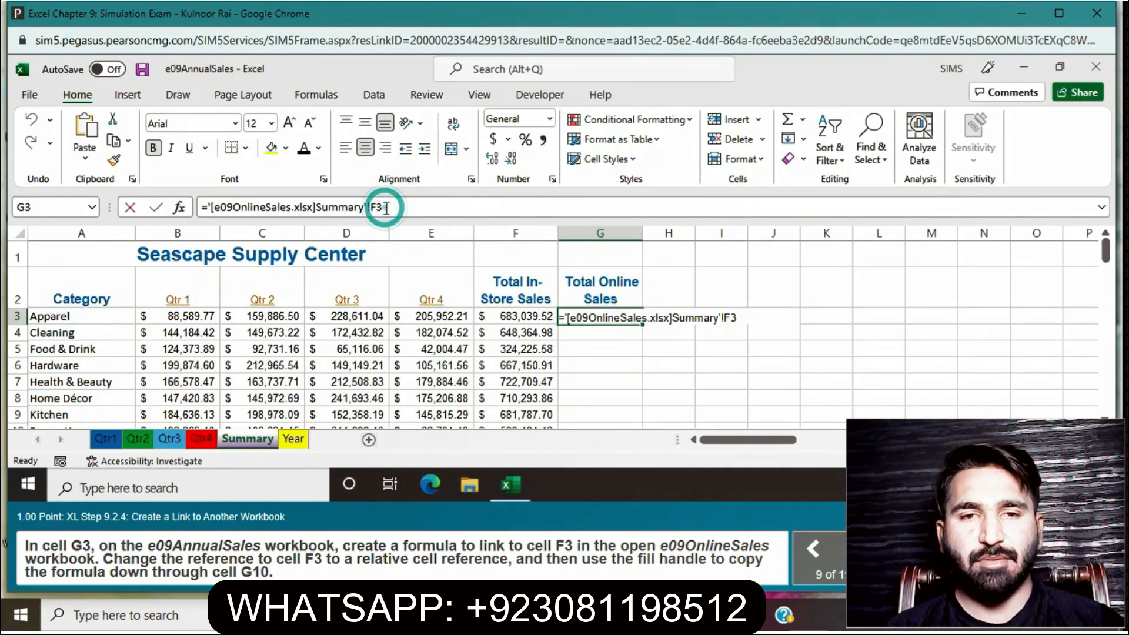
pyautogui.press('BackSpace')
pyautogui.click(393, 208)
pyautogui.press('Return')
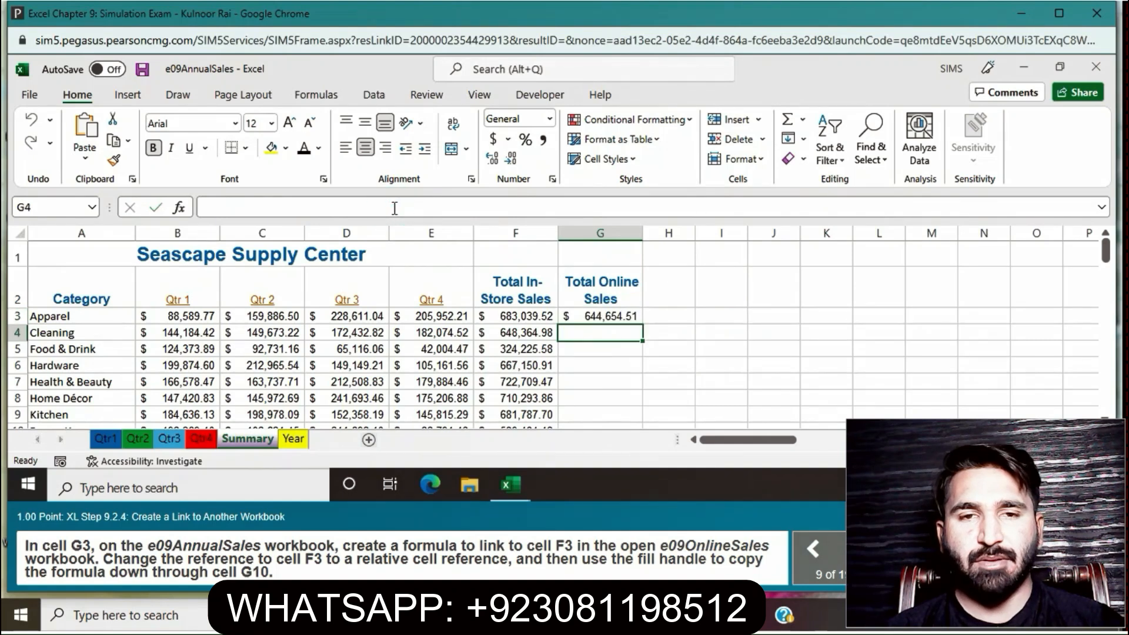
pyautogui.click(598, 311)
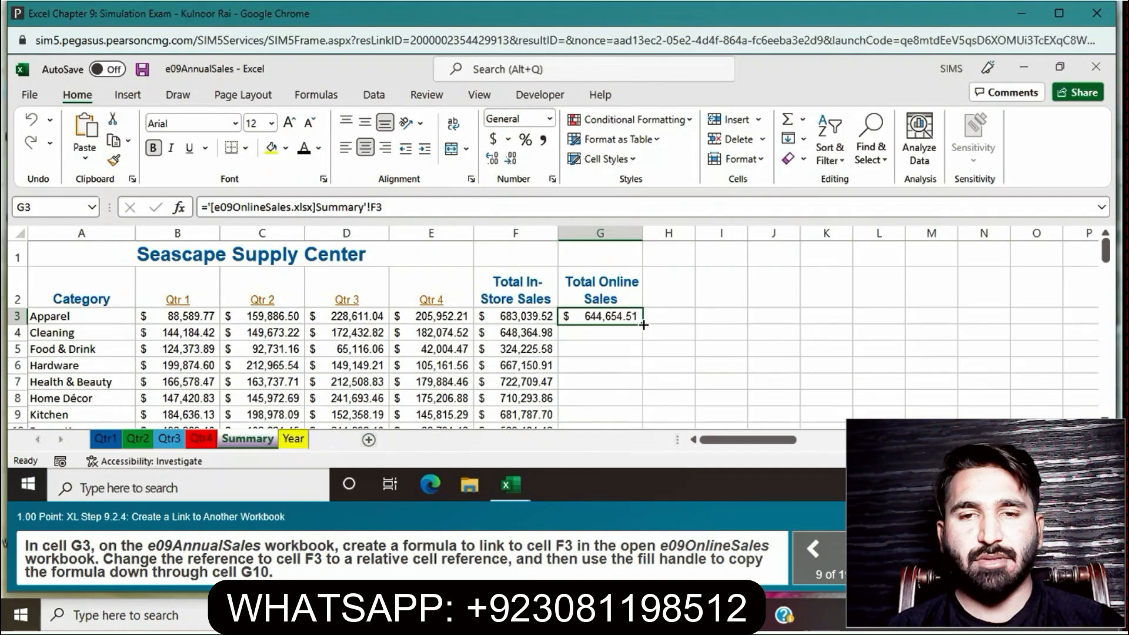
pyautogui.moveTo(643, 324); pyautogui.dragTo(626, 426)
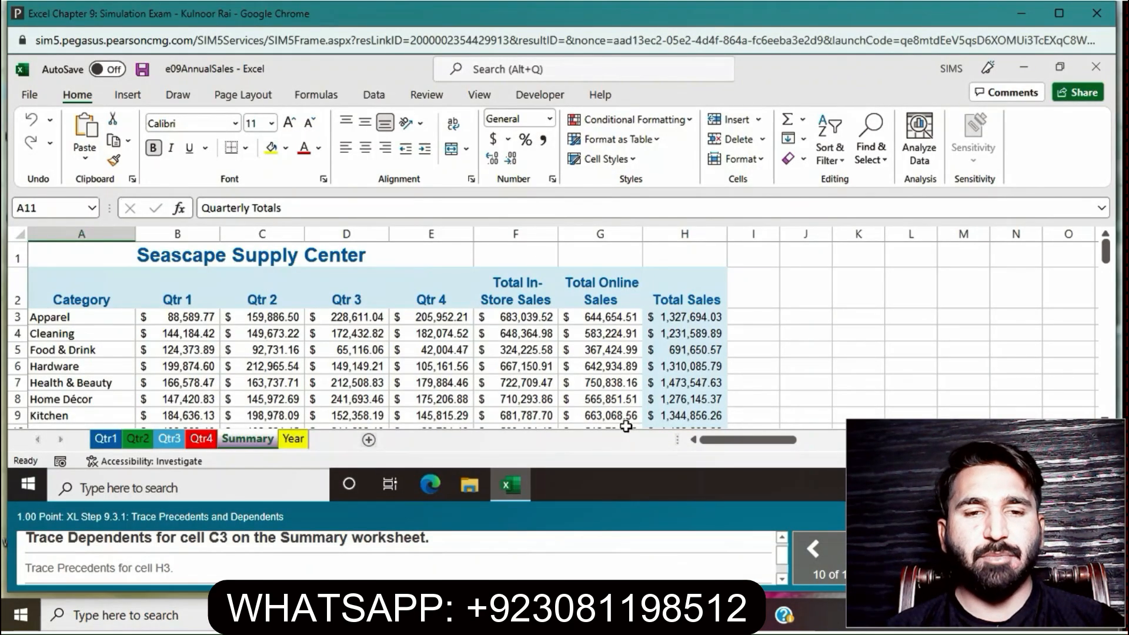
# - Trace the dependents of cell C3 and the precedents of cell H3 on the Summary worksheet
pyautogui.click(299, 317)
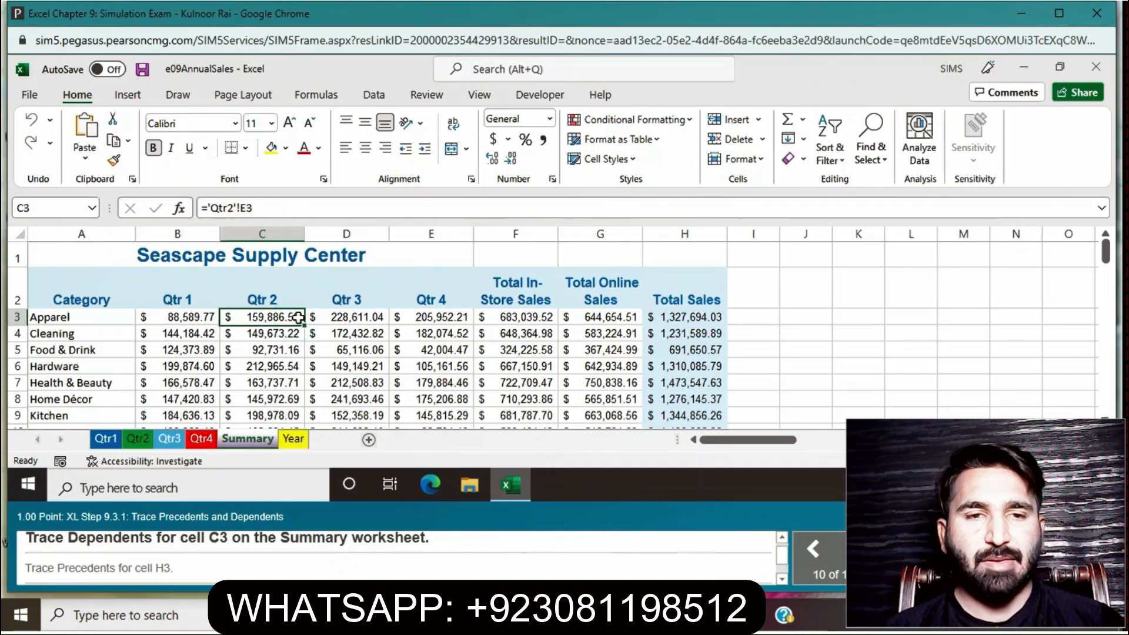
pyautogui.click(480, 97)
pyautogui.click(376, 97)
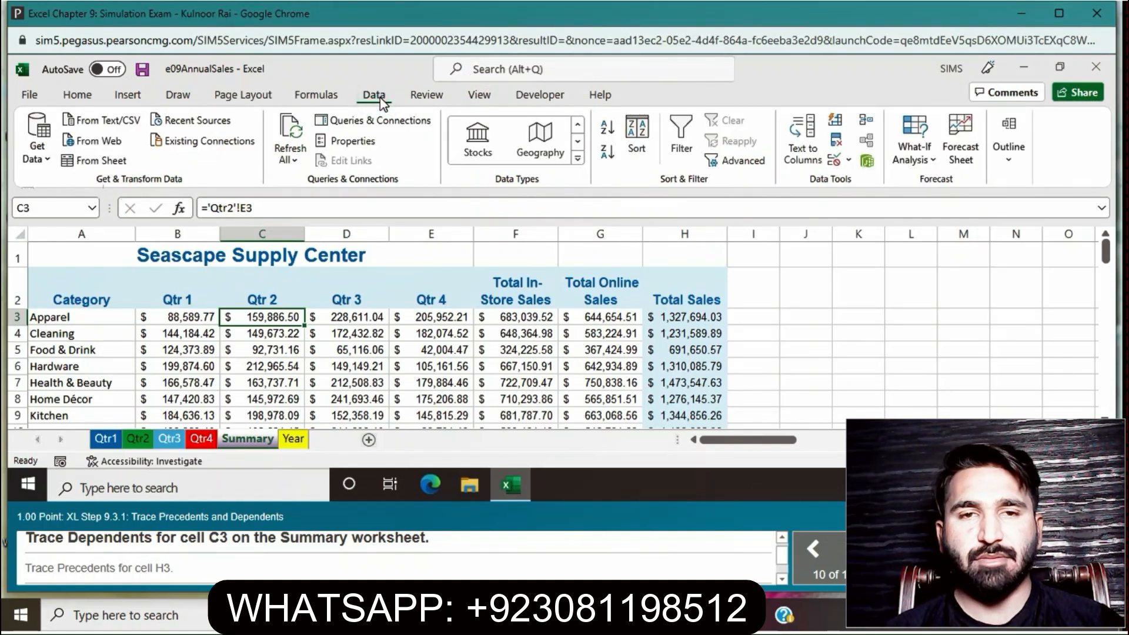
pyautogui.click(412, 97)
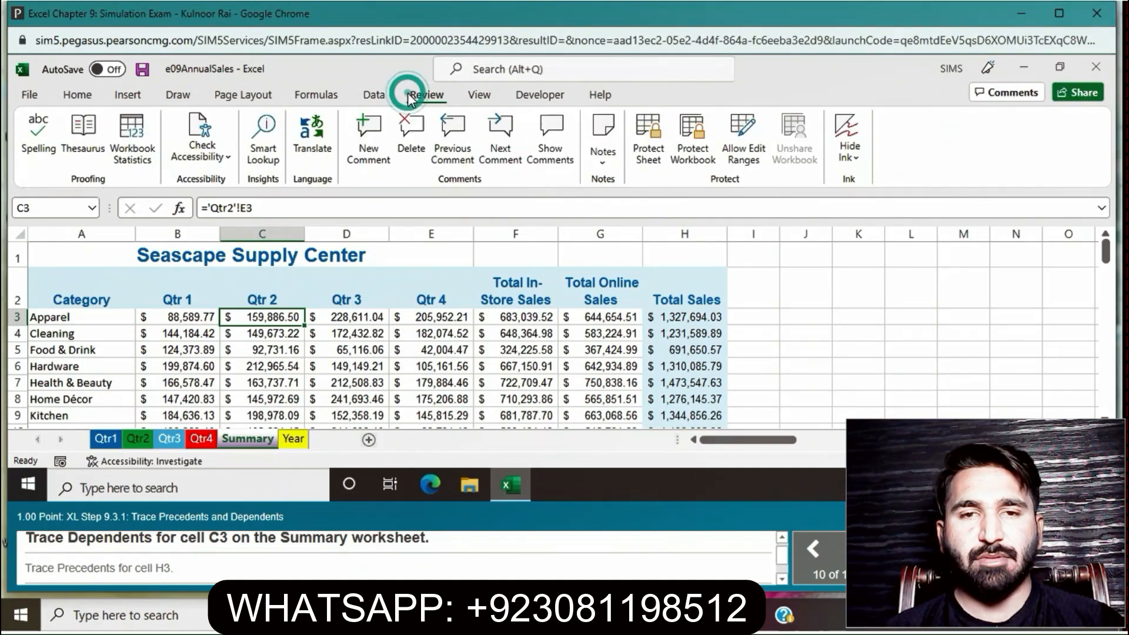
pyautogui.click(320, 99)
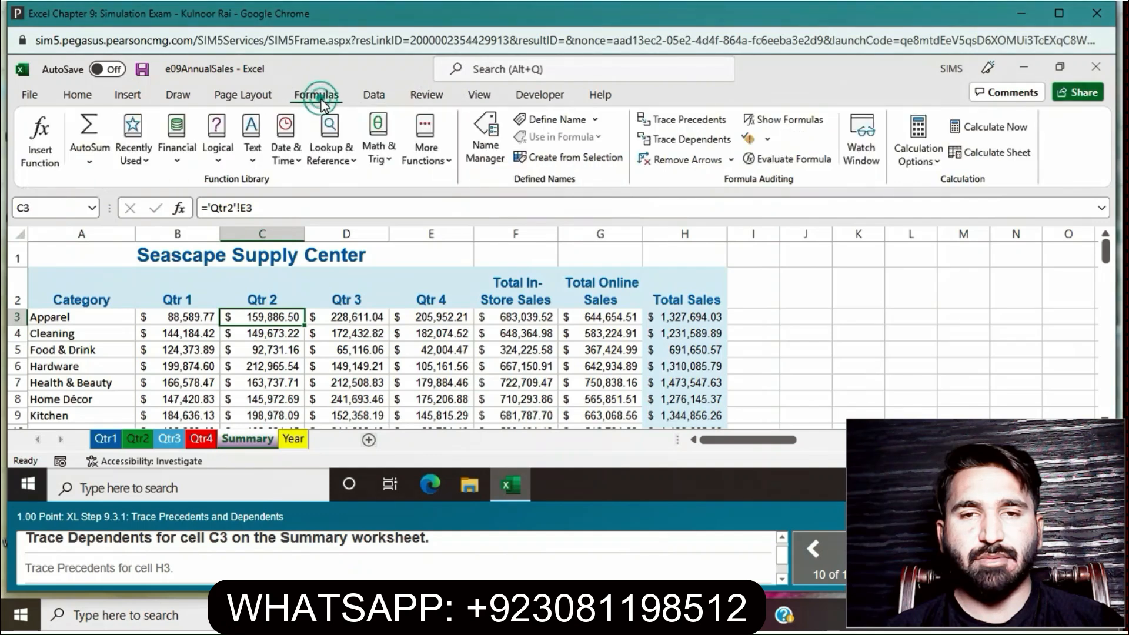
pyautogui.click(697, 143)
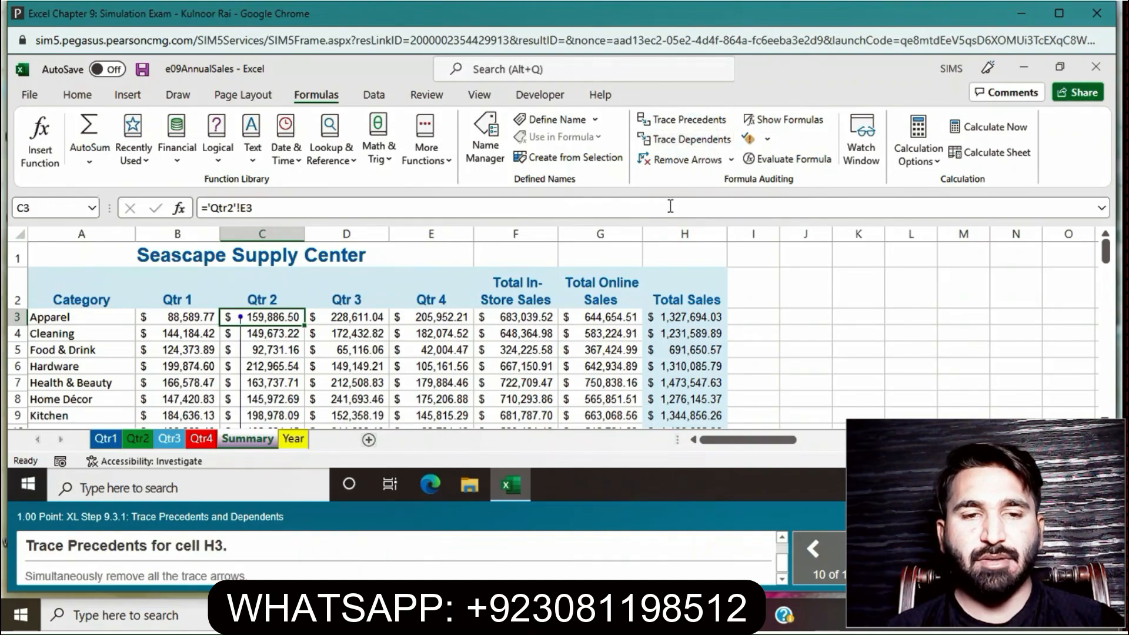
pyautogui.click(679, 316)
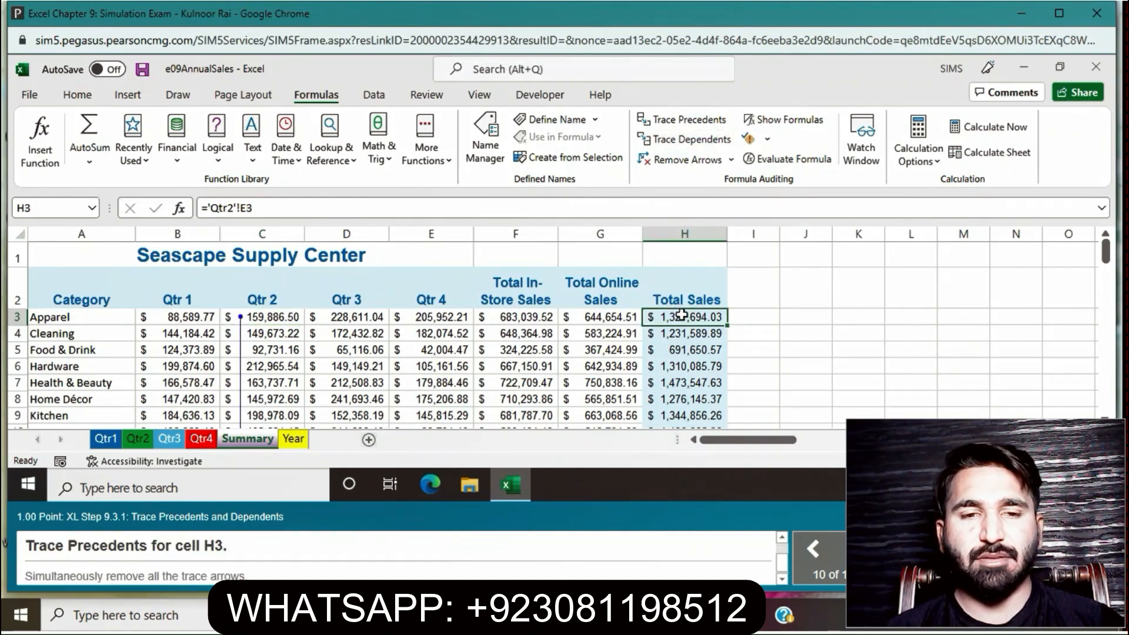
pyautogui.click(678, 119)
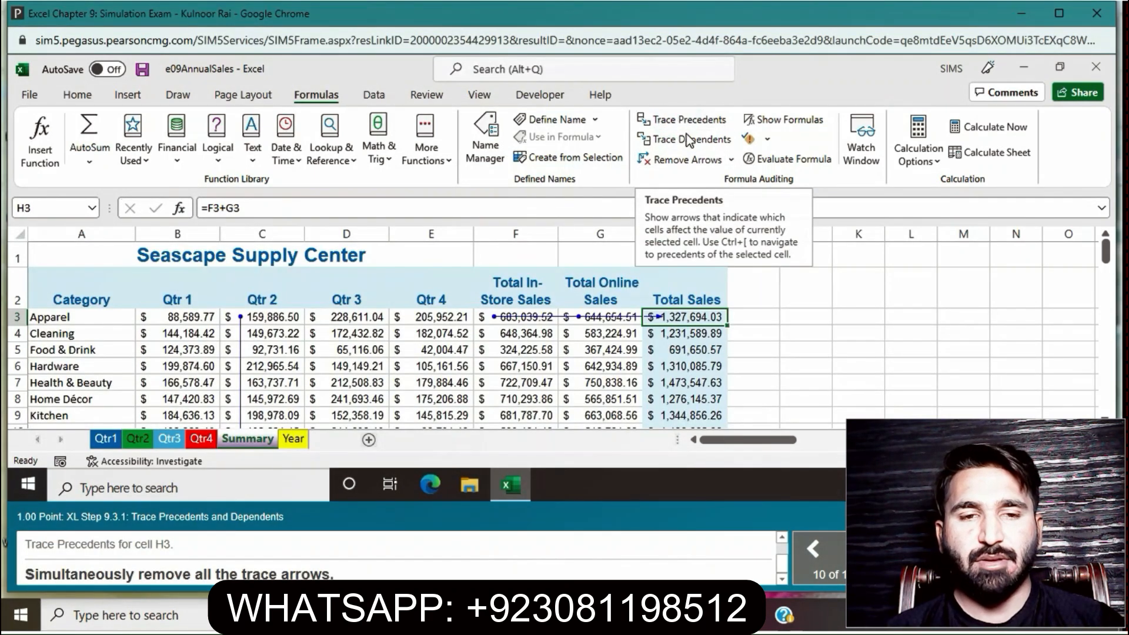
# - Remove all trace arrows from the Summary worksheet, and repair the D11 formula through Error Checking by copying the formula from the left
pyautogui.click(704, 164)
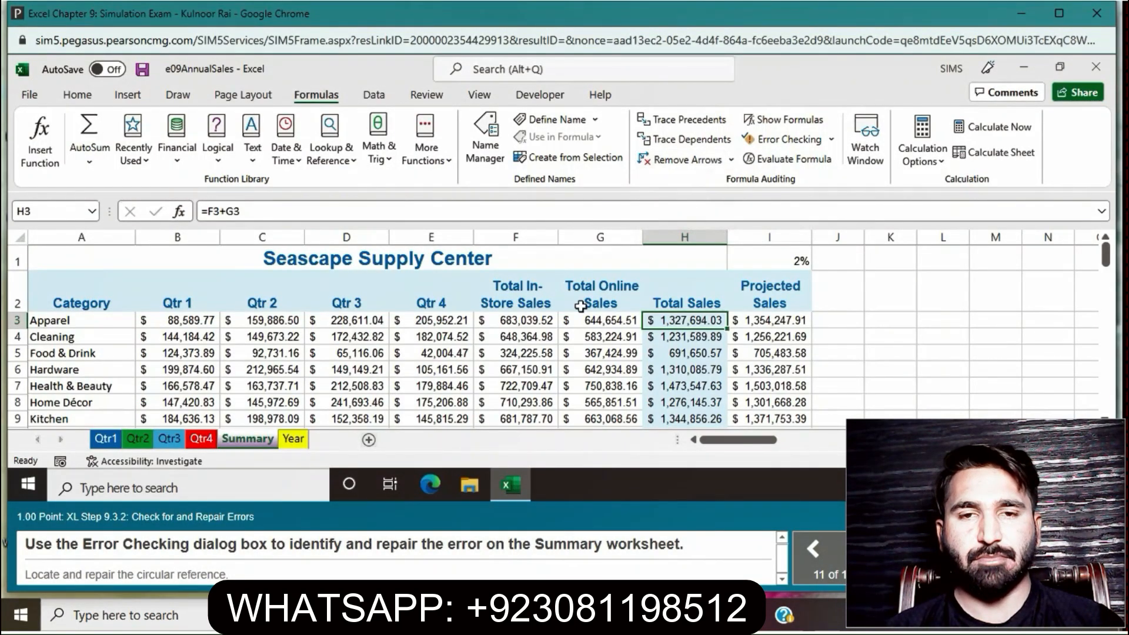
pyautogui.click(830, 139)
pyautogui.click(813, 165)
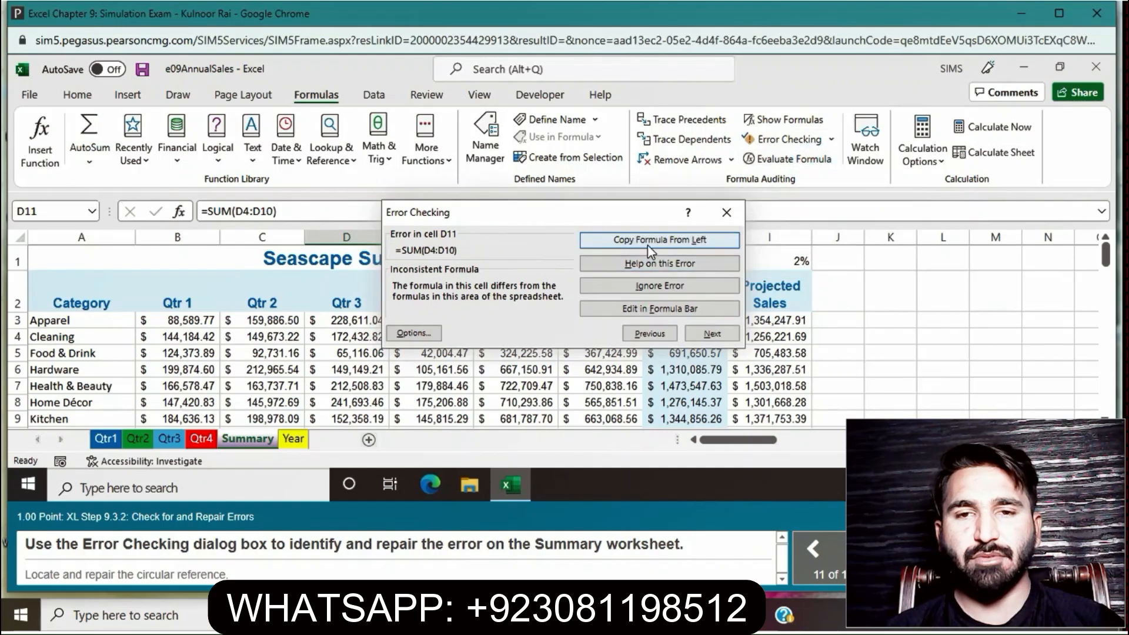
pyautogui.click(649, 247)
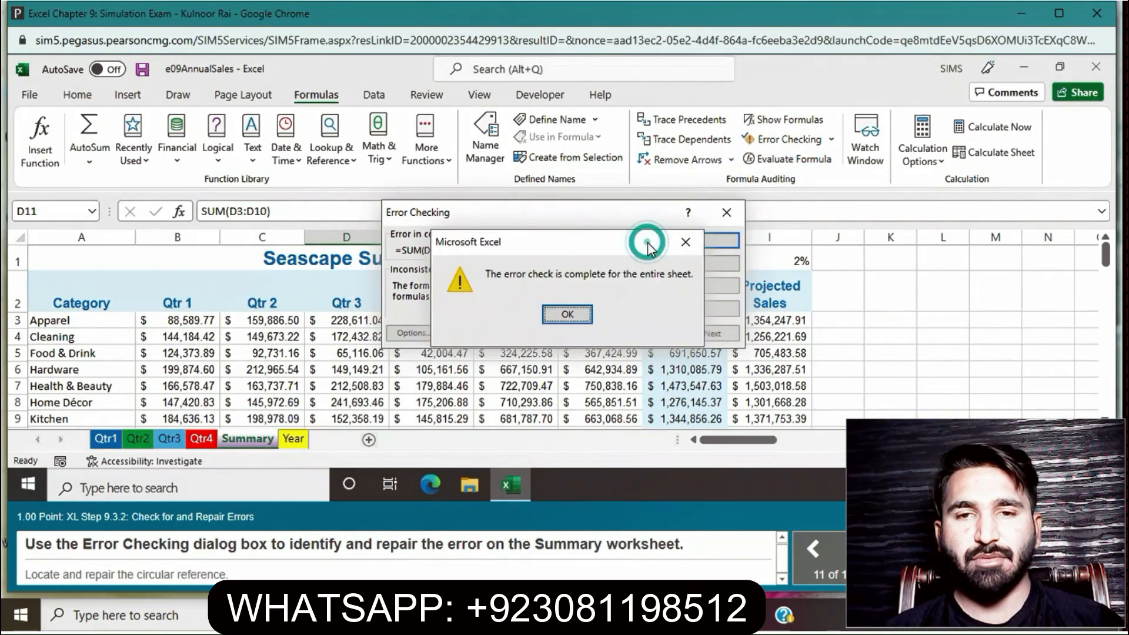
pyautogui.click(575, 314)
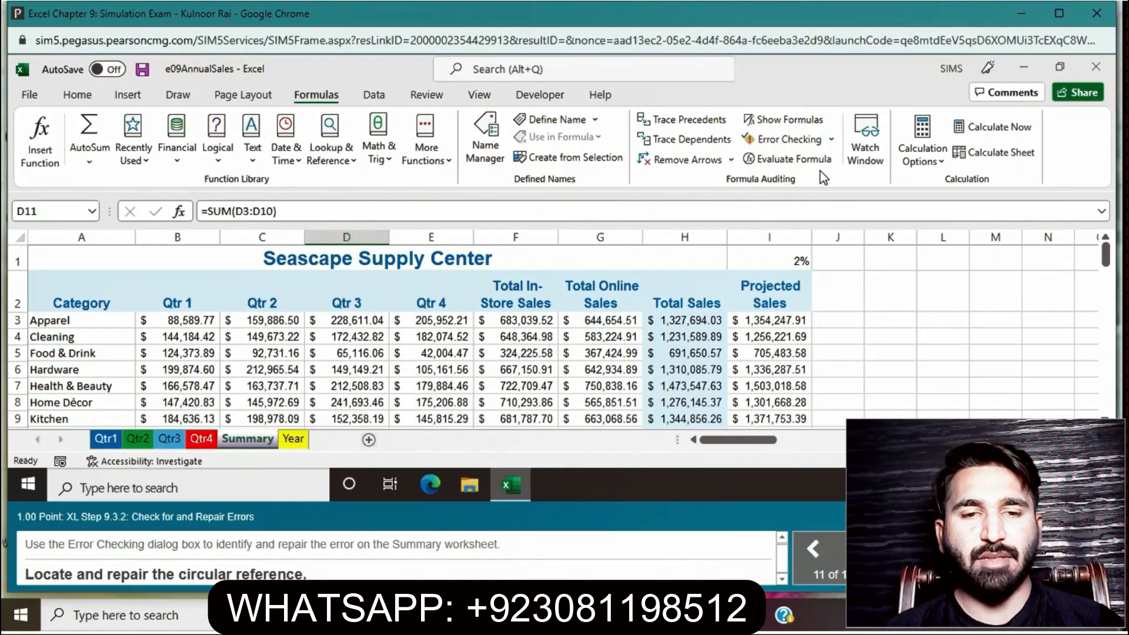
# - Locate the circular reference in Summary cell I11 and correct its formula to =SUM(I3:I10)
pyautogui.click(831, 140)
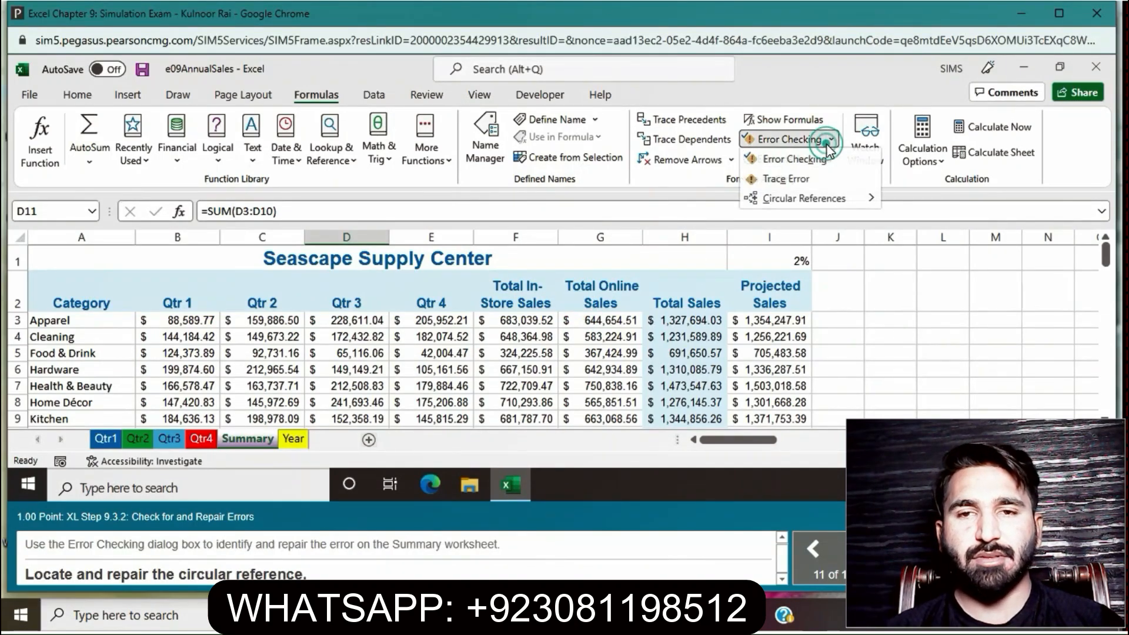
pyautogui.moveTo(820, 198)
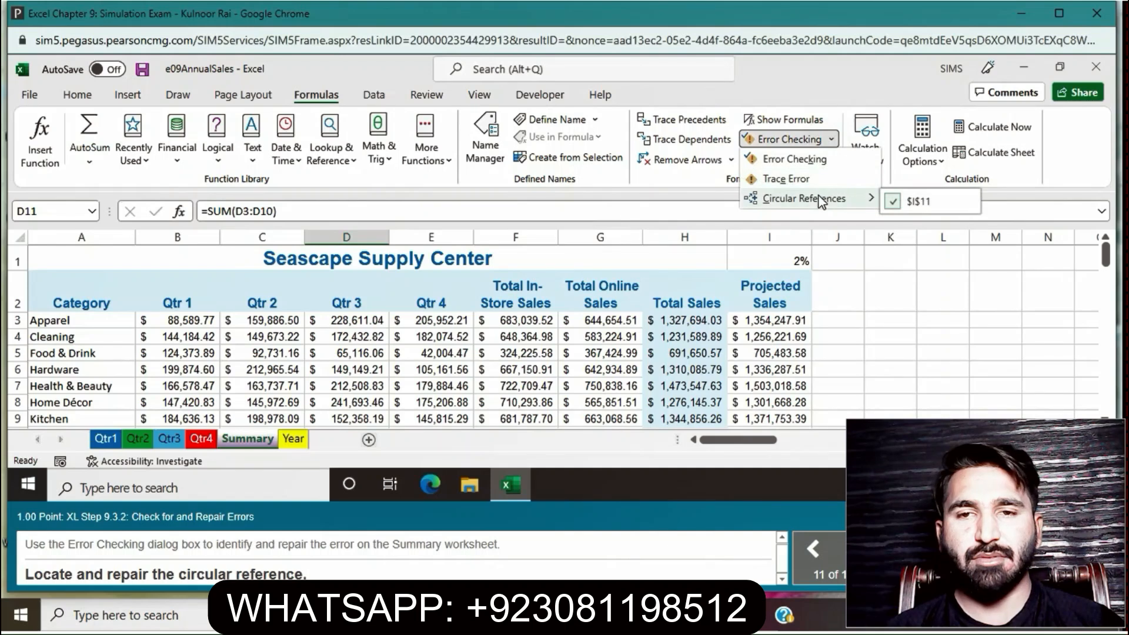
pyautogui.click(921, 196)
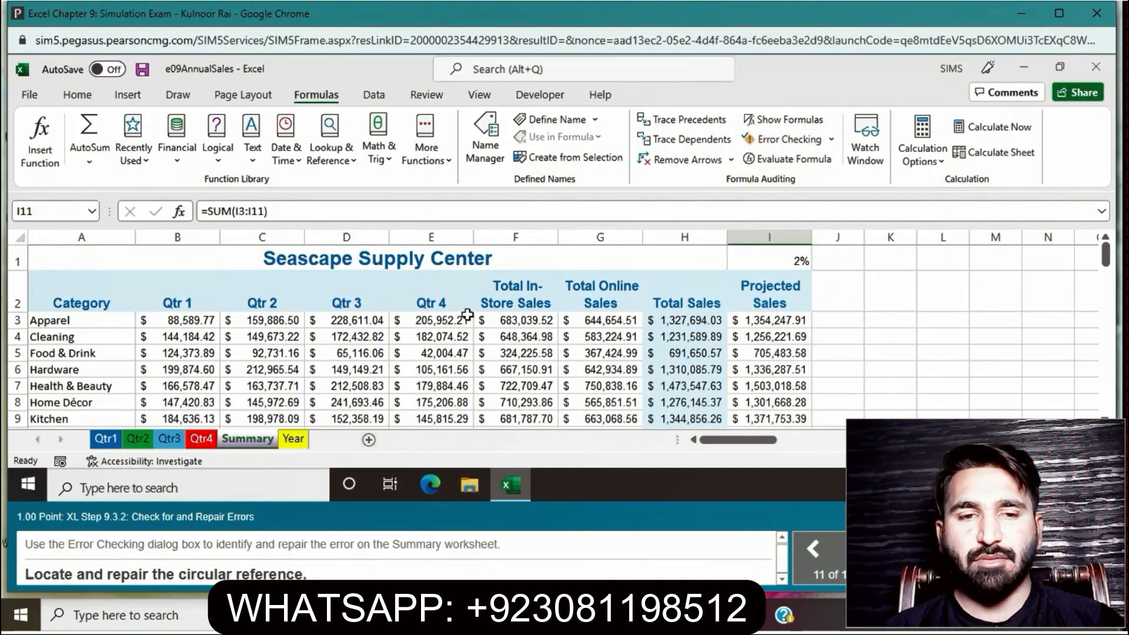
pyautogui.click(263, 211)
pyautogui.press('BackSpace')
pyautogui.write('0')
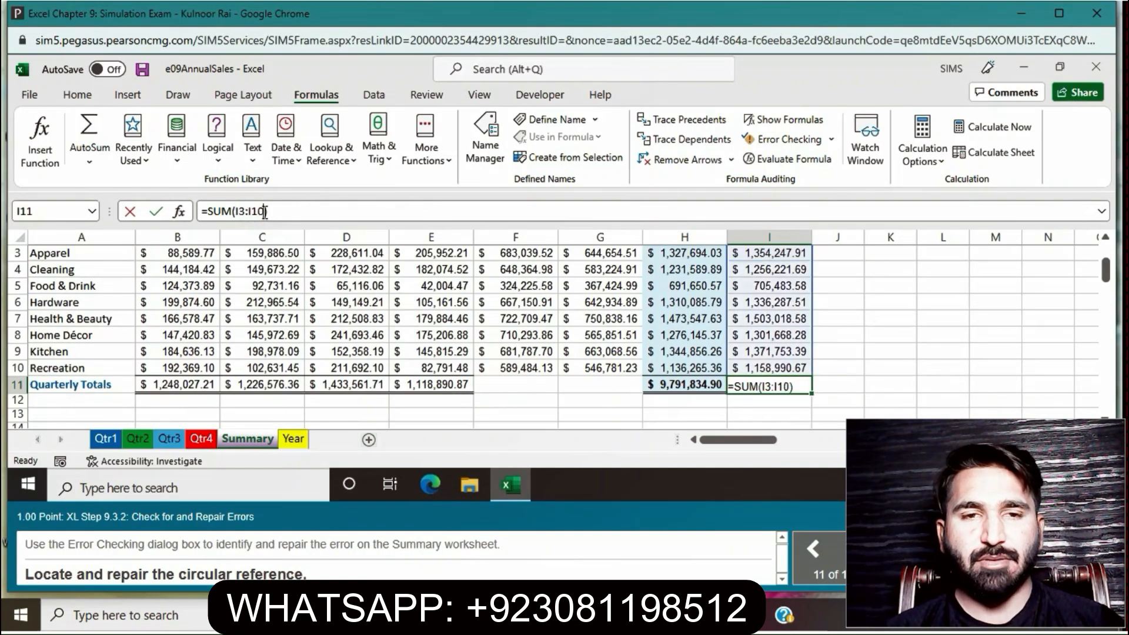
pyautogui.press('Return')
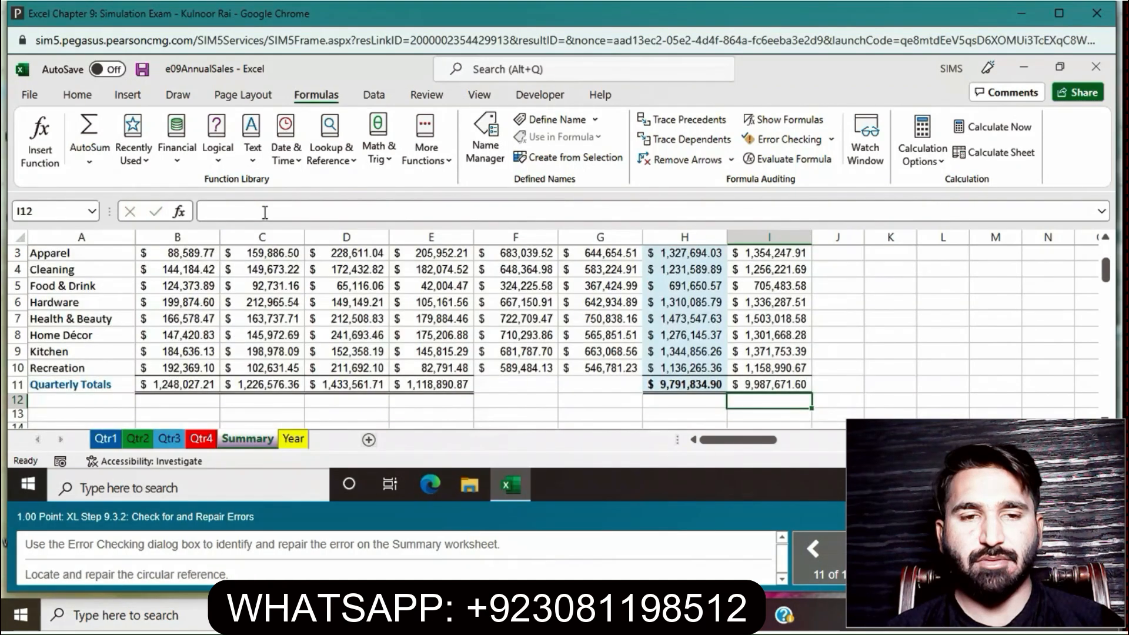